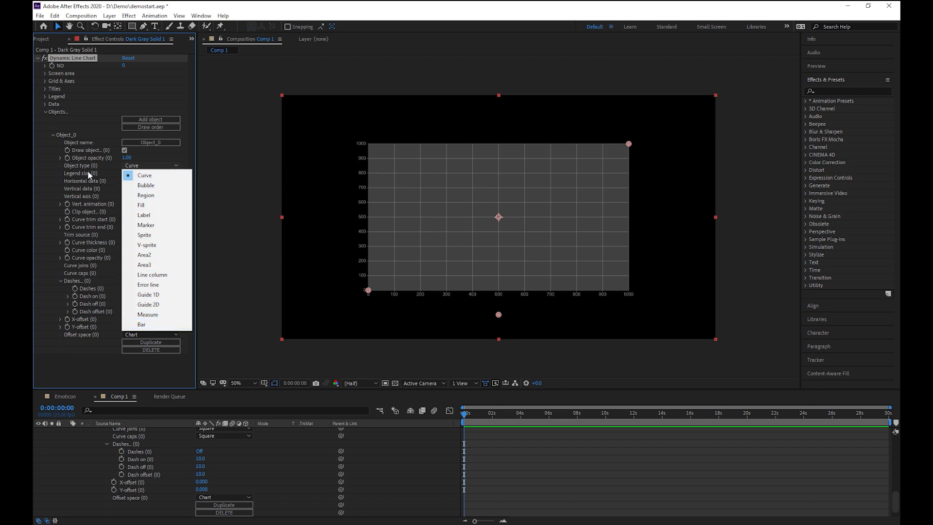
# Switch to Excel and review the sine chart on Sheet1 and the data columns on the objectsDemo sheet.
pyautogui.click(222, 181)
pyautogui.hotkey('alt', 'Tab')
pyautogui.hotkey('alt', 'Tab')
pyautogui.hotkey('alt', 'Tab')
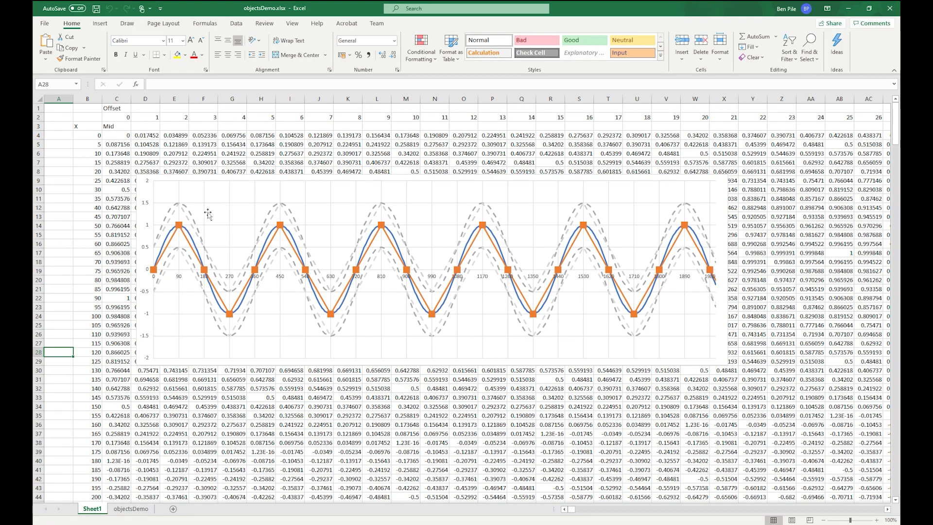
pyautogui.moveTo(187, 208)
pyautogui.click(131, 509)
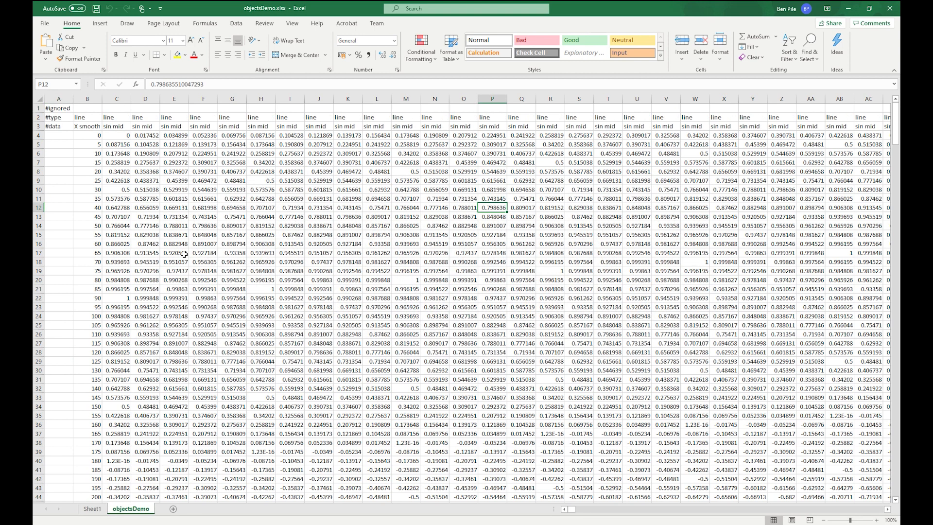
pyautogui.moveTo(574, 510); pyautogui.dragTo(555, 510)
# Switch back to After Effects and load the CSV data file into the Dynamic Line Chart effect.
pyautogui.hotkey('alt', 'Tab')
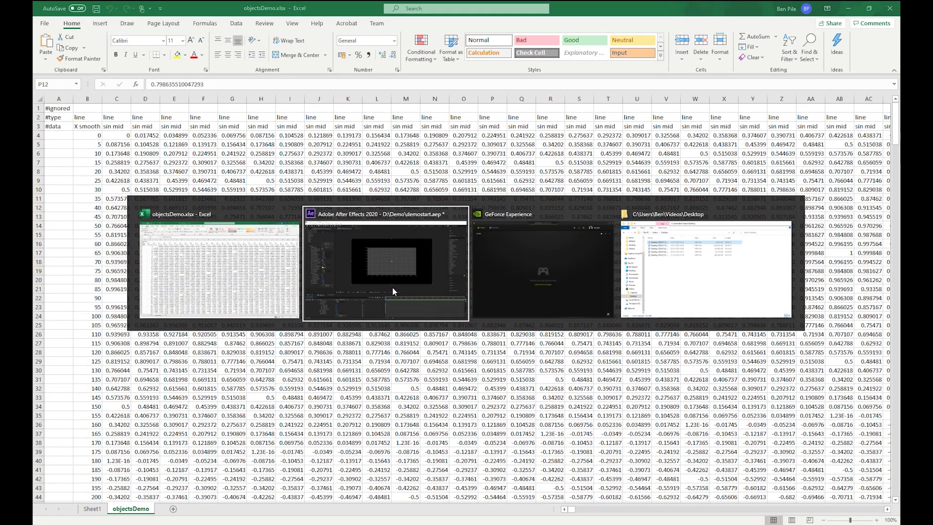
pyautogui.click(392, 287)
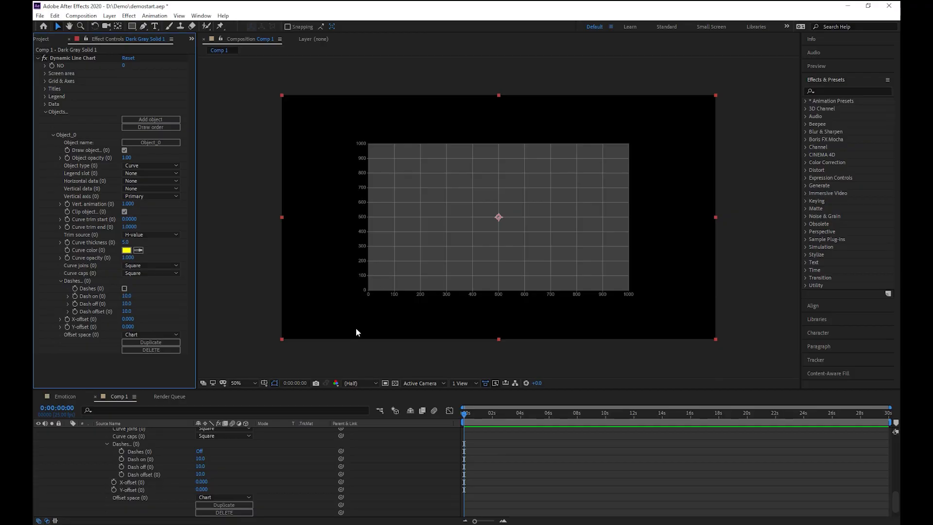
pyautogui.click(45, 104)
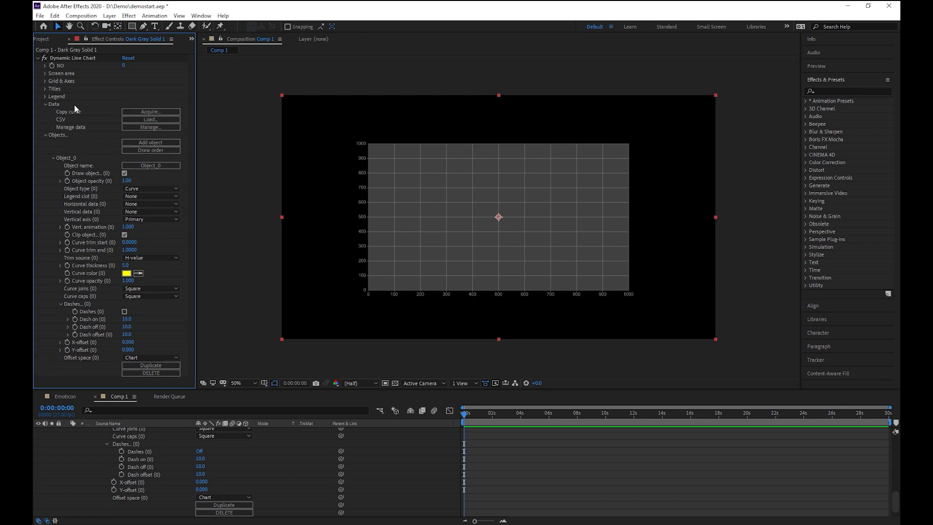
pyautogui.click(157, 121)
pyautogui.doubleClick(146, 153)
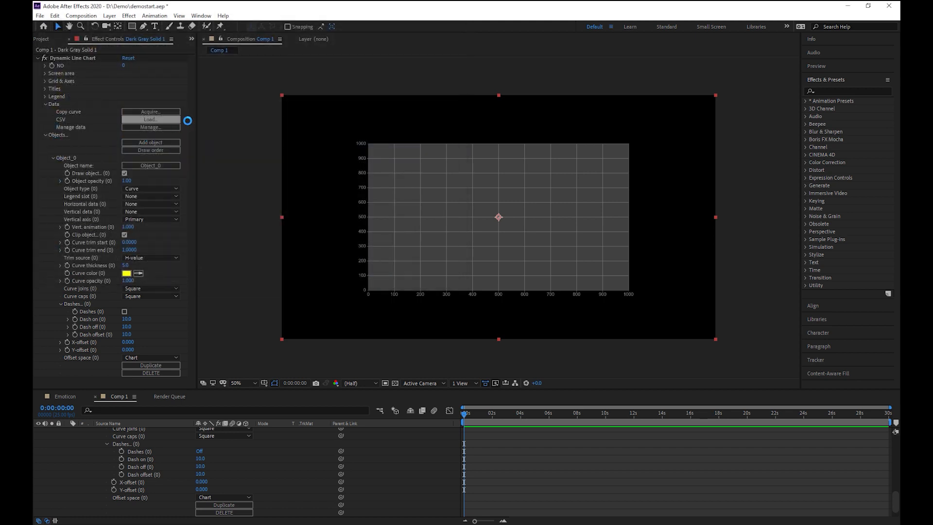
# Assign X smooth as Object_0's horizontal data and sin mid as its vertical data.
pyautogui.click(144, 203)
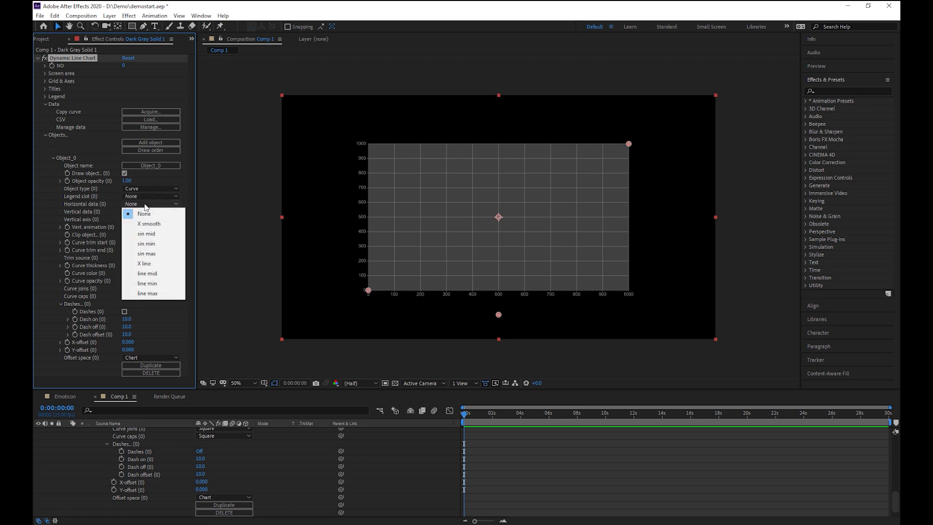
pyautogui.click(157, 224)
pyautogui.hotkey('alt', 'Tab')
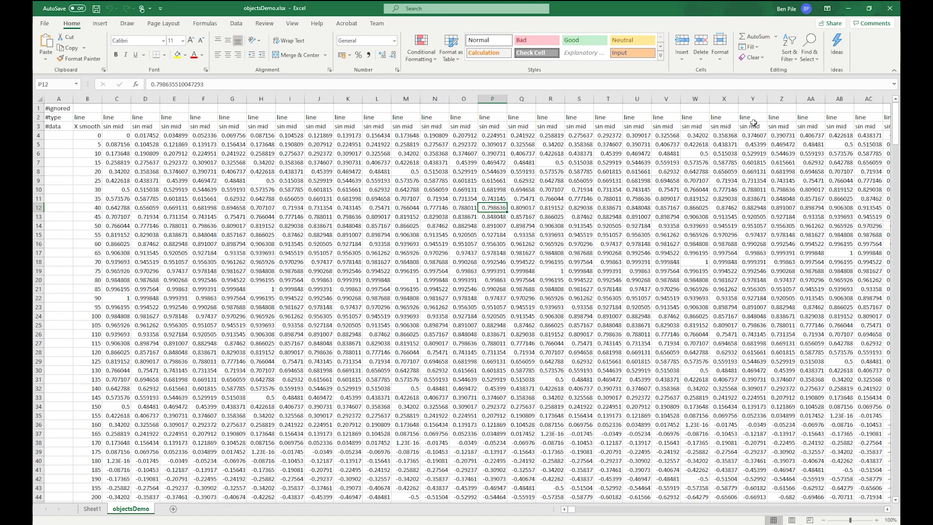
pyautogui.hotkey('alt', 'Tab')
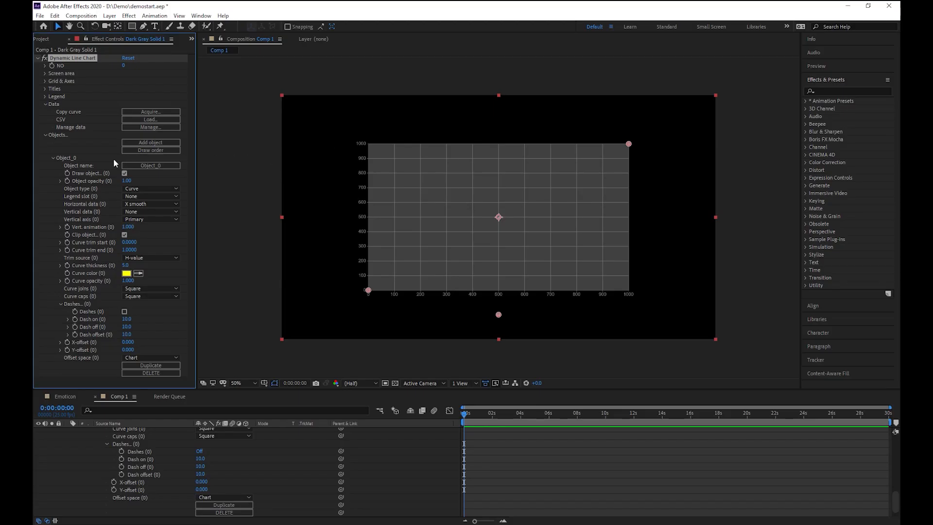
pyautogui.click(155, 212)
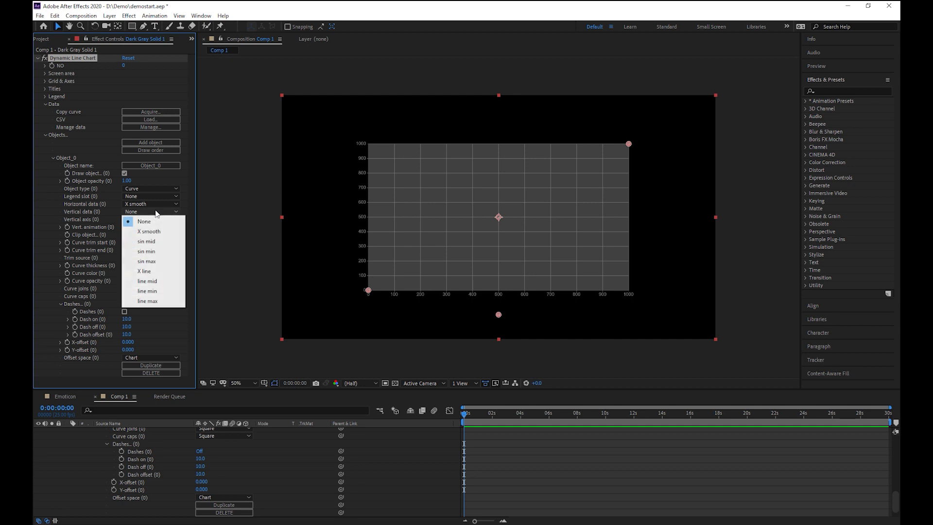
pyautogui.click(165, 243)
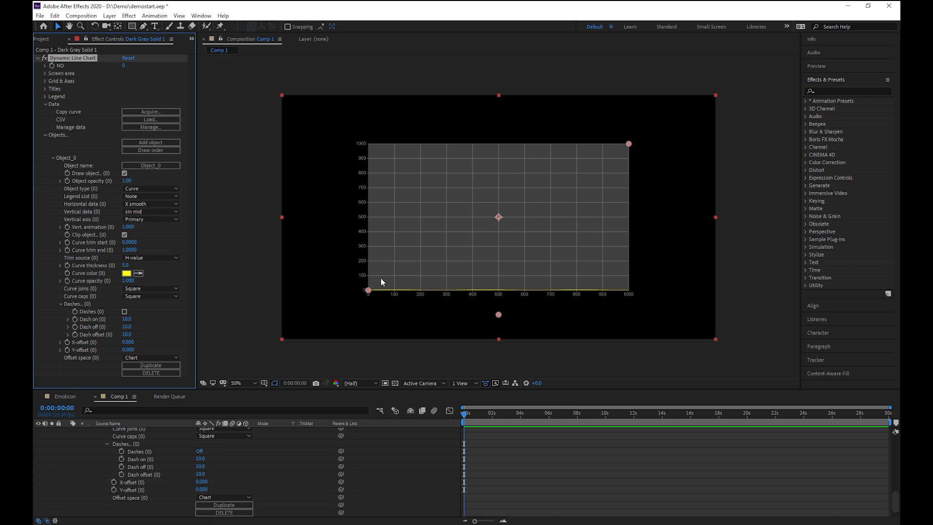
# Set the chart's Y-axis range to a minimum of -2 and a maximum of 2.
pyautogui.click(44, 73)
pyautogui.click(46, 158)
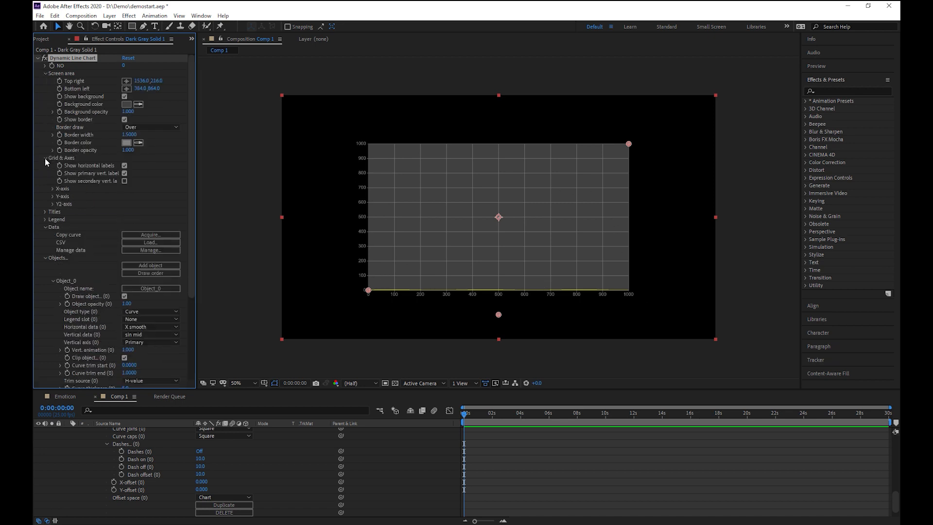
pyautogui.click(51, 196)
pyautogui.click(59, 205)
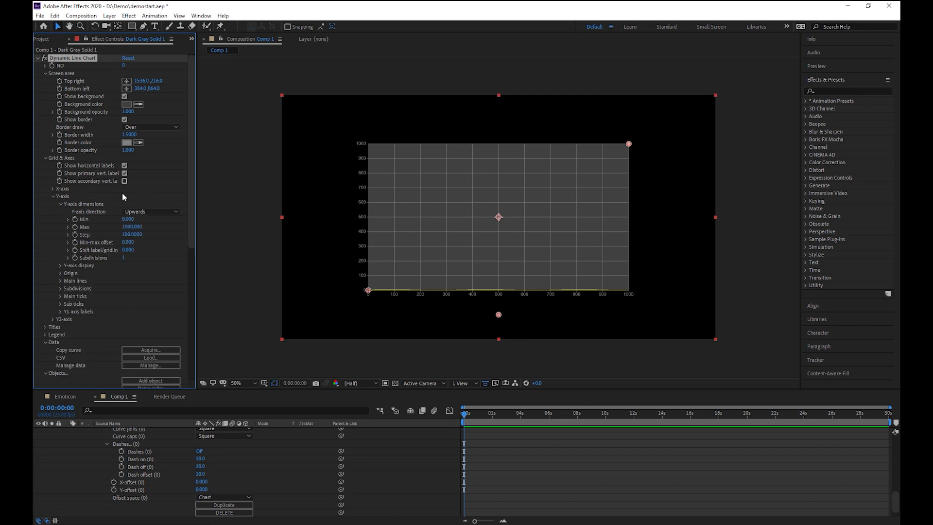
pyautogui.click(127, 219)
pyautogui.click(130, 227)
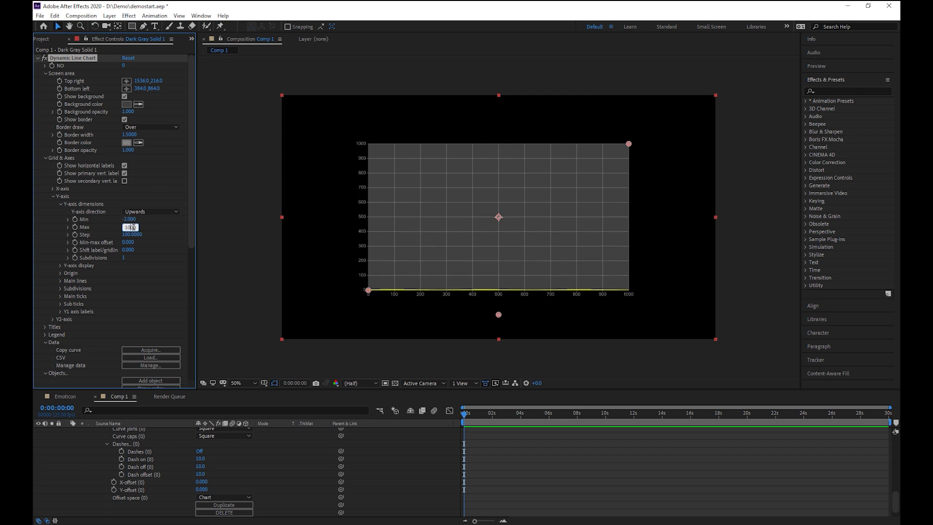
pyautogui.write('10000')
pyautogui.press('Tab')
pyautogui.click(132, 227)
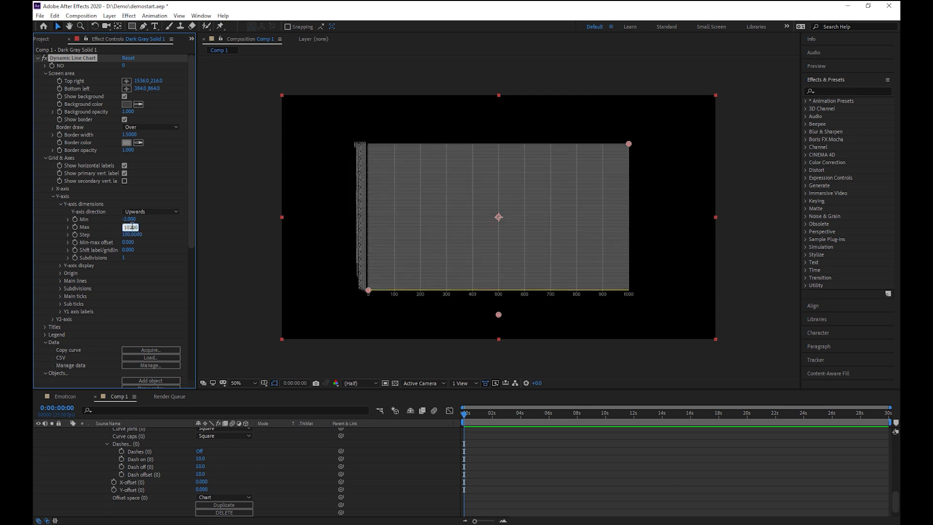
pyautogui.write('2')
pyautogui.press('Return')
# Set the Y-axis step to 1 with 10 subdivisions.
pyautogui.click(130, 235)
pyautogui.write('1')
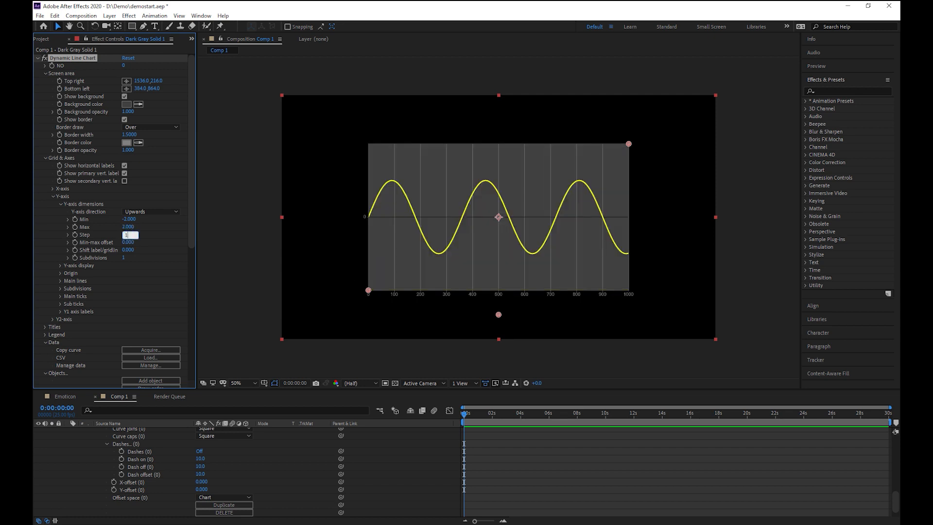
pyautogui.press('Return')
pyautogui.click(123, 257)
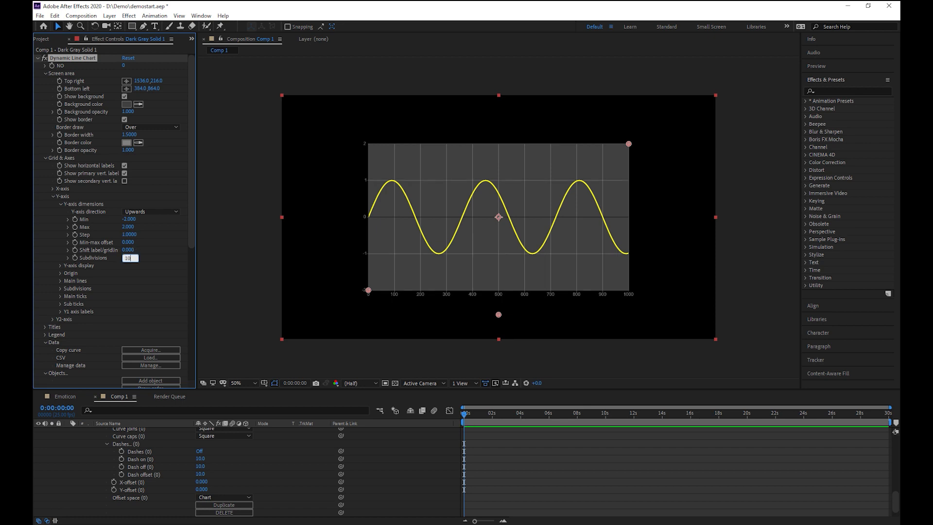
pyautogui.press('Return')
# Set the X-axis maximum to 1980, its step to 180 and its subdivisions to 4.
pyautogui.click(53, 188)
pyautogui.click(61, 197)
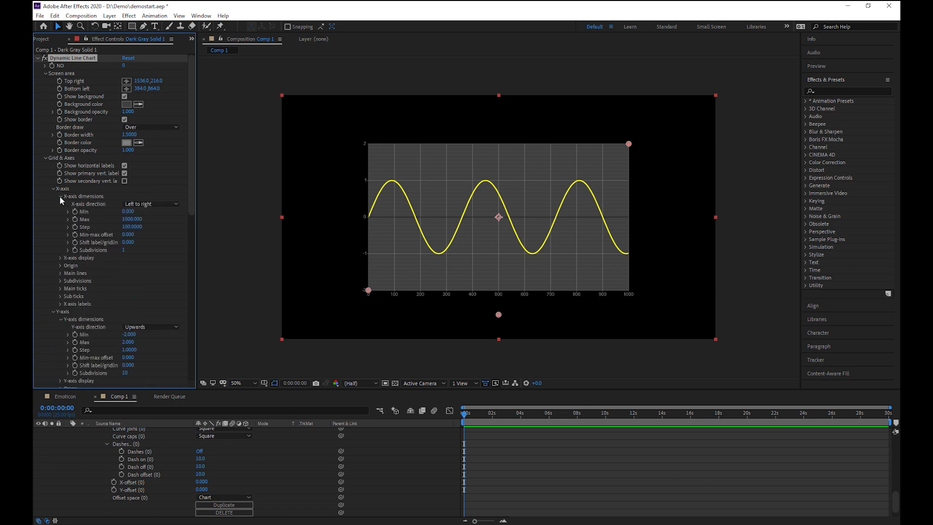
pyautogui.click(128, 219)
pyautogui.write('1980')
pyautogui.press('Tab')
pyautogui.write('18')
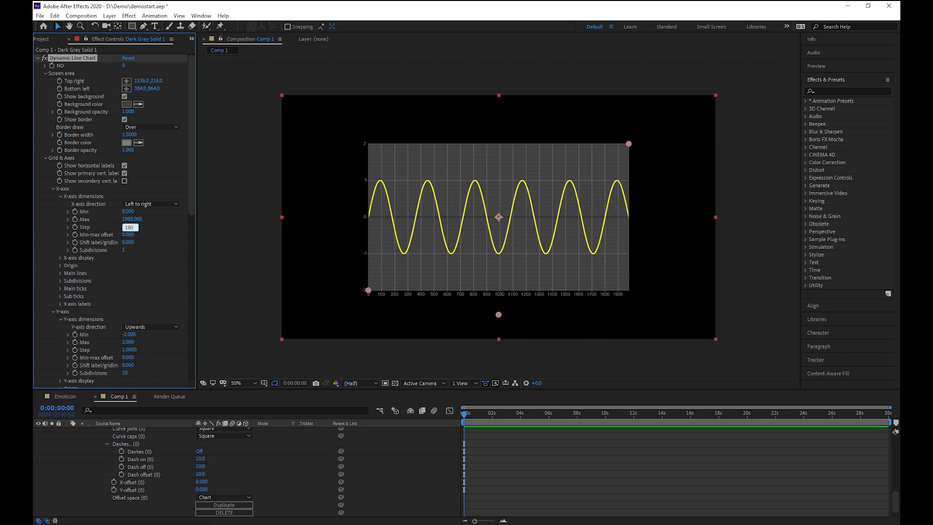
pyautogui.write('0')
pyautogui.press('Return')
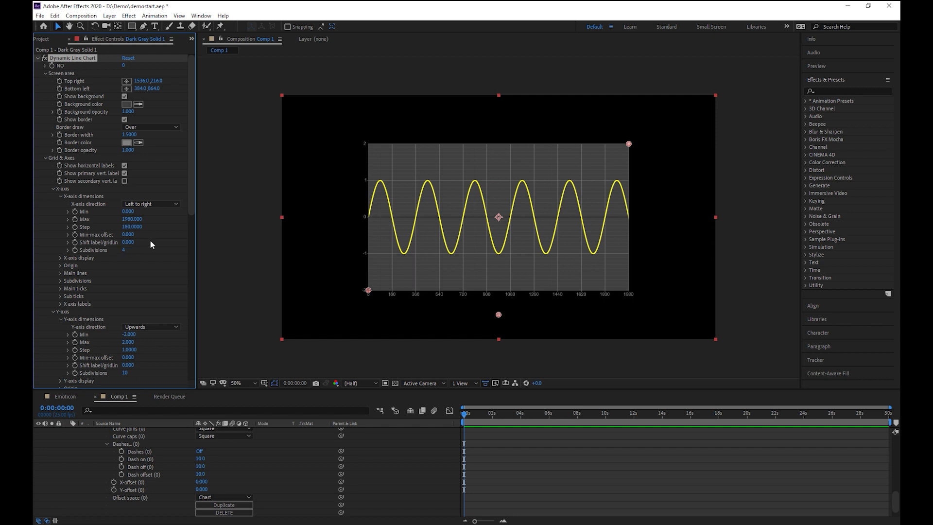
# Change Object_0's curve color to white (FFFFFF) and its curve thickness to 2.
pyautogui.click(45, 158)
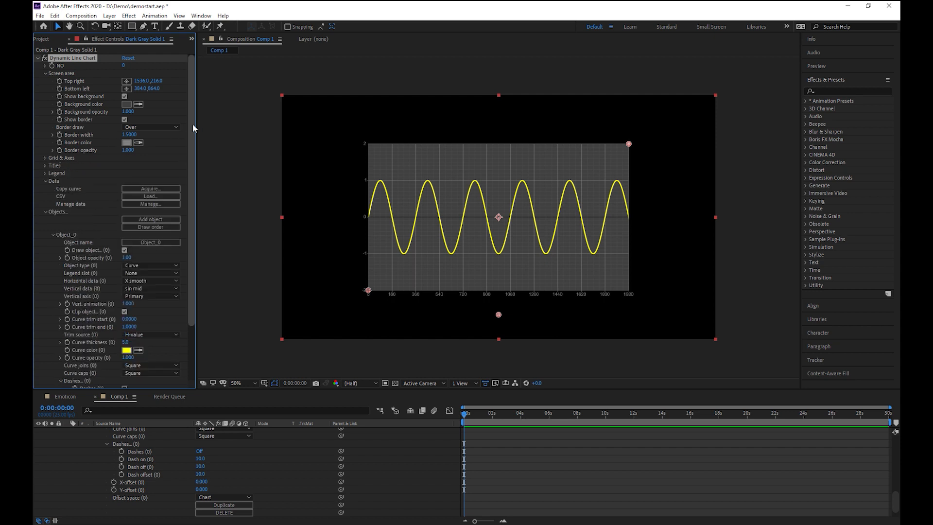
pyautogui.scroll(-3, 191, 214)
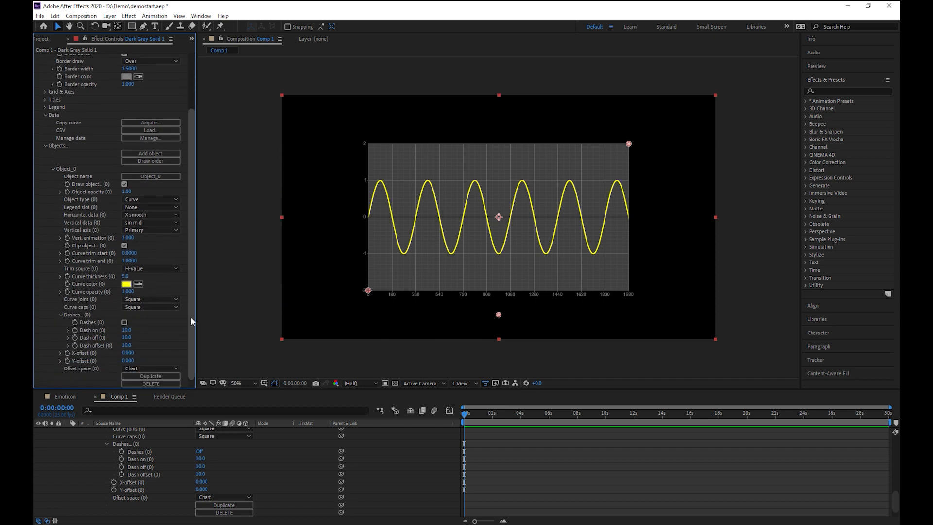
pyautogui.click(127, 284)
pyautogui.moveTo(386, 236); pyautogui.dragTo(370, 183)
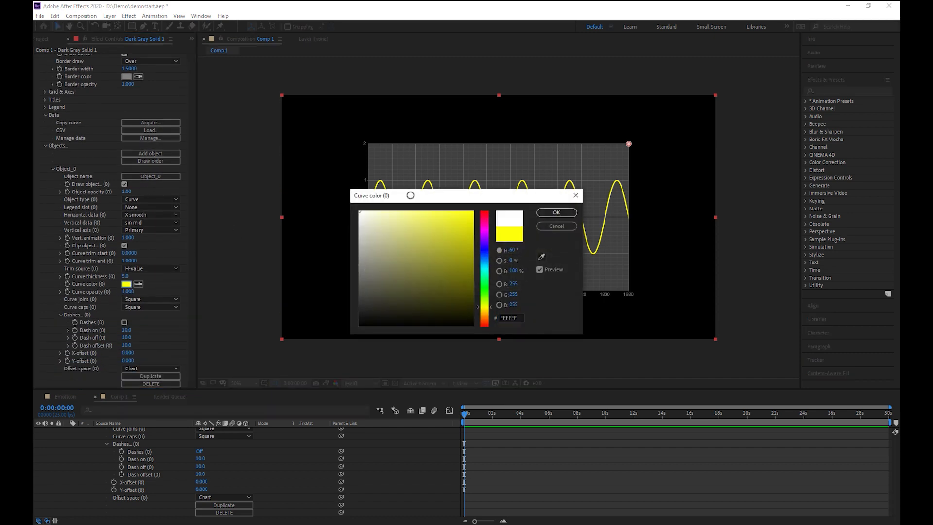
pyautogui.click(556, 212)
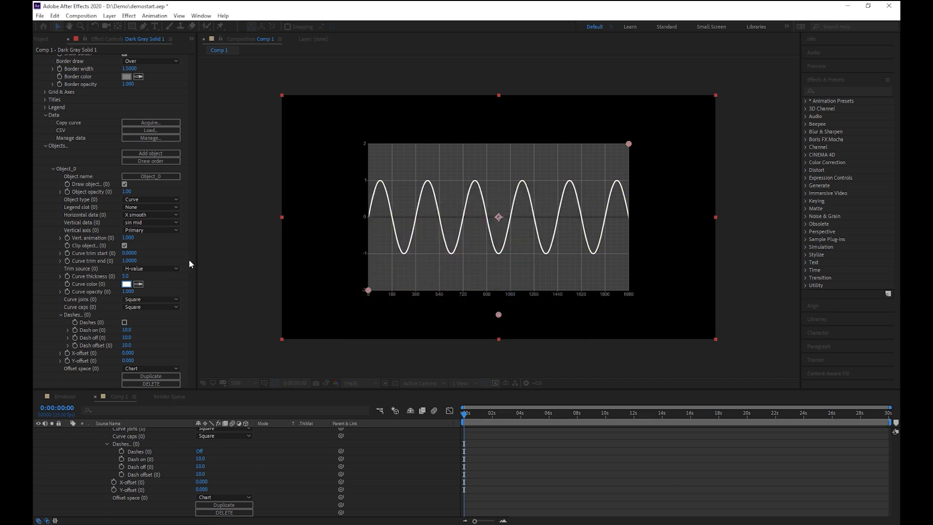
pyautogui.click(125, 276)
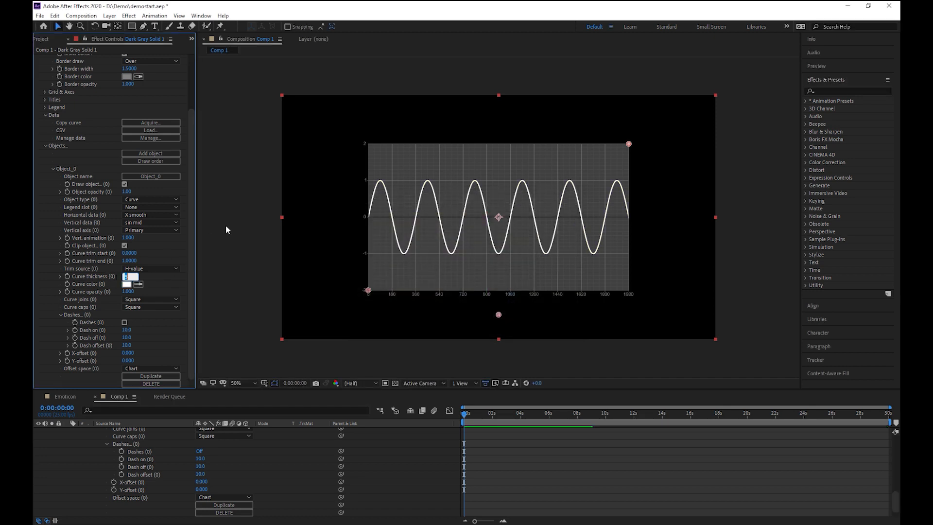
pyautogui.write('2')
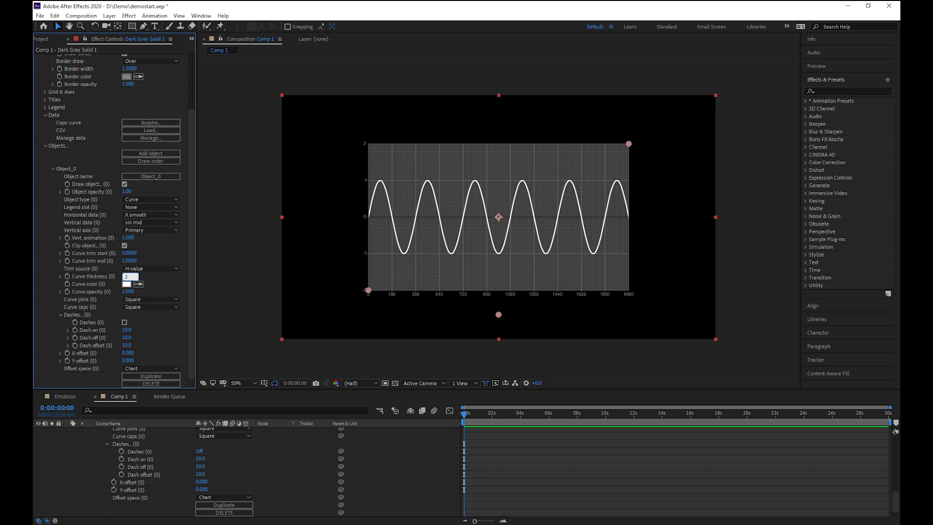
pyautogui.press('Return')
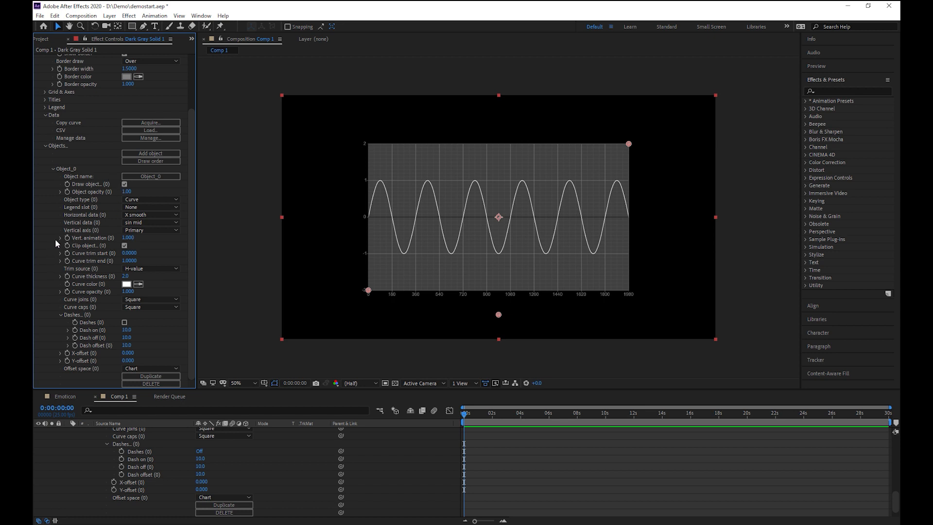
# Keyframe Object_0's vertical animation from 1 at the composition start to 750 at 0:00:29:24.
pyautogui.moveTo(479, 413); pyautogui.dragTo(890, 414)
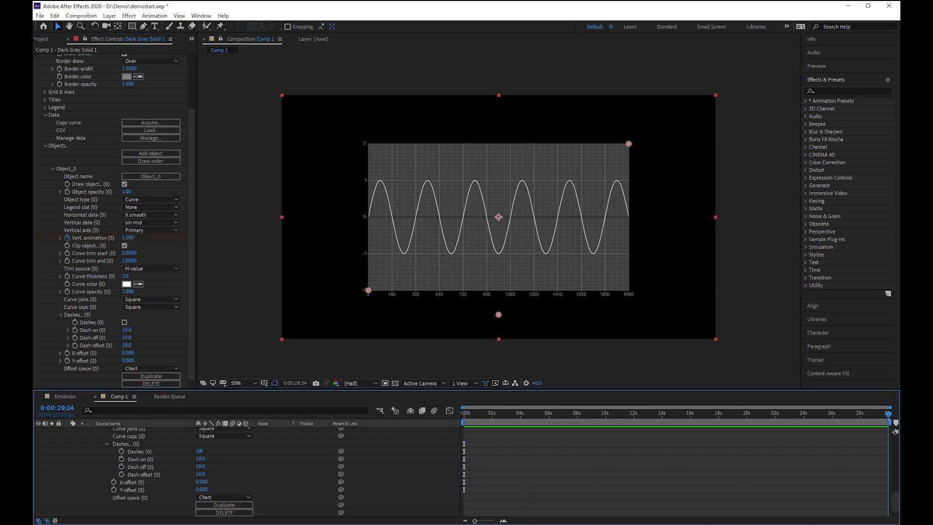
pyautogui.click(128, 238)
pyautogui.write('750')
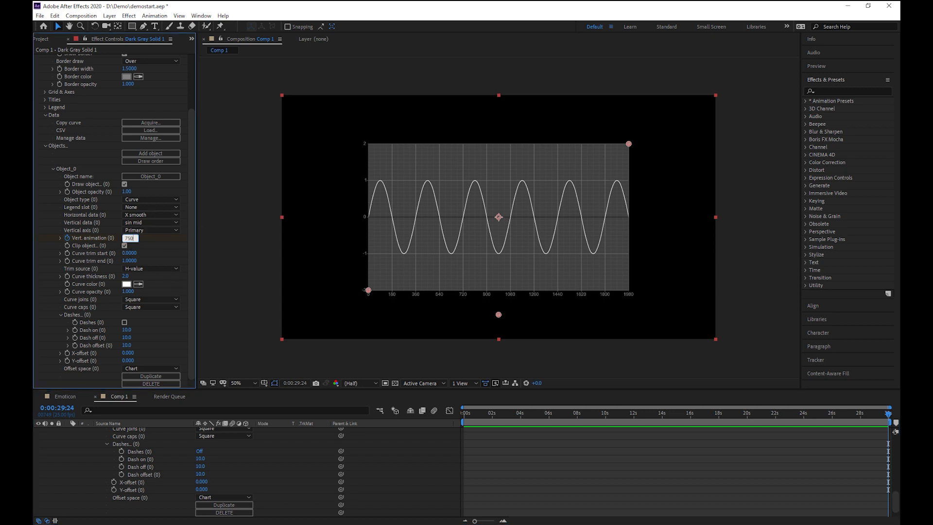
pyautogui.press('Return')
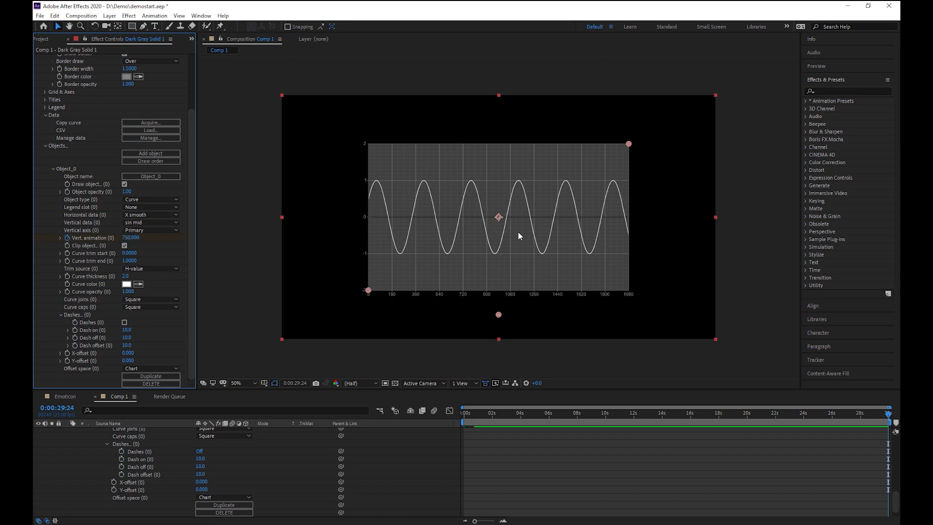
# Preview the animated curve from the composition start at 100% magnification, then return to the first frame.
pyautogui.press('/')
pyautogui.moveTo(831, 415); pyautogui.dragTo(331, 413)
pyautogui.press('space')
pyautogui.press('space')
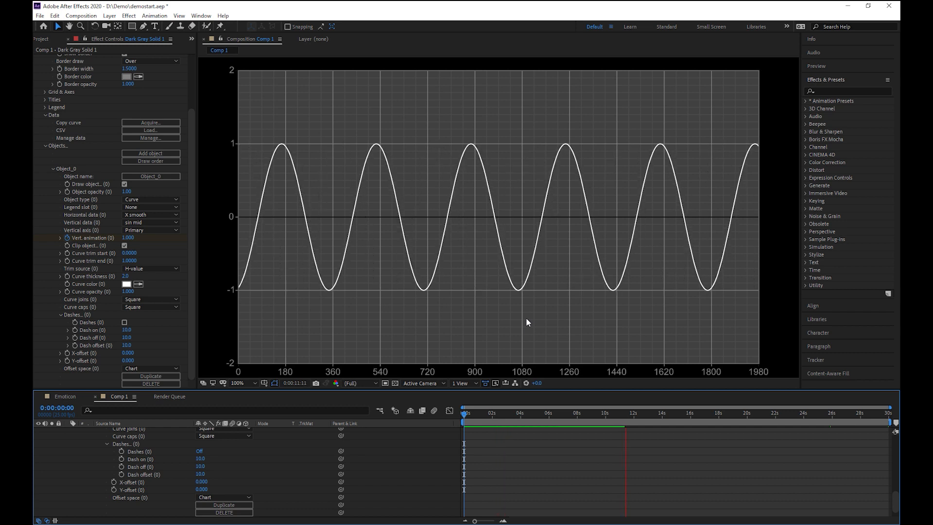
pyautogui.moveTo(626, 415); pyautogui.dragTo(414, 421)
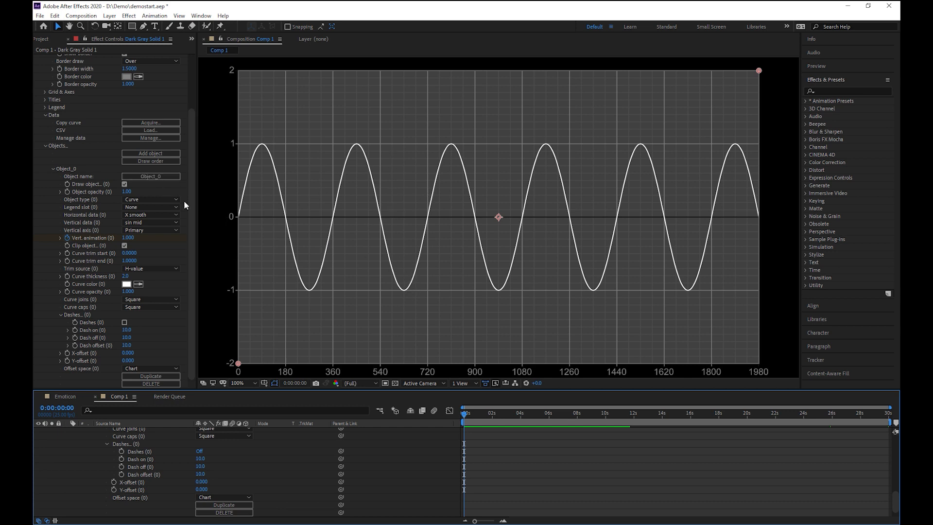
# Set the X-axis maximum to 720 in the chart's axis dimensions.
pyautogui.scroll(3, 46, 127)
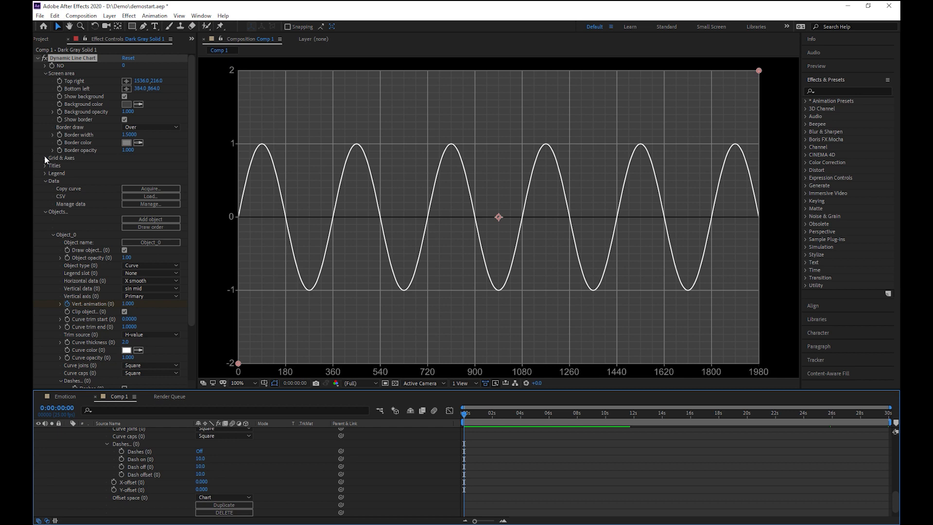
pyautogui.click(45, 157)
pyautogui.scroll(-2, 45, 159)
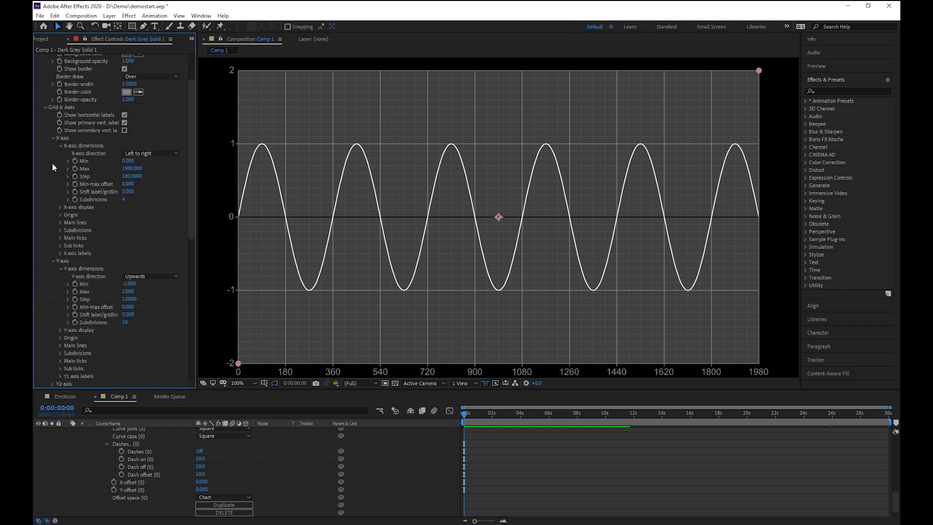
pyautogui.scroll(2, 51, 163)
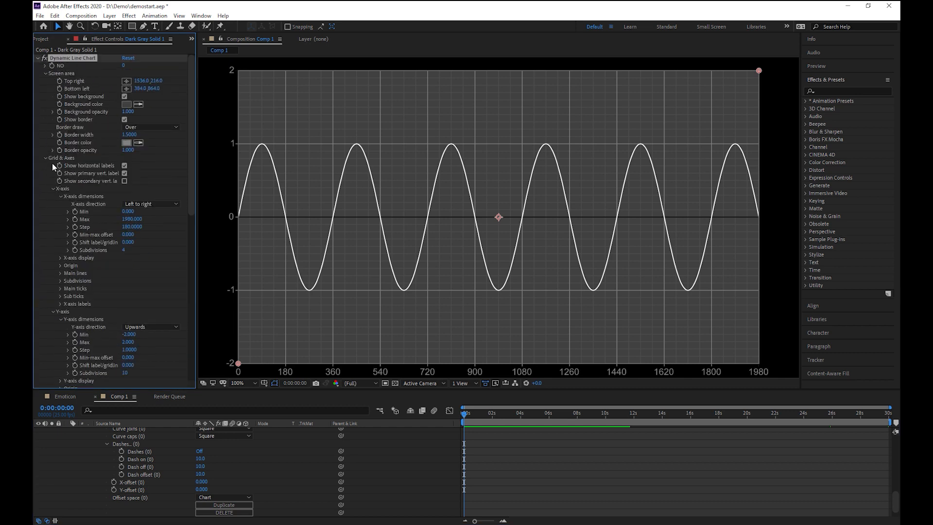
pyautogui.click(130, 219)
pyautogui.write('720')
pyautogui.press('Return')
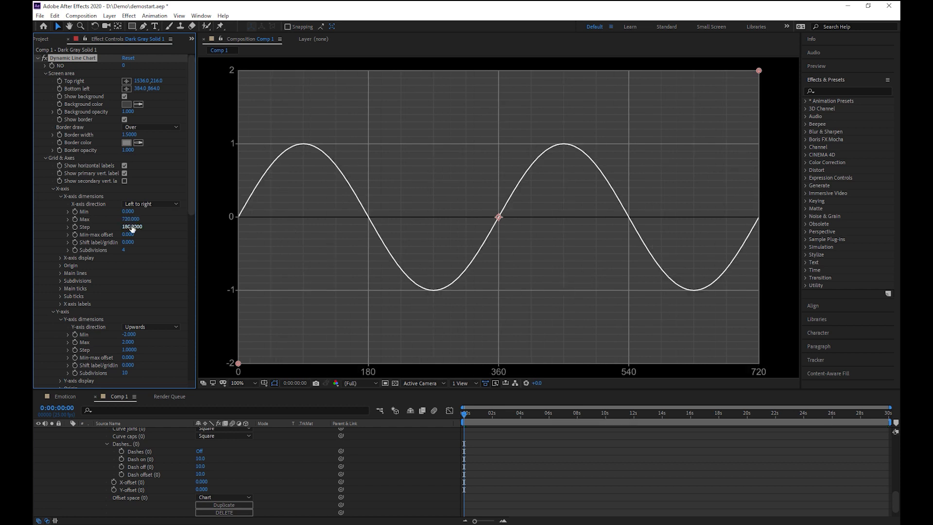
# Try an X-axis maximum of 360, and restore the maximum to 720.
pyautogui.click(139, 218)
pyautogui.write('360')
pyautogui.press('Return')
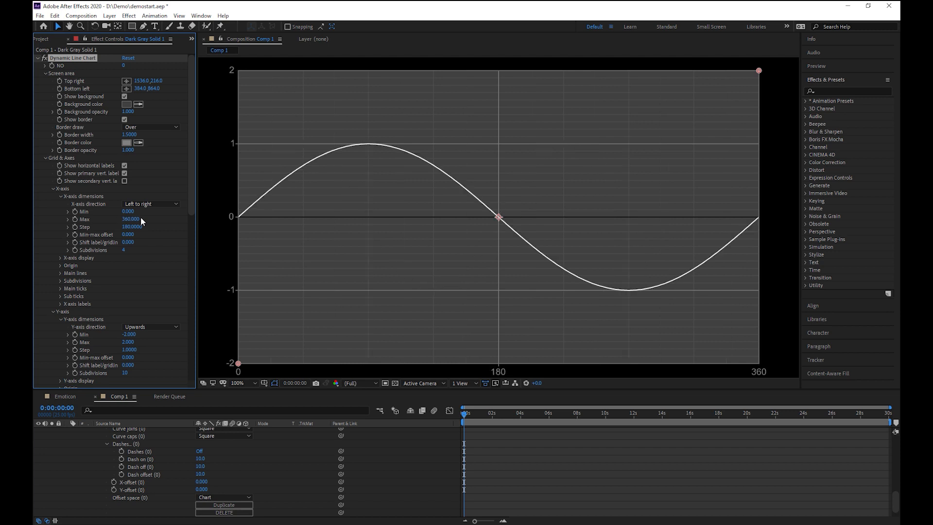
pyautogui.click(130, 219)
pyautogui.write('720')
pyautogui.press('Return')
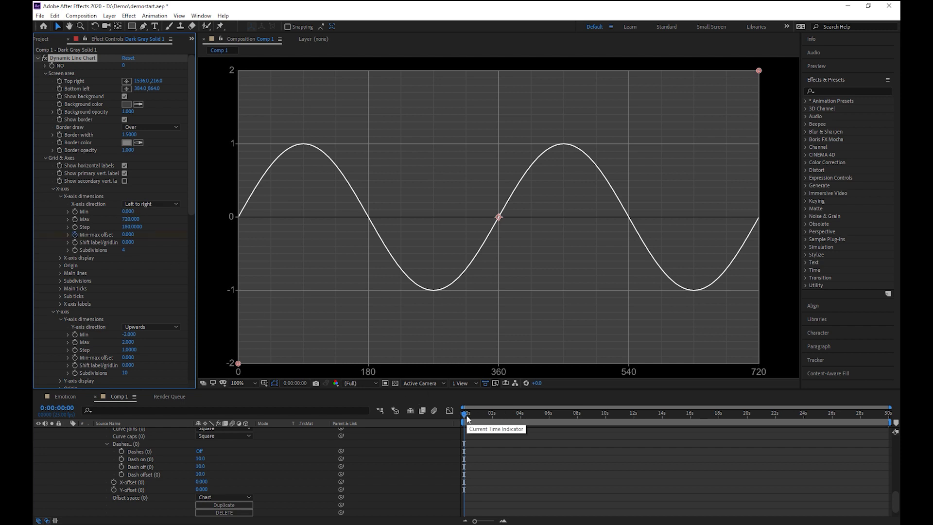
# Keyframe the X-axis min-max offset from 0 at the composition start to 1280 at 0:00:29:24 and preview the scrolling chart.
pyautogui.moveTo(468, 420); pyautogui.dragTo(889, 413)
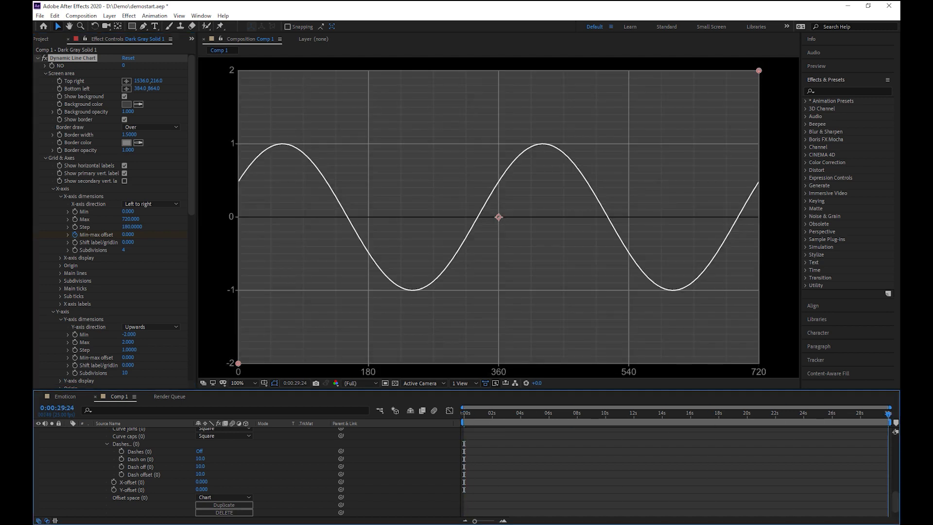
pyautogui.click(129, 234)
pyautogui.write('1280')
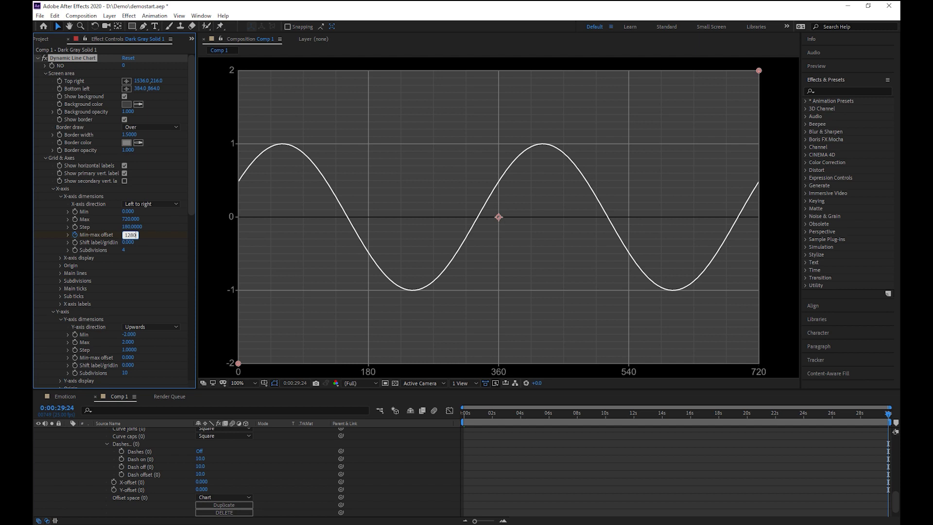
pyautogui.press('Return')
pyautogui.press('space')
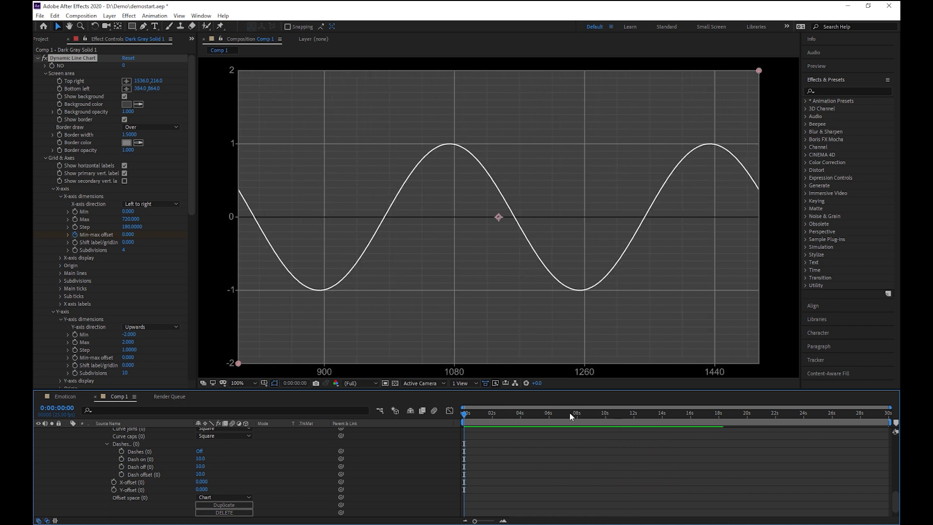
pyautogui.press('space')
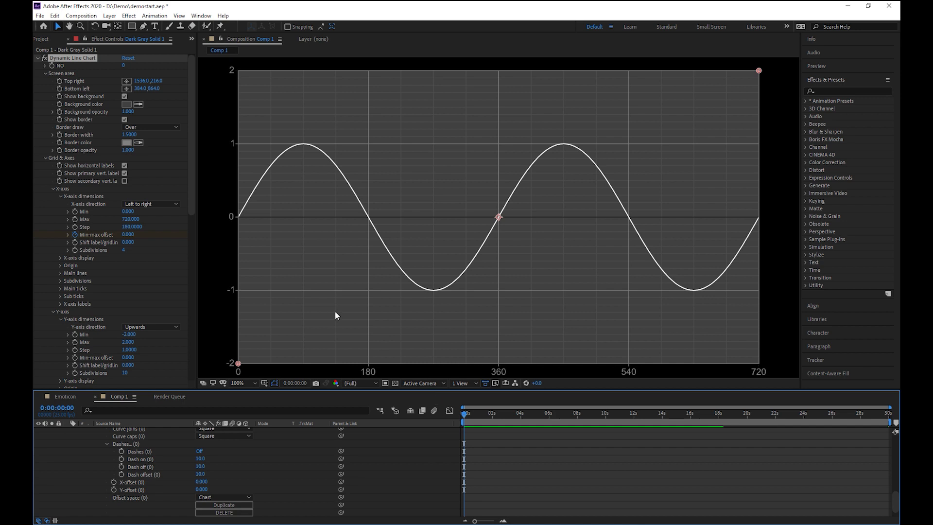
# Collapse the screen area and grid settings and rename Object_0 as Sin Mid.
pyautogui.click(45, 157)
pyautogui.click(46, 73)
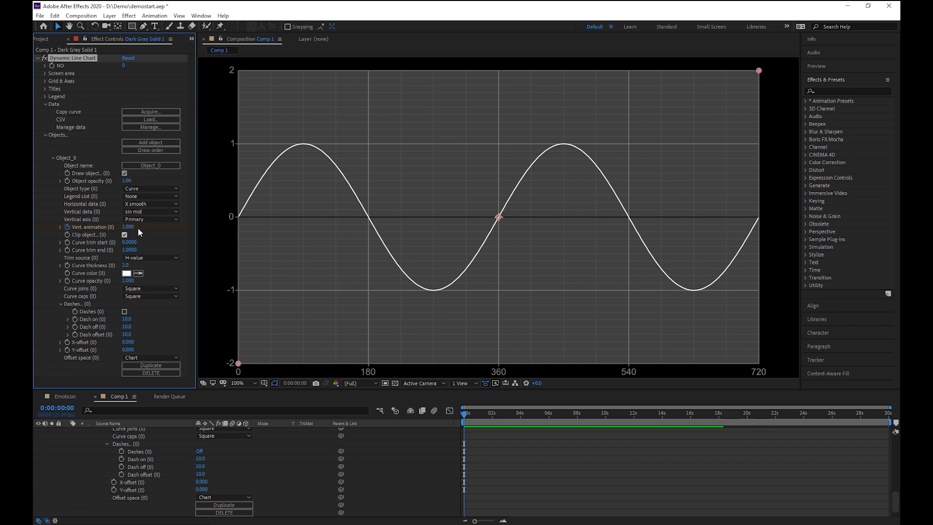
pyautogui.click(173, 165)
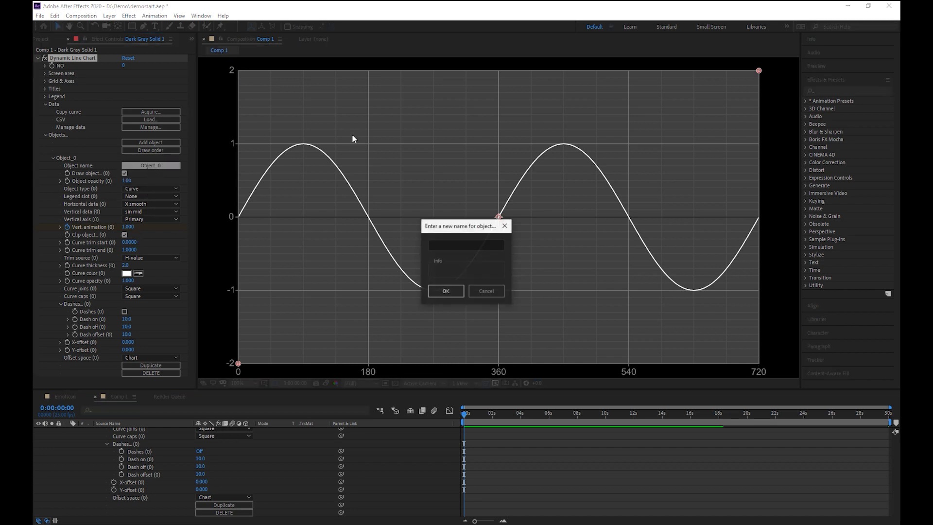
pyautogui.click(450, 243)
pyautogui.write('Sin Mid')
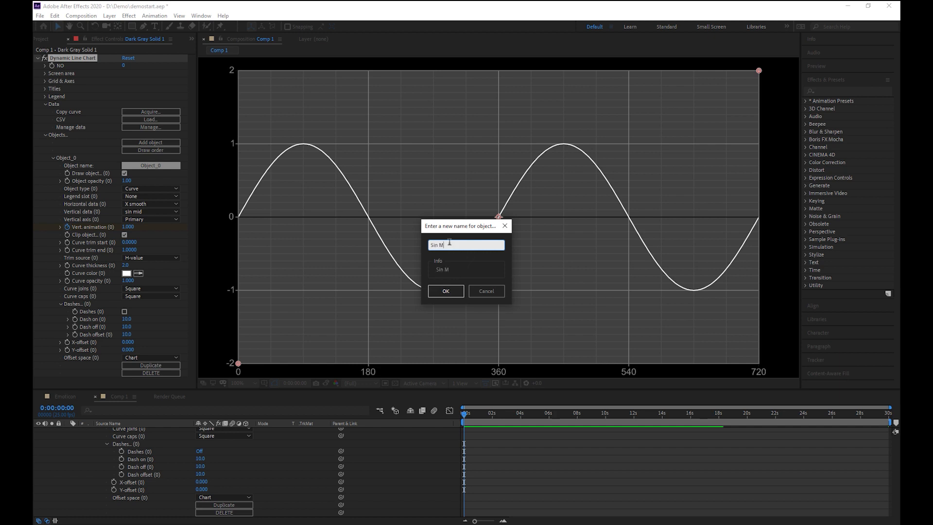
pyautogui.press('Return')
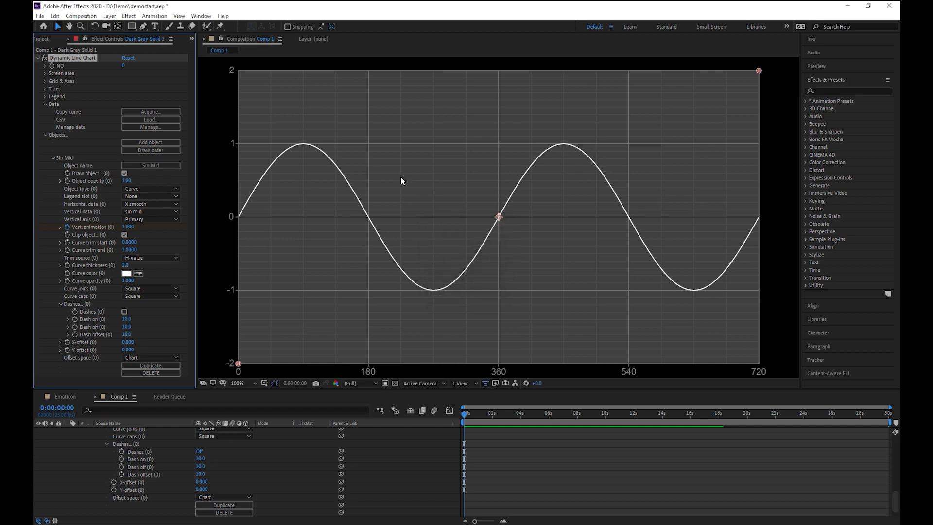
# Switch to Excel to view the sine chart on Sheet1 of objectsDemo.xlsx, and return to After Effects.
pyautogui.hotkey('alt', 'Tab')
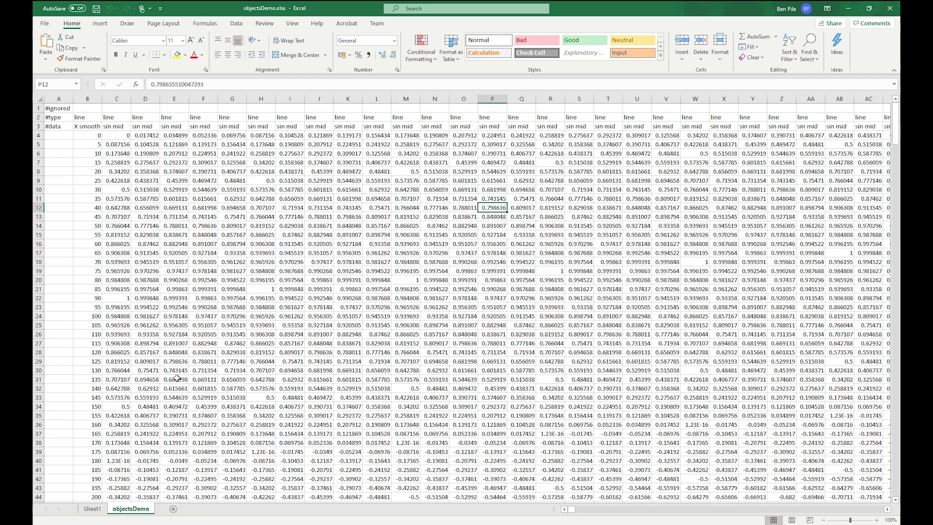
pyautogui.click(92, 509)
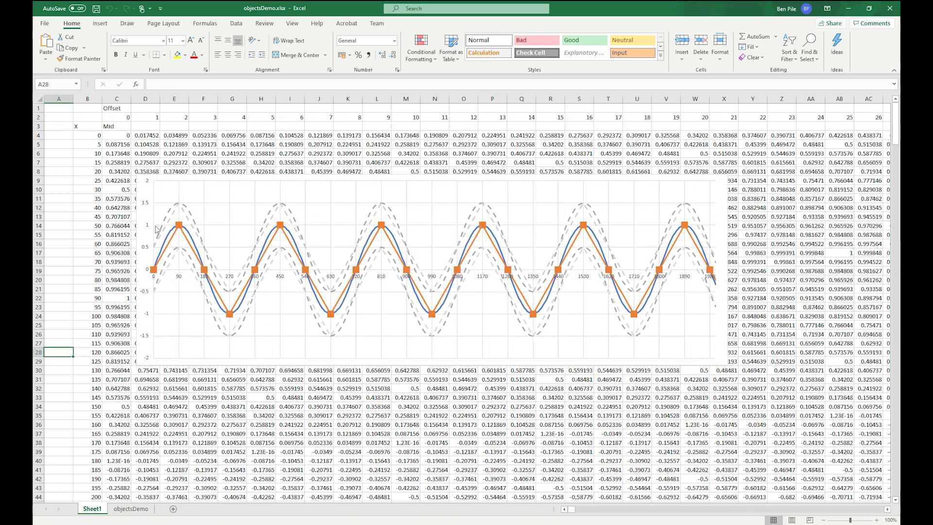
pyautogui.hotkey('alt', 'Tab')
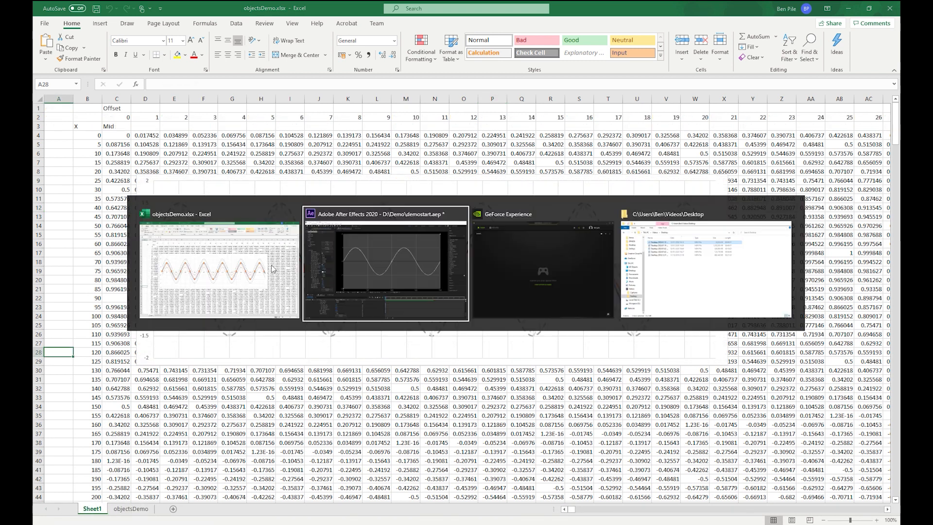
# Duplicate the Sin Mid curve, assign sin min as the copy's vertical data and turn on its dashes.
pyautogui.click(149, 365)
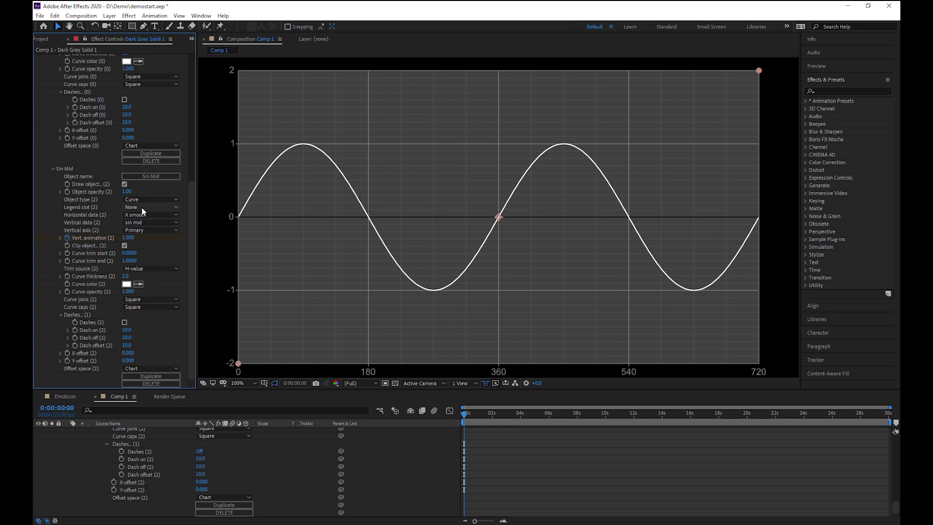
pyautogui.click(150, 222)
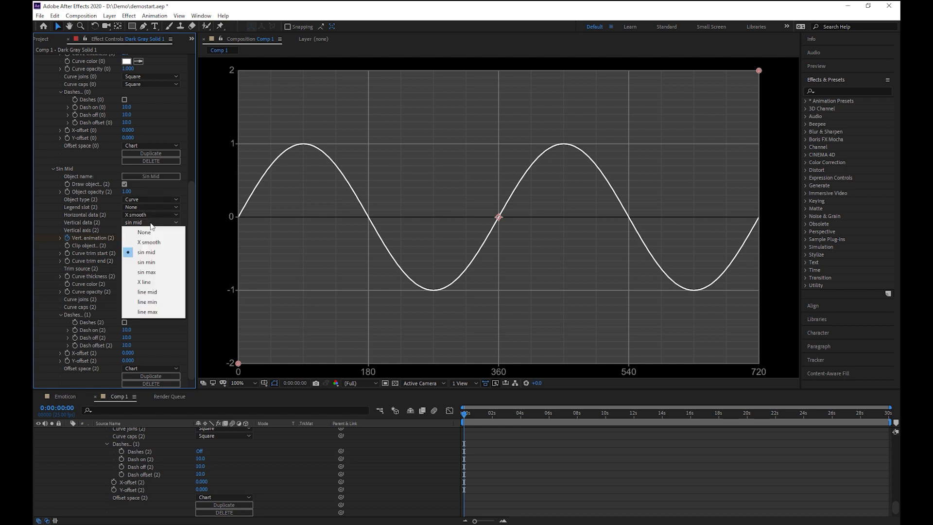
pyautogui.click(162, 263)
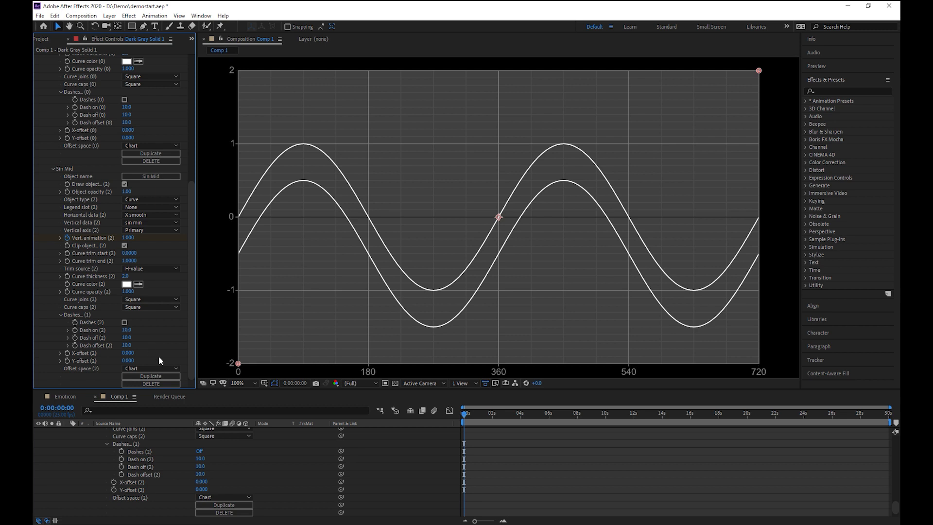
pyautogui.click(124, 322)
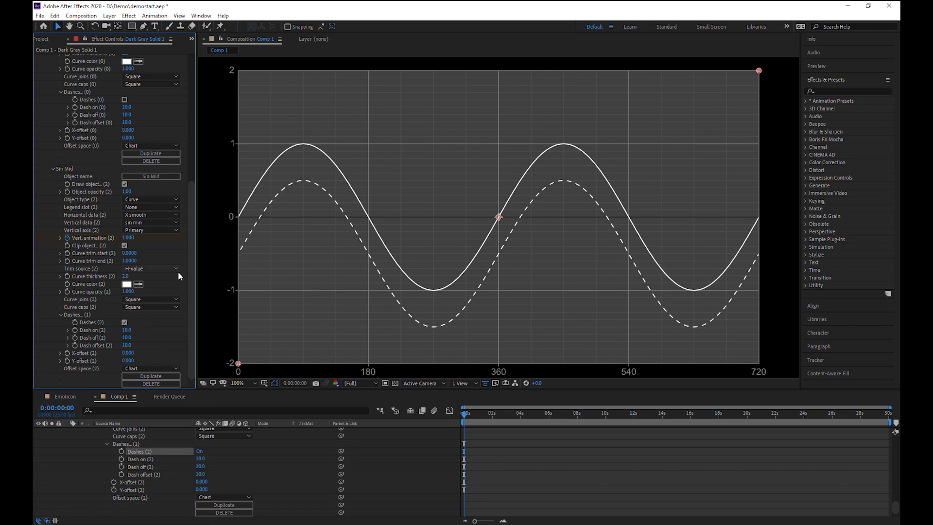
# Duplicate the dashed curve, assign sin max as the copy's vertical data and rename it Sin Max.
pyautogui.click(155, 375)
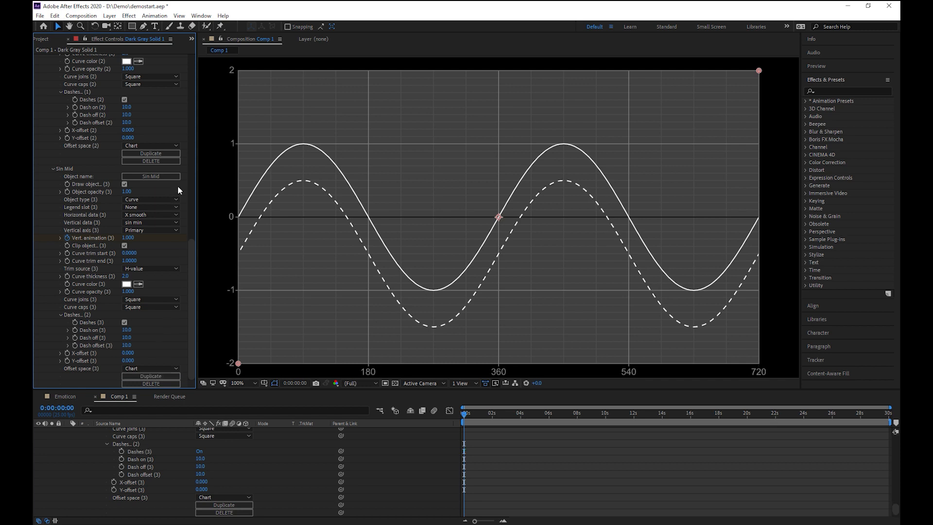
pyautogui.click(150, 223)
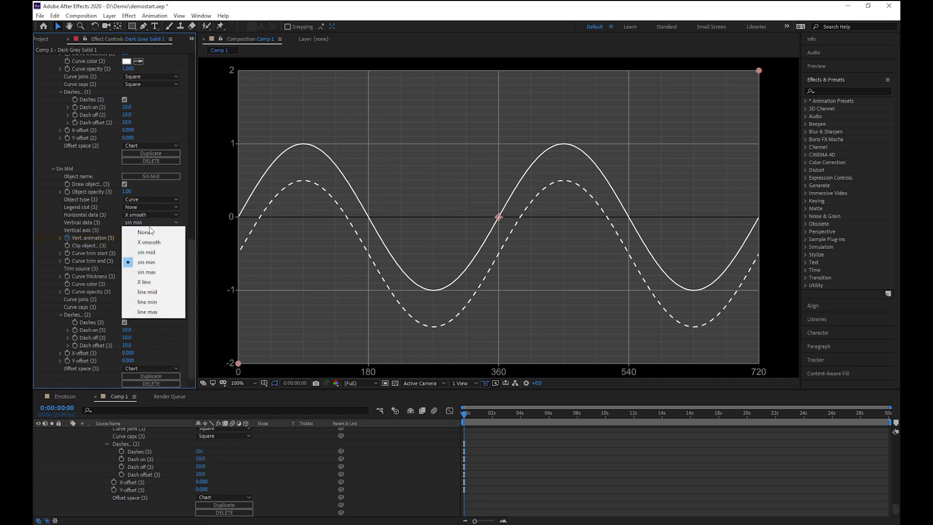
pyautogui.click(162, 272)
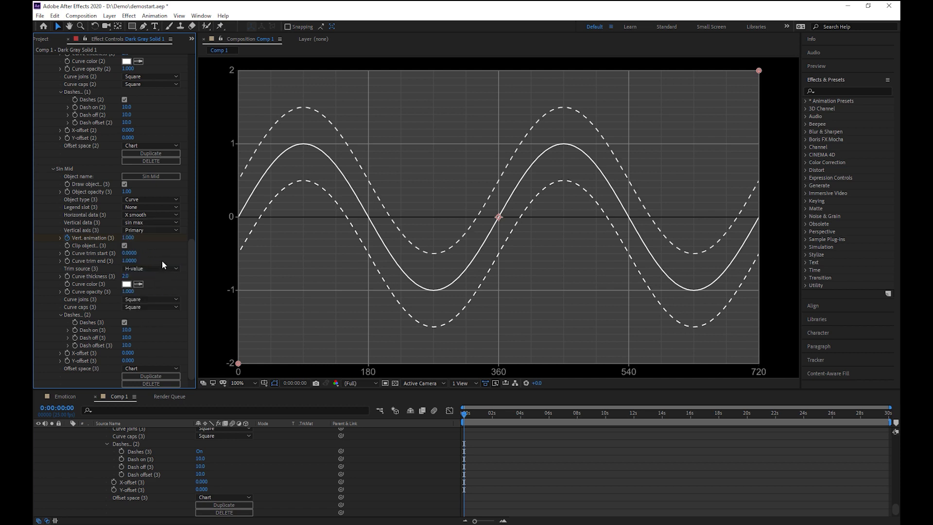
pyautogui.click(151, 176)
pyautogui.click(476, 244)
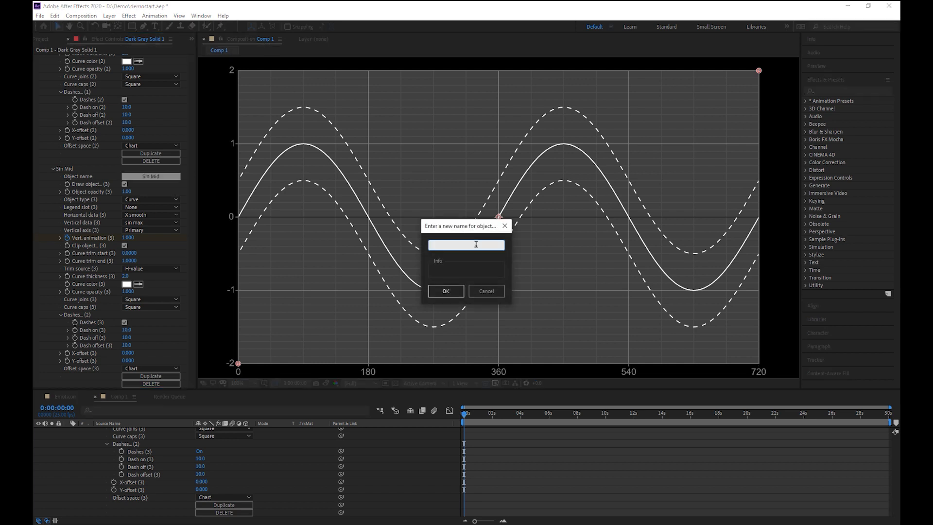
pyautogui.write('Sin Max')
pyautogui.press('Return')
# Rename the dashed curve that uses sin min data as Sin Min and preview the three animated curves.
pyautogui.scroll(8, 118, 161)
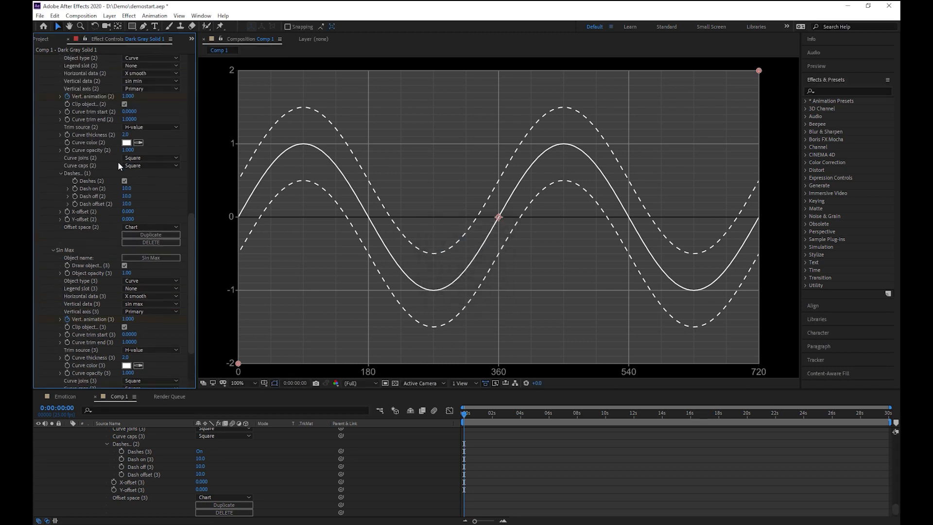
pyautogui.click(158, 179)
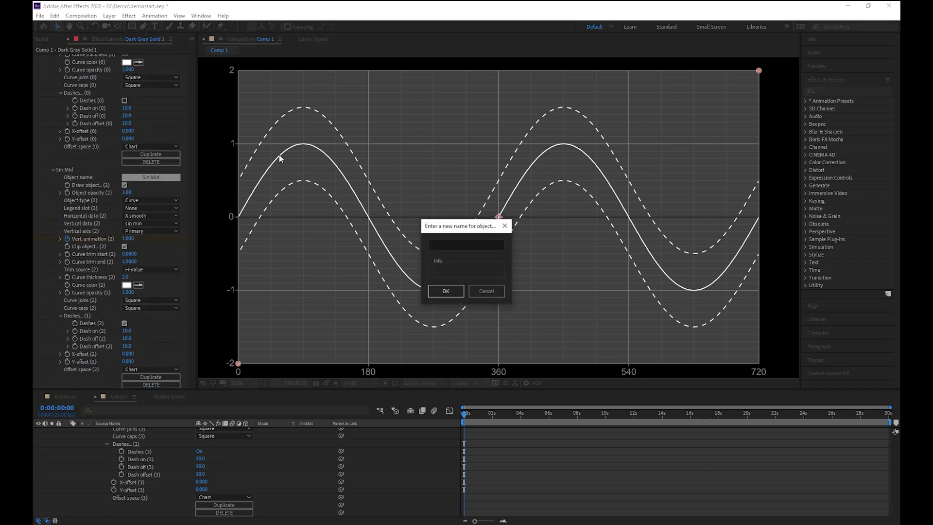
pyautogui.click(441, 244)
pyautogui.write('Sin Min')
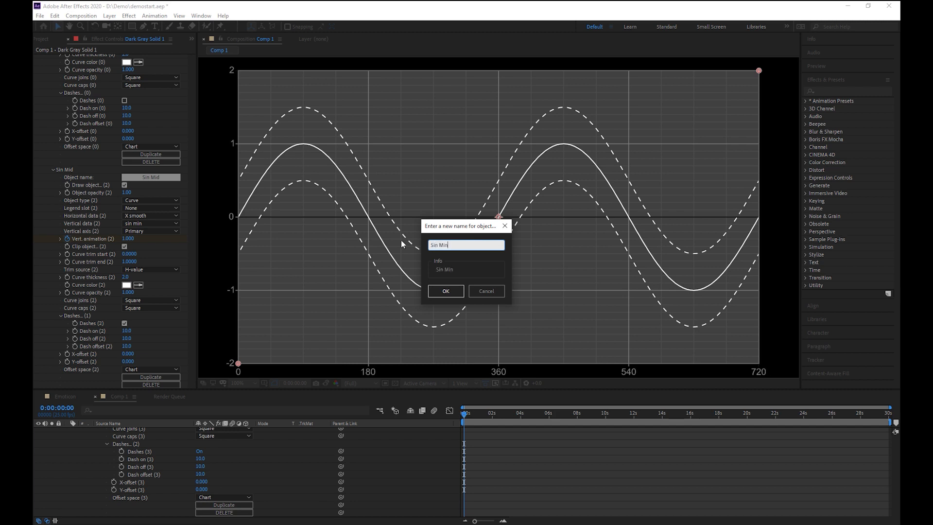
pyautogui.press('Return')
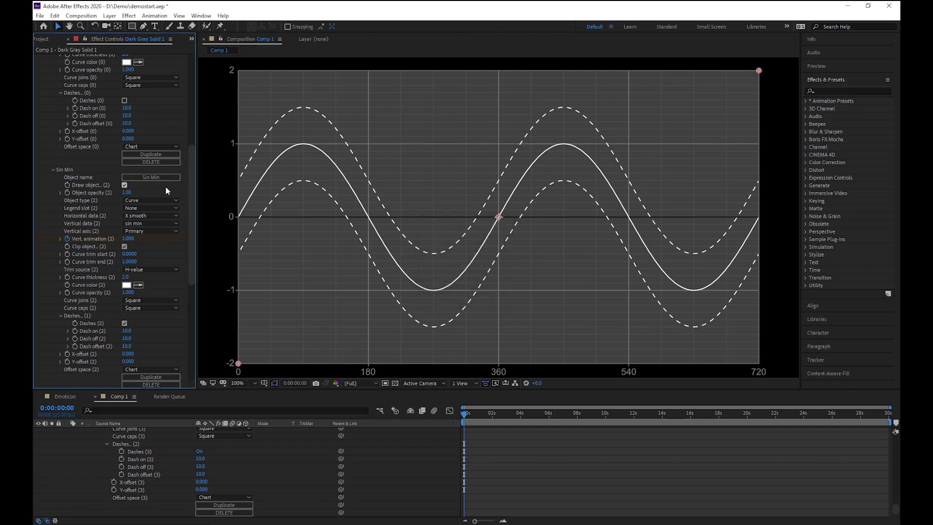
pyautogui.moveTo(191, 172); pyautogui.dragTo(195, 292)
pyautogui.press('space')
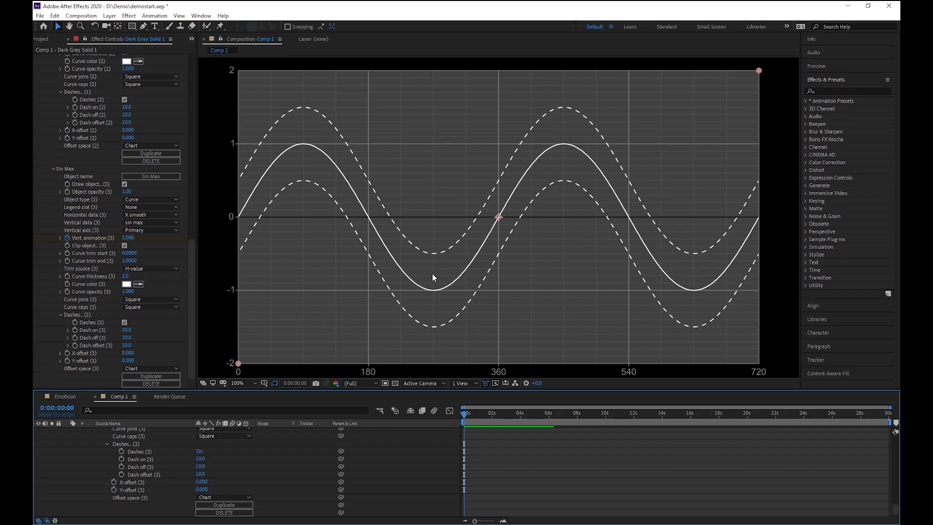
# Add a new chart object of type Region.
pyautogui.click(192, 270)
pyautogui.moveTo(193, 268); pyautogui.dragTo(192, 58)
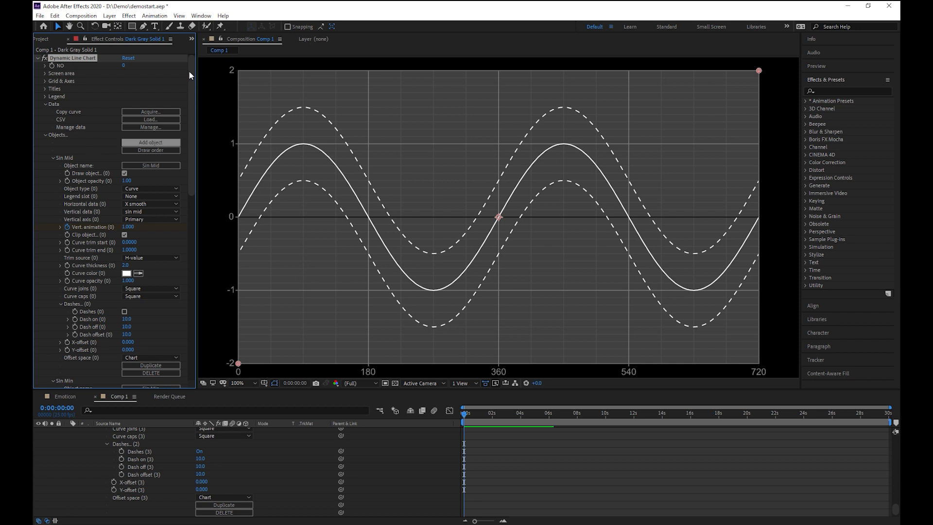
pyautogui.click(146, 199)
pyautogui.click(170, 228)
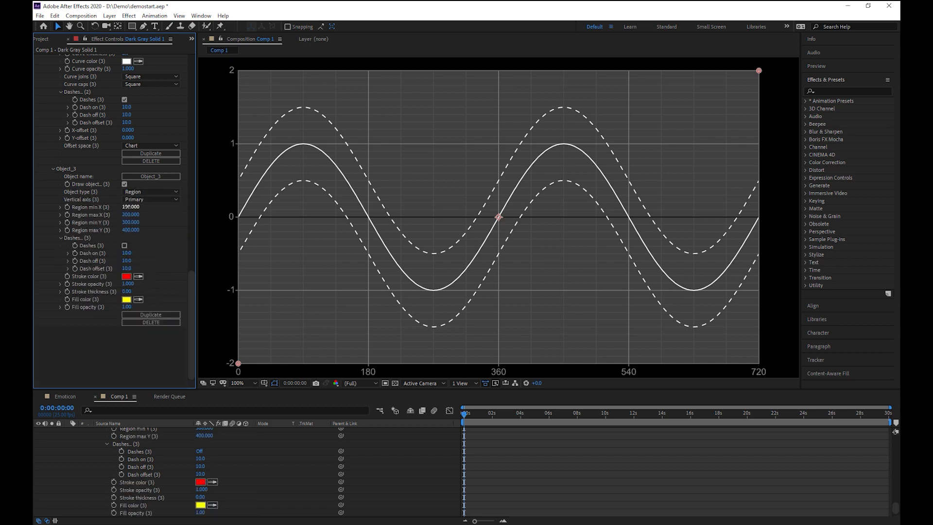
# Set the region's X bounds from 90 to 450 and its Y bounds from -1 to 1.
pyautogui.write('90')
pyautogui.press('Tab')
pyautogui.write('450')
pyautogui.press('Return')
pyautogui.write('450')
pyautogui.press('Tab')
pyautogui.write('-1')
pyautogui.press('Tab')
pyautogui.press('Return')
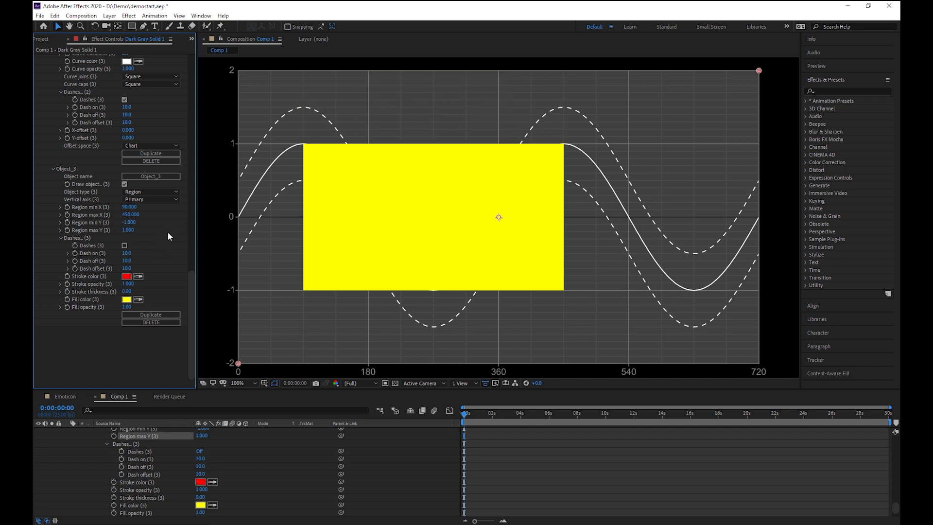
# Set the region's fill opacity to 0.1 and its stroke thickness to 2.
pyautogui.click(127, 307)
pyautogui.write('0.1')
pyautogui.press('Return')
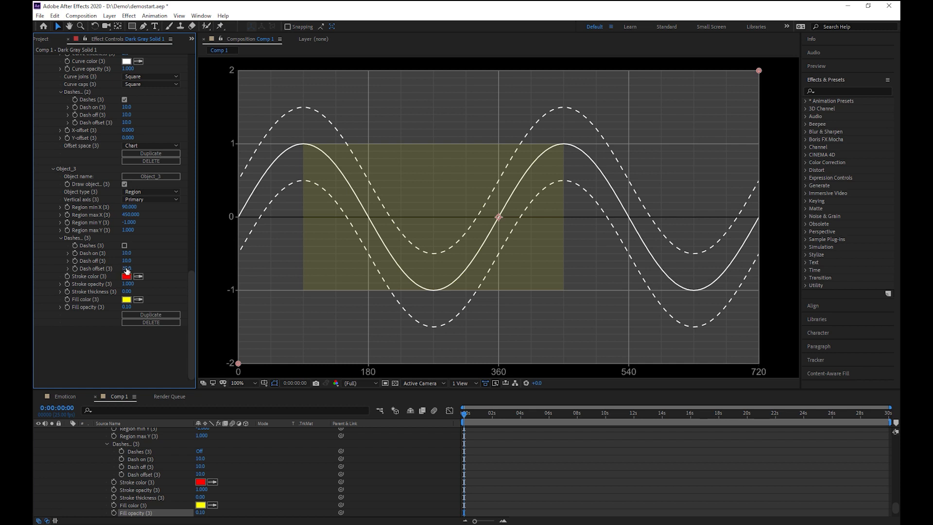
pyautogui.click(127, 292)
pyautogui.write('2')
pyautogui.press('Return')
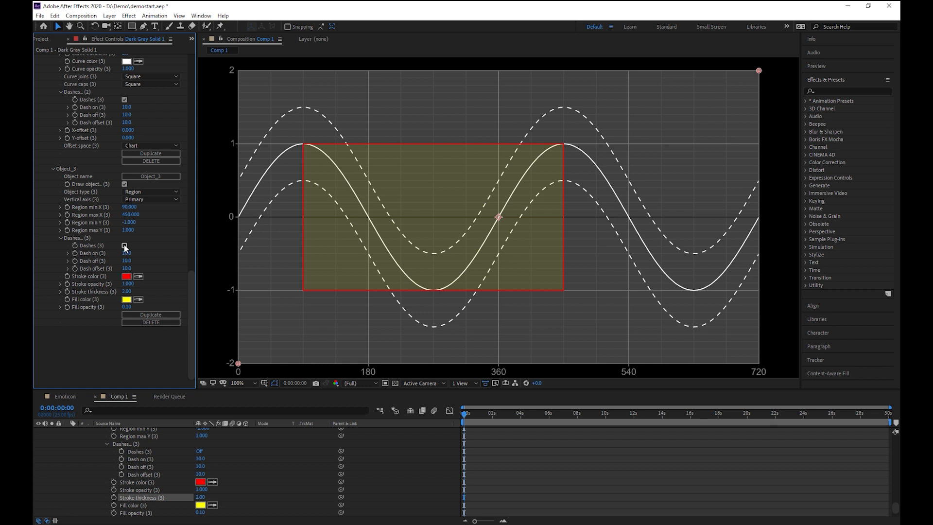
# Enable dashes on the region object's outline and turn off the drawing of the region.
pyautogui.click(124, 246)
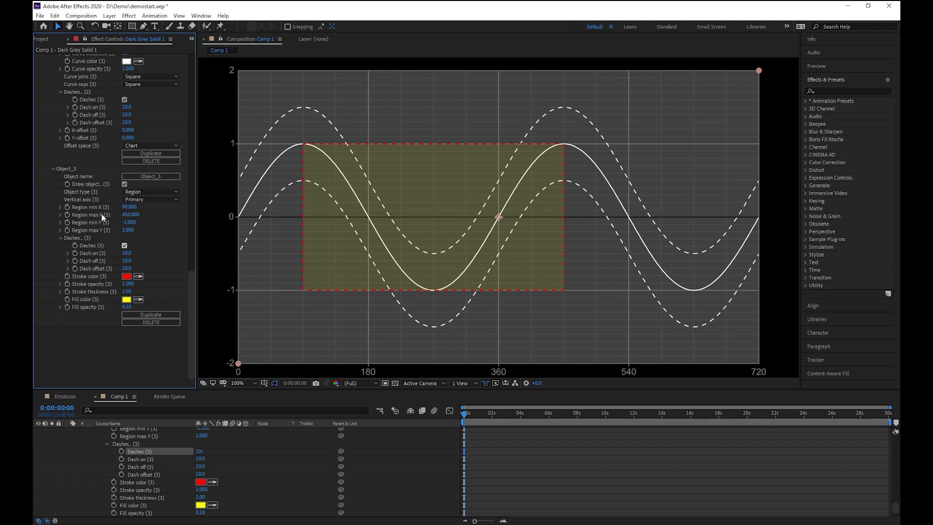
pyautogui.click(122, 186)
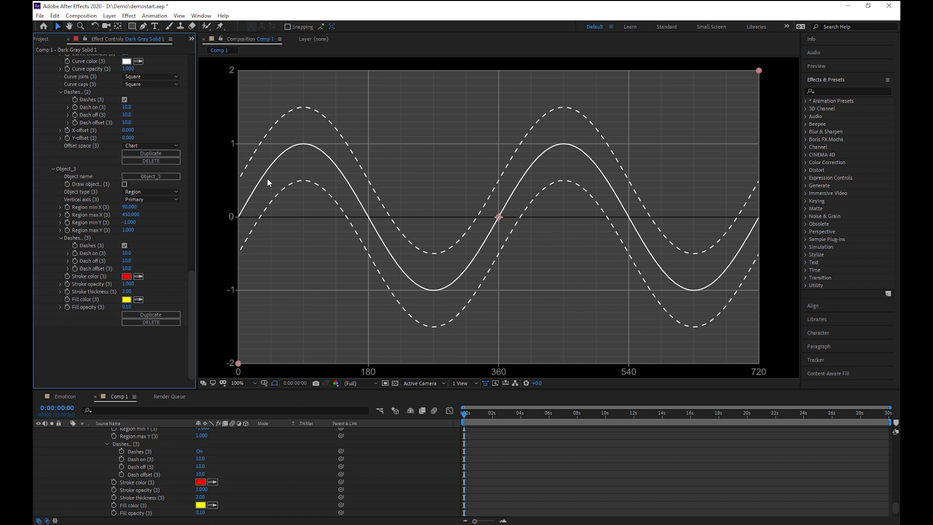
# Duplicate the Sin Mid curve object and change the copy's object type to Fill.
pyautogui.scroll(4, 156, 247)
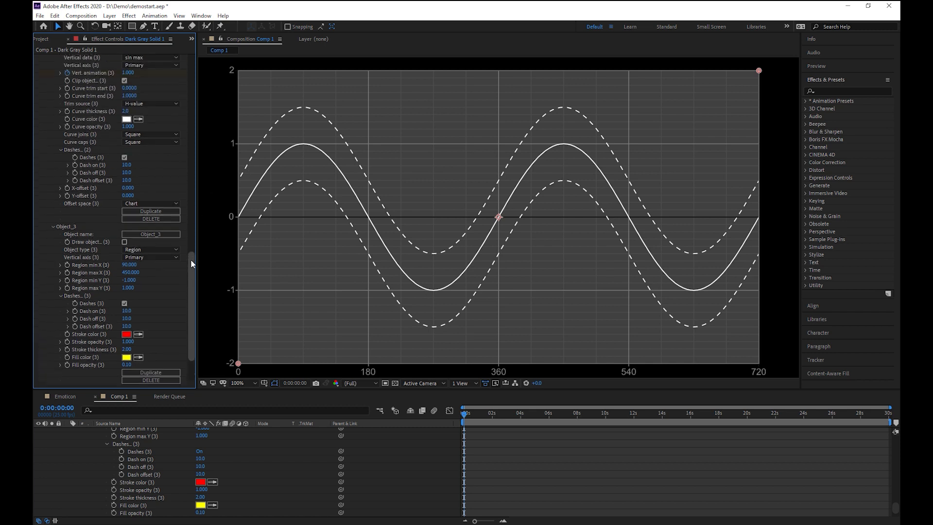
pyautogui.click(152, 232)
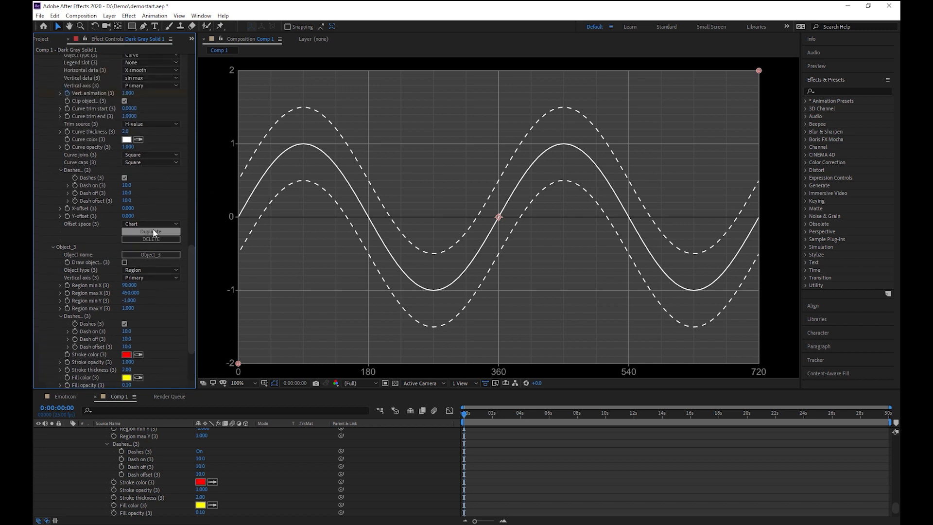
pyautogui.scroll(15, 156, 192)
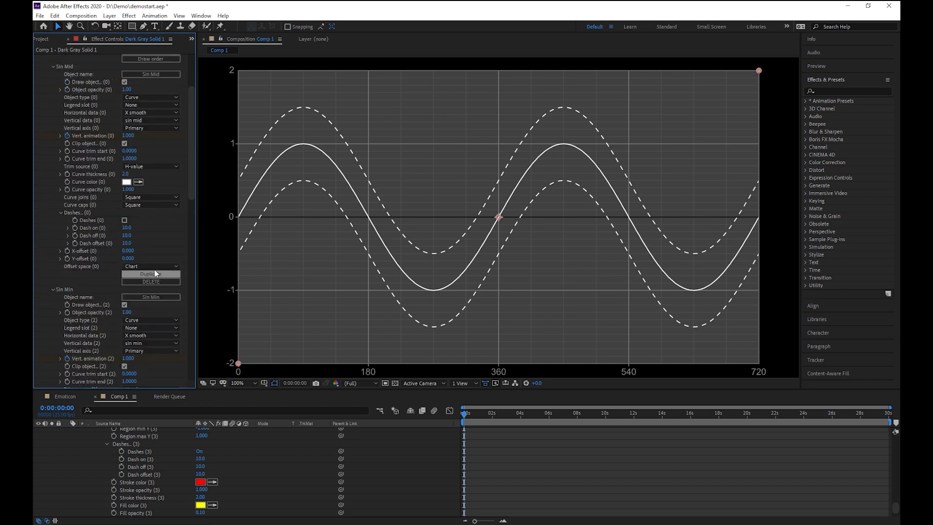
pyautogui.scroll(2, 151, 270)
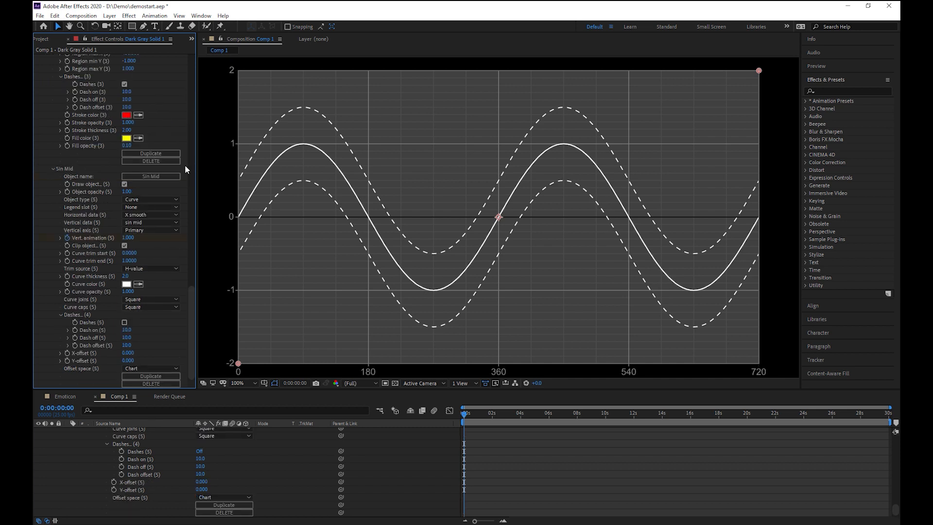
pyautogui.click(149, 199)
pyautogui.click(161, 242)
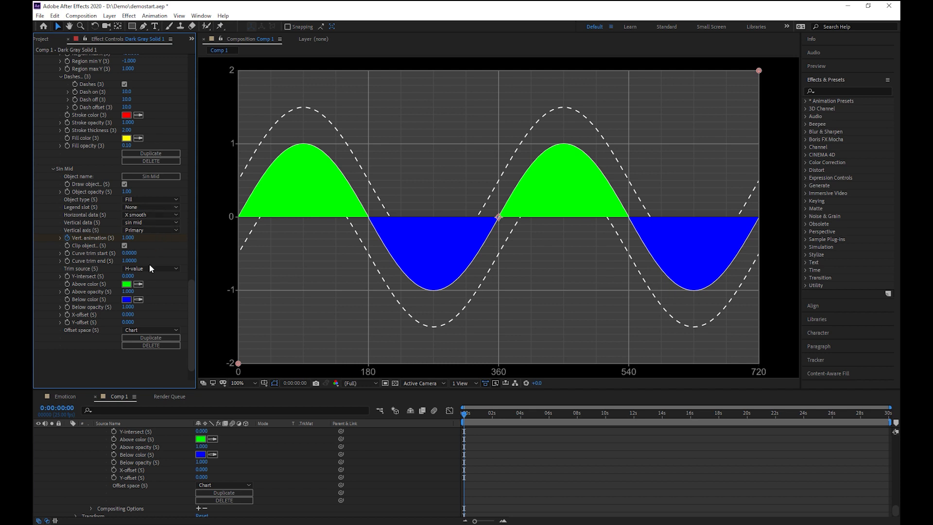
# Set the fill copy's object opacity to 0.2 and rename the object as Fill.
pyautogui.click(128, 192)
pyautogui.write('0.2')
pyautogui.press('Return')
pyautogui.click(153, 176)
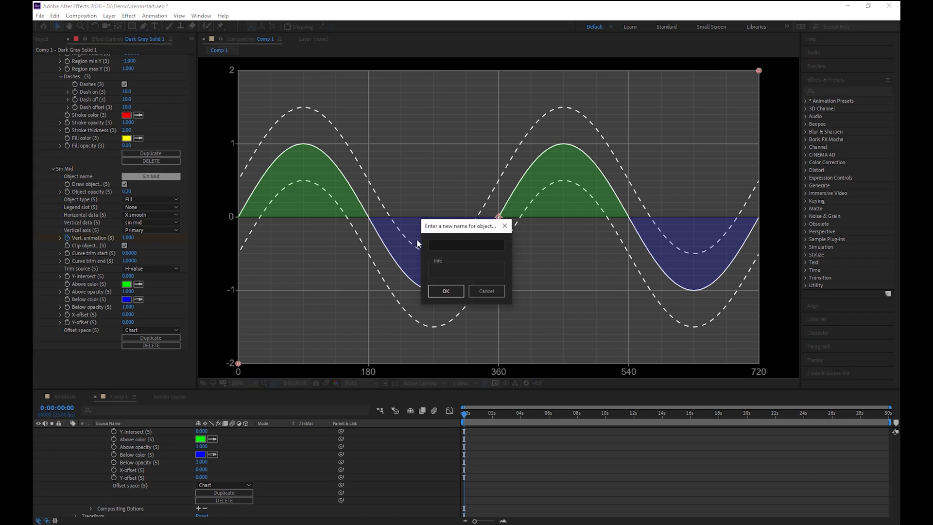
pyautogui.write('Fill')
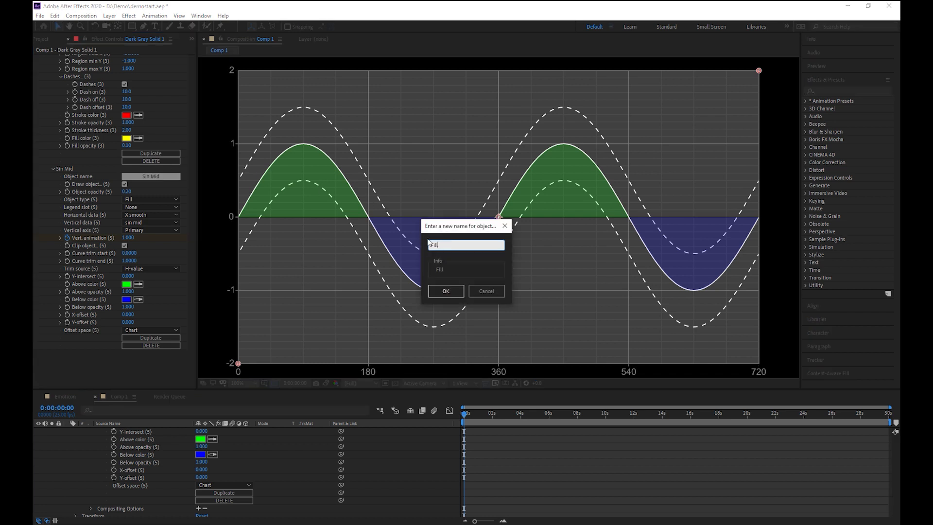
pyautogui.press('Return')
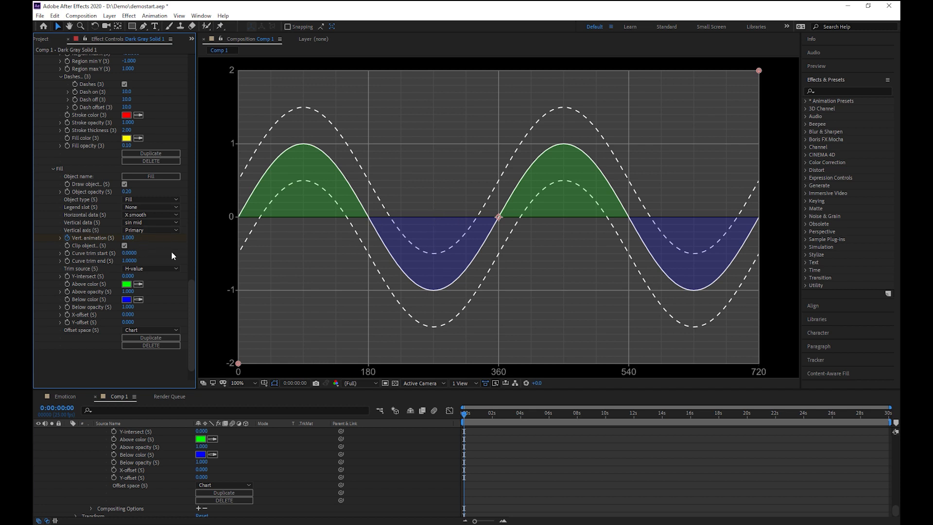
# Try Y-intersect values of 2 and -2 on the Fill object, and set it back to 0.
pyautogui.click(128, 277)
pyautogui.write('2')
pyautogui.press('Return')
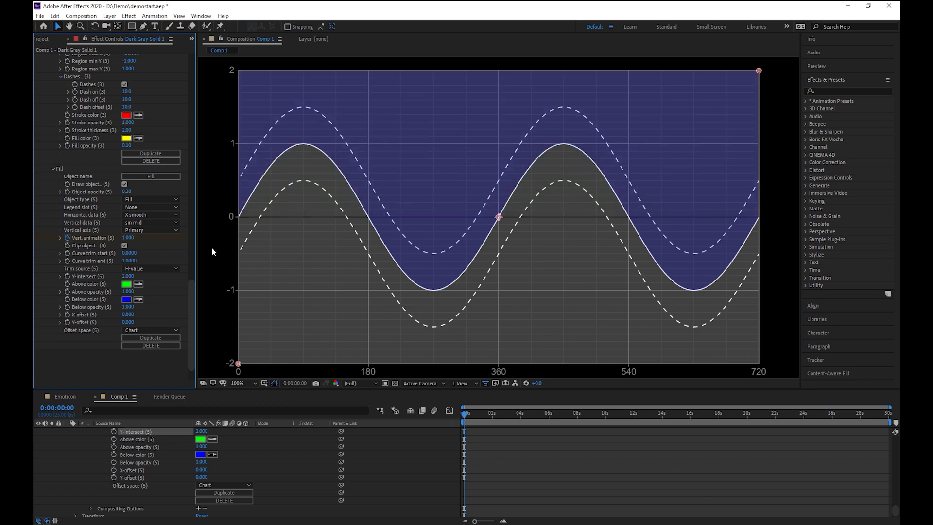
pyautogui.click(128, 276)
pyautogui.write('-2')
pyautogui.press('Return')
pyautogui.click(130, 278)
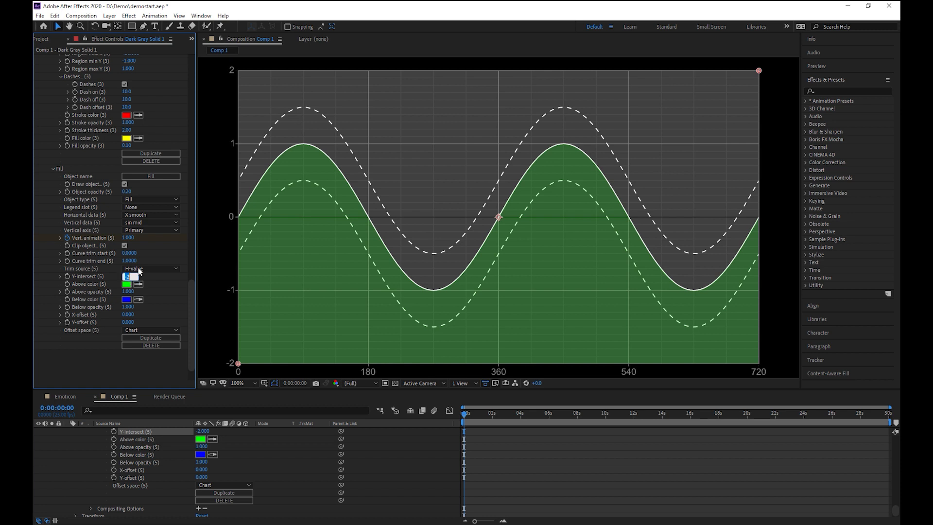
pyautogui.write('0')
pyautogui.press('Return')
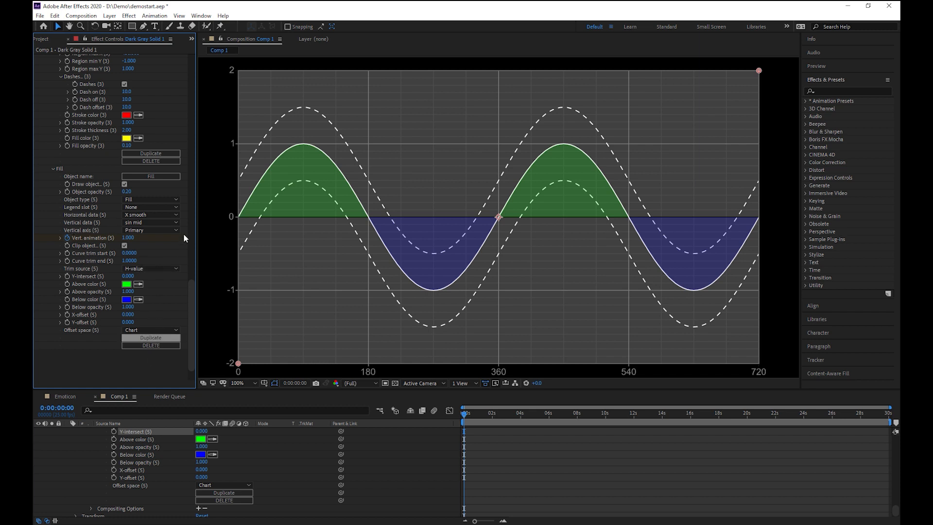
# Duplicate the Fill object and change the copy's object type to Line column.
pyautogui.scroll(-5, 187, 228)
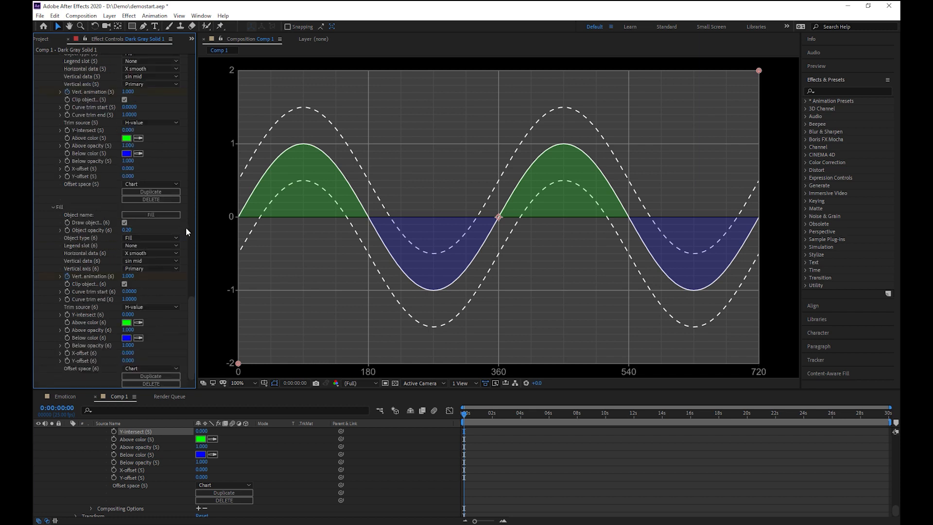
pyautogui.click(151, 238)
pyautogui.click(164, 344)
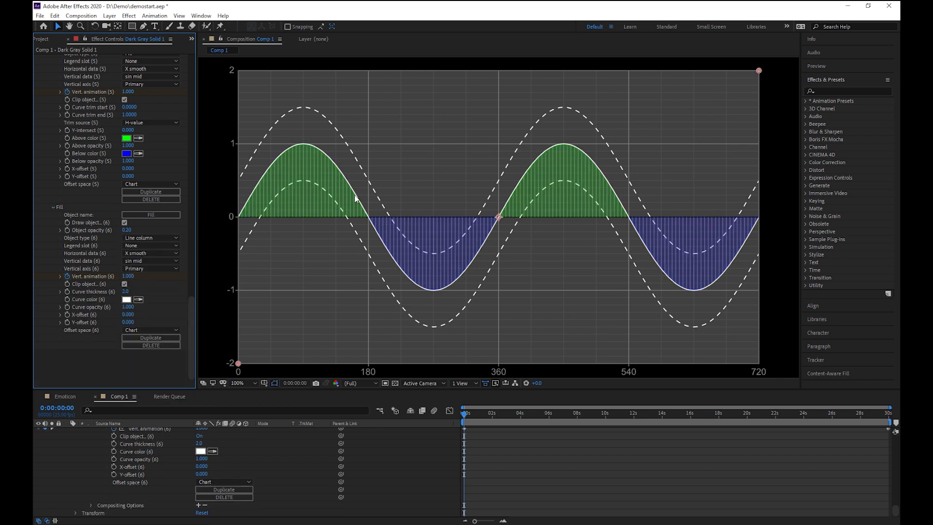
# Turn off the drawing of the original Fill object and set the line-column object's opacity to 1.
pyautogui.scroll(5, 120, 148)
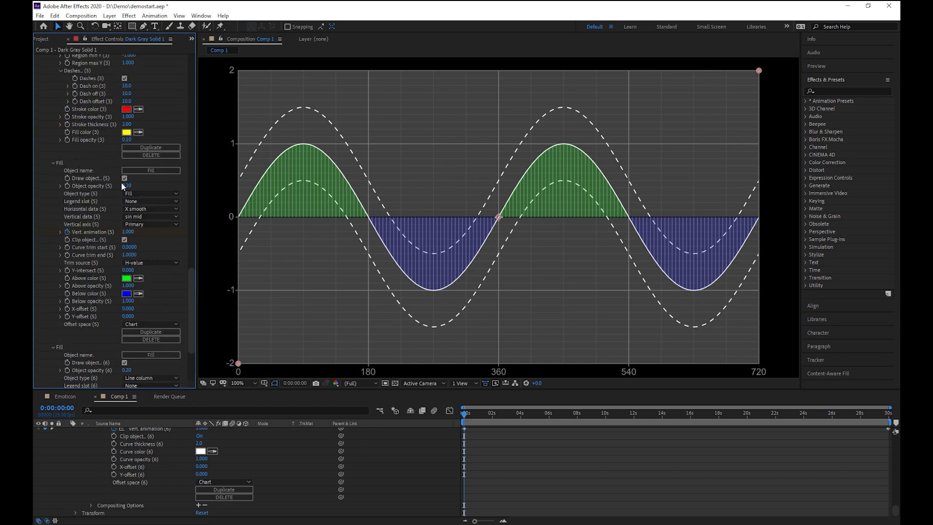
pyautogui.click(125, 178)
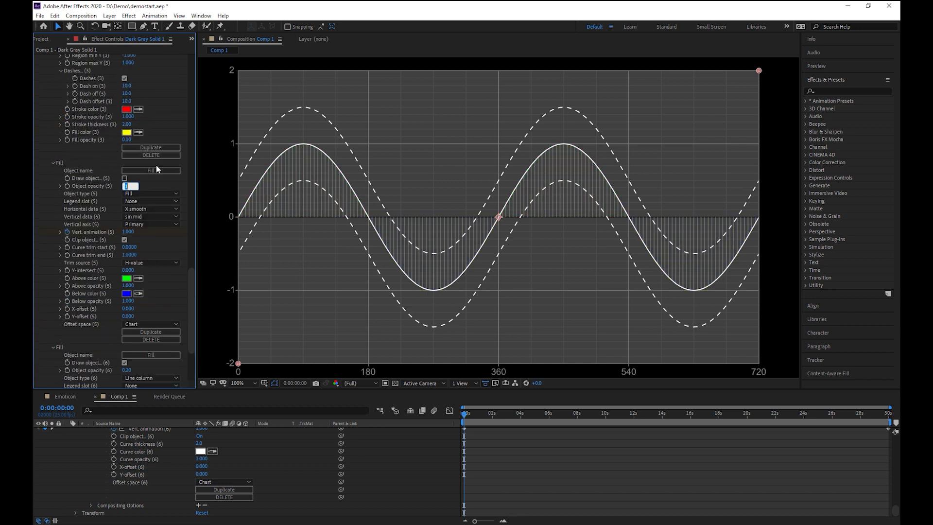
pyautogui.press('Return')
pyautogui.scroll(-4, 174, 185)
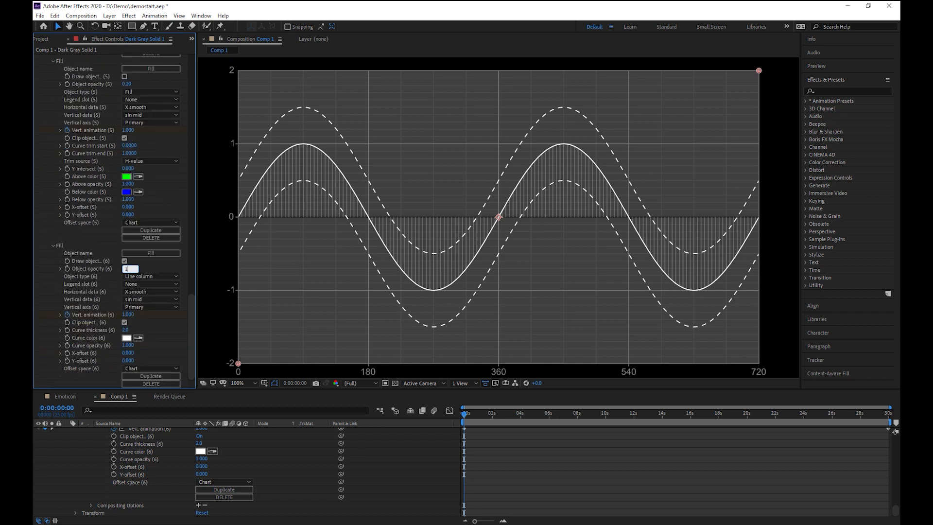
pyautogui.write('1')
pyautogui.press('Return')
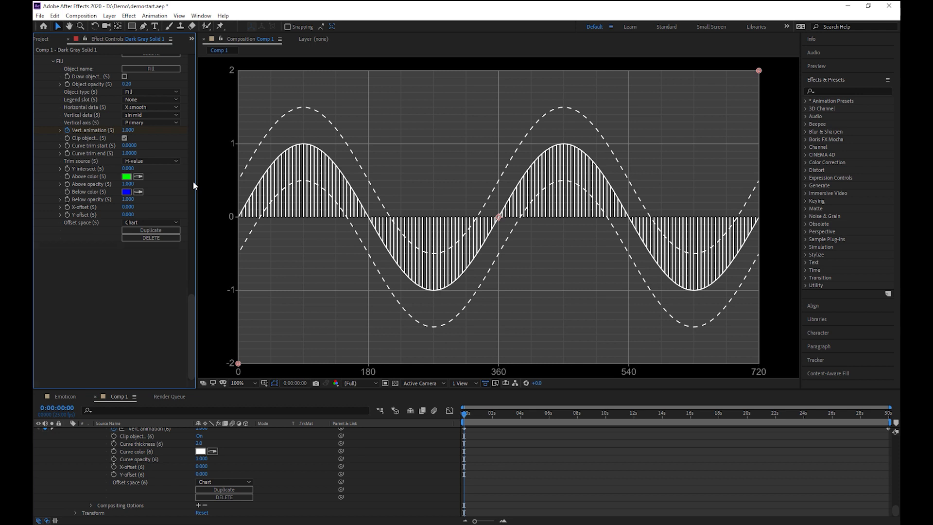
# Remove the line-column object and turn the drawing of the original Fill object back on.
pyautogui.scroll(5, 118, 225)
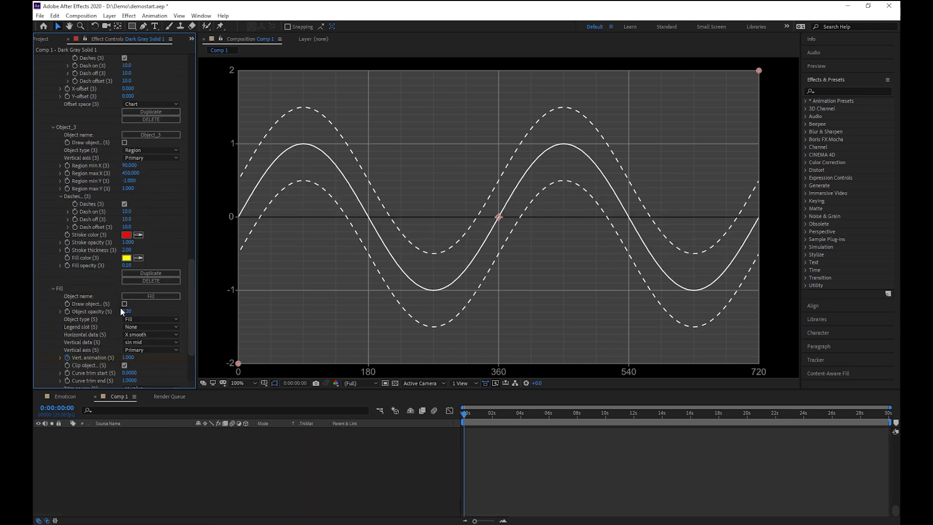
pyautogui.hotkey('ctrl', 'z')
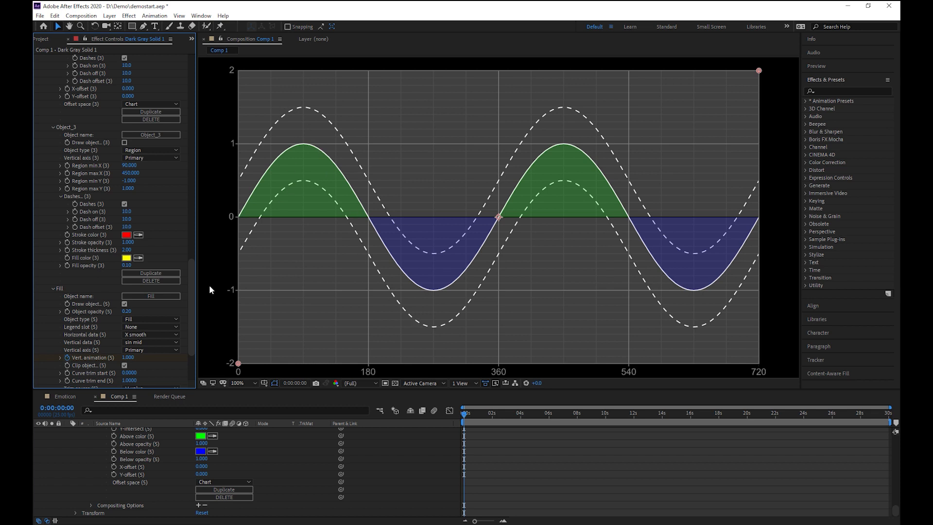
# Duplicate the Fill object and set the copy's object opacity to 1.
pyautogui.moveTo(190, 276); pyautogui.dragTo(188, 321)
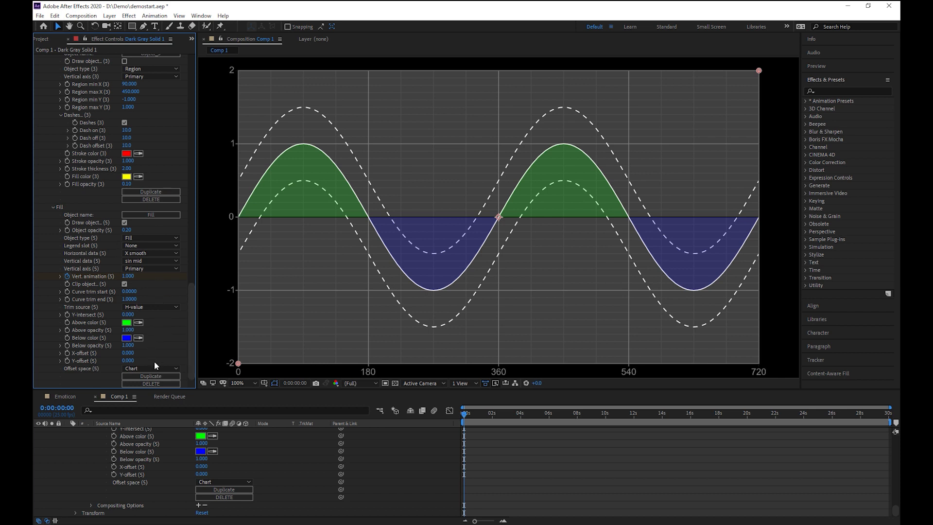
pyautogui.click(156, 376)
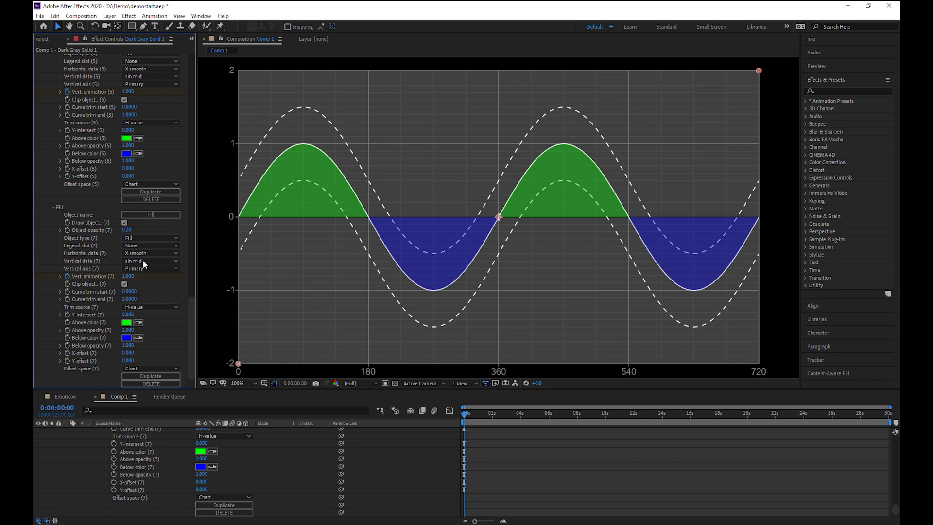
pyautogui.click(127, 230)
pyautogui.write('1')
pyautogui.press('Return')
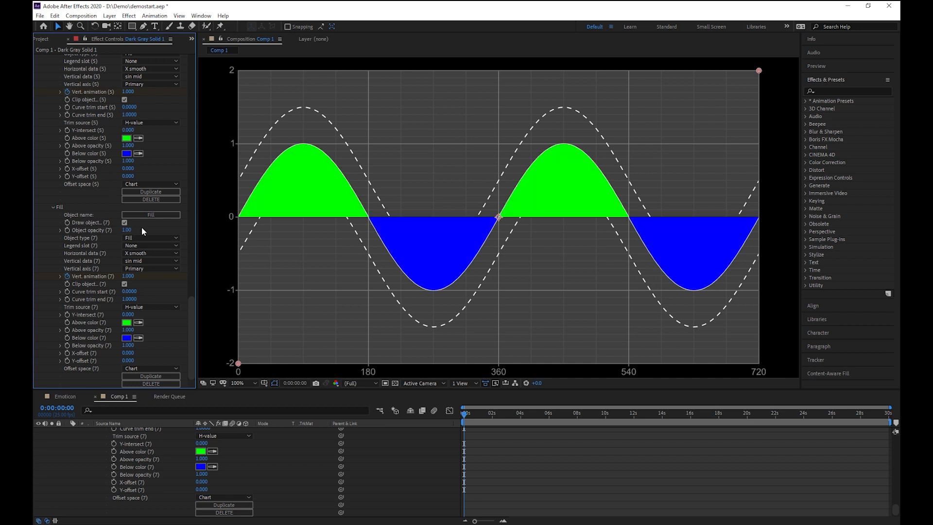
# Change the copy's object type to Area2, using sin min as vertical data and sin max as vertical data 2.
pyautogui.click(156, 237)
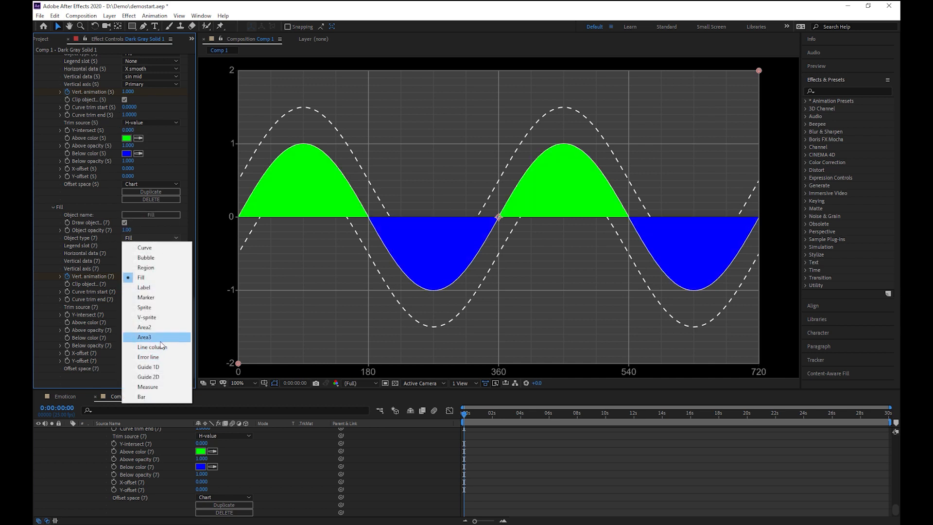
pyautogui.press('Escape')
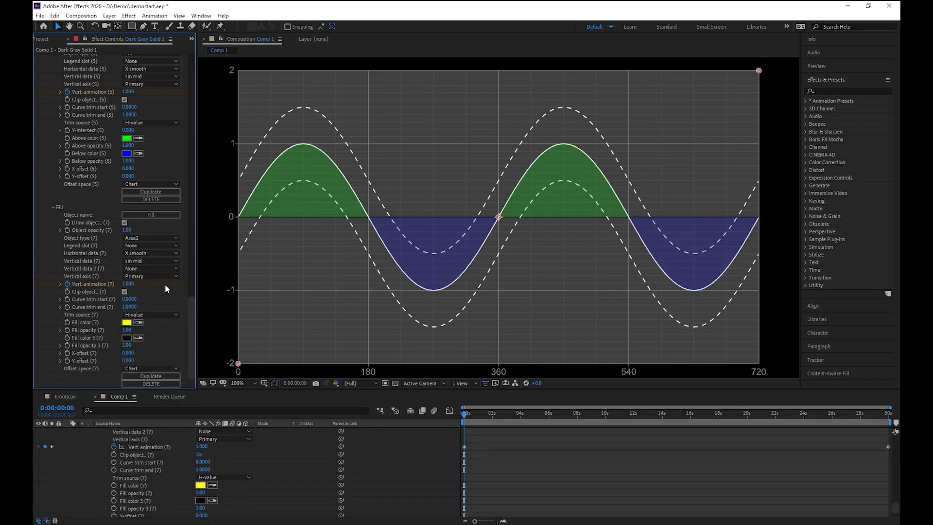
pyautogui.click(149, 261)
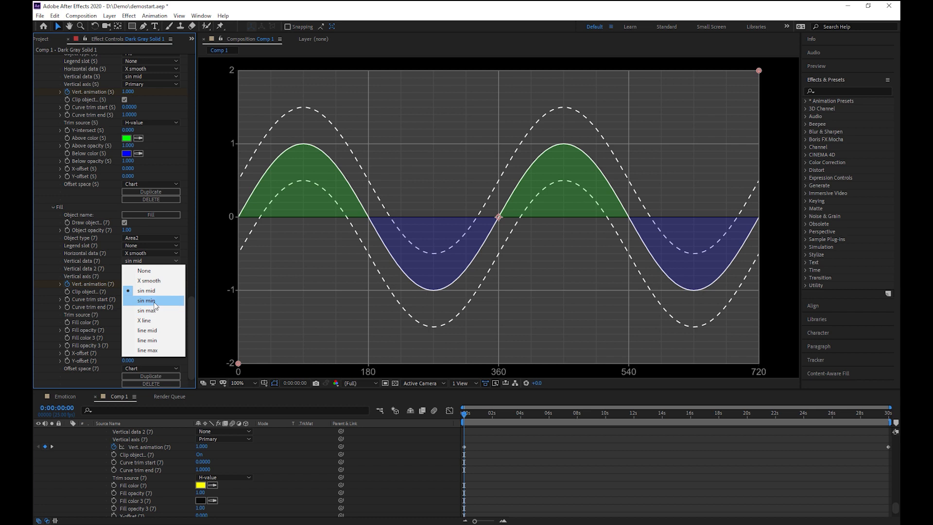
pyautogui.press('Escape')
pyautogui.click(151, 269)
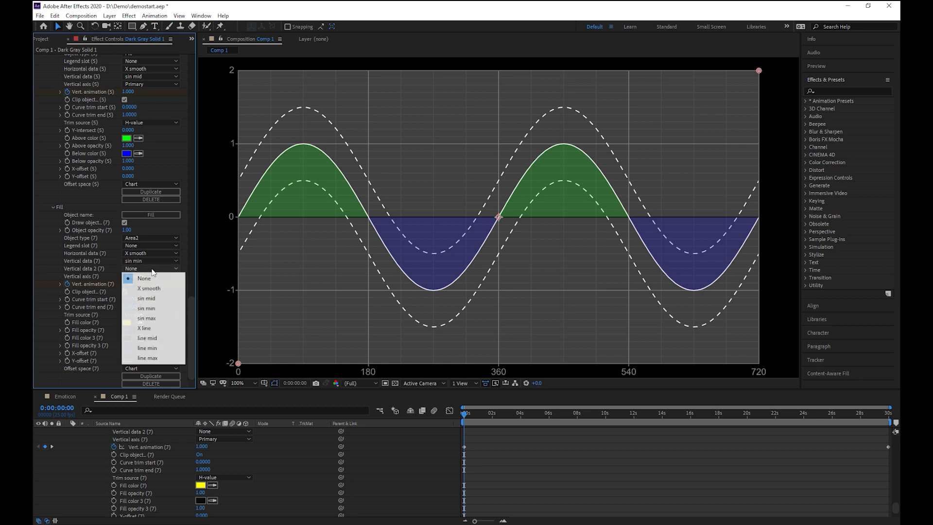
pyautogui.press('Escape')
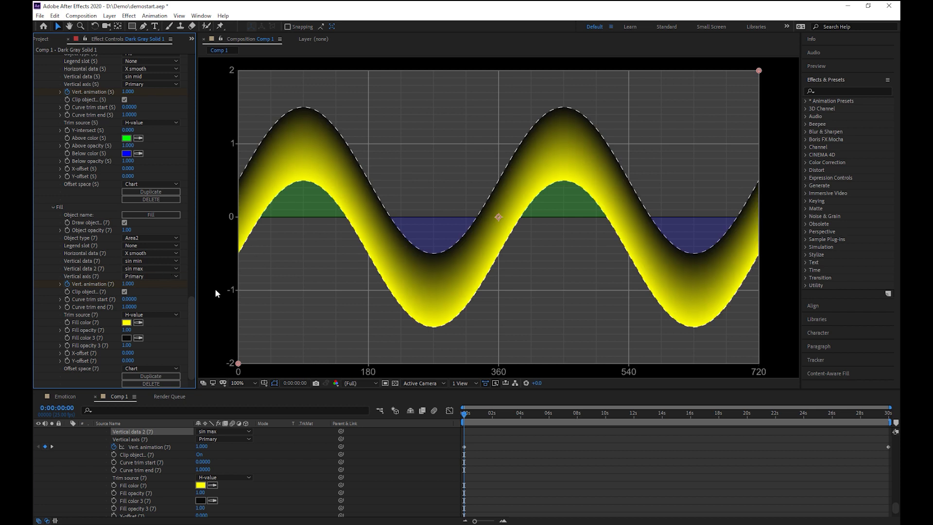
# Swap the Area2 object's data, with sin max as vertical data and sin min as vertical data 2.
pyautogui.click(152, 261)
pyautogui.click(156, 310)
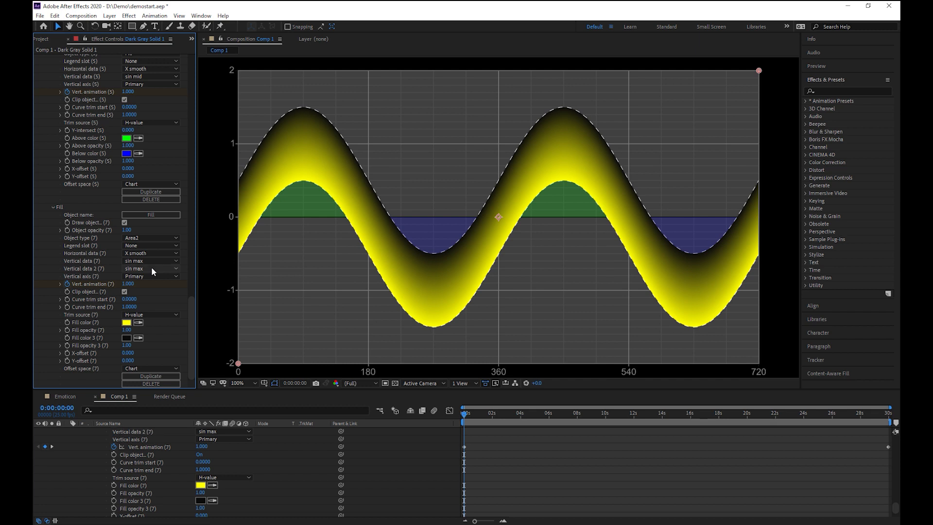
pyautogui.click(150, 267)
pyautogui.click(156, 309)
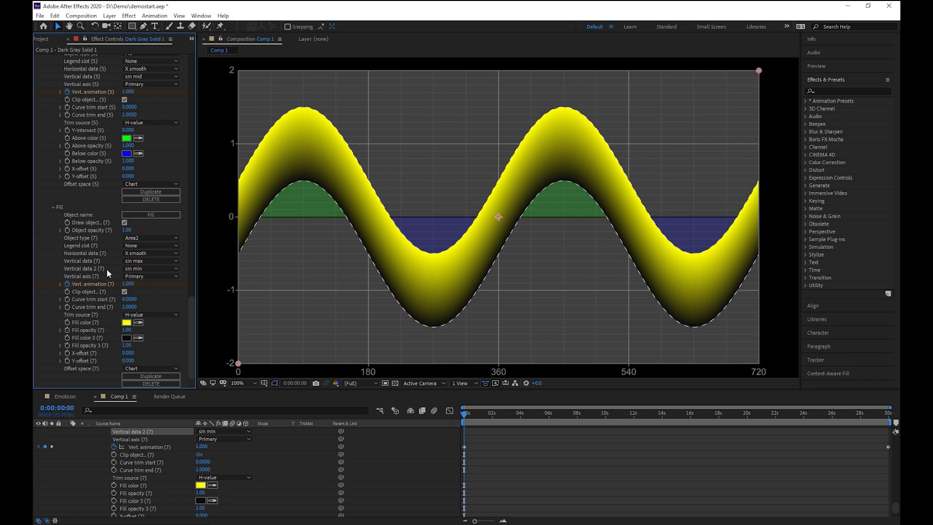
# Change the Area2 object's type to Area3 with its drawing turned on.
pyautogui.click(124, 222)
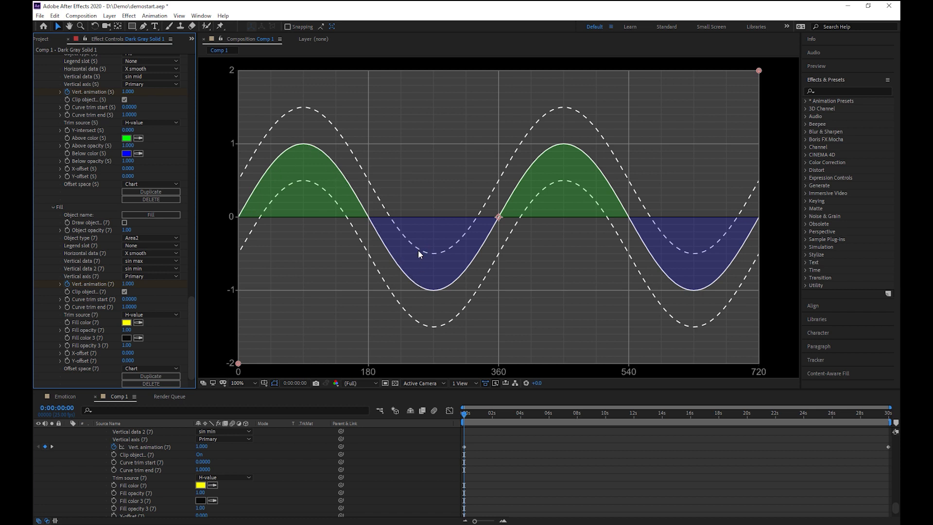
pyautogui.click(142, 237)
pyautogui.click(160, 337)
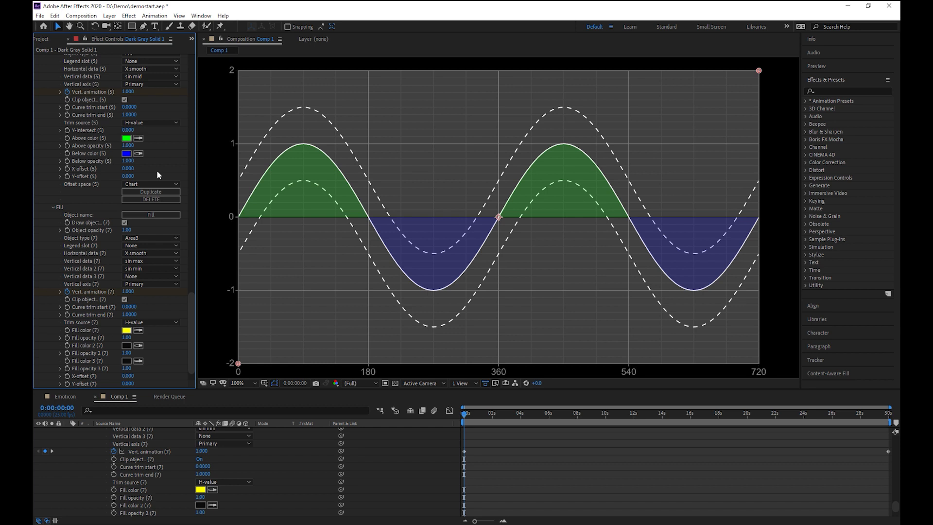
# Assign sin max, sin mid and sin min as the Area3 object's vertical data, vertical data 2 and vertical data 3.
pyautogui.click(150, 260)
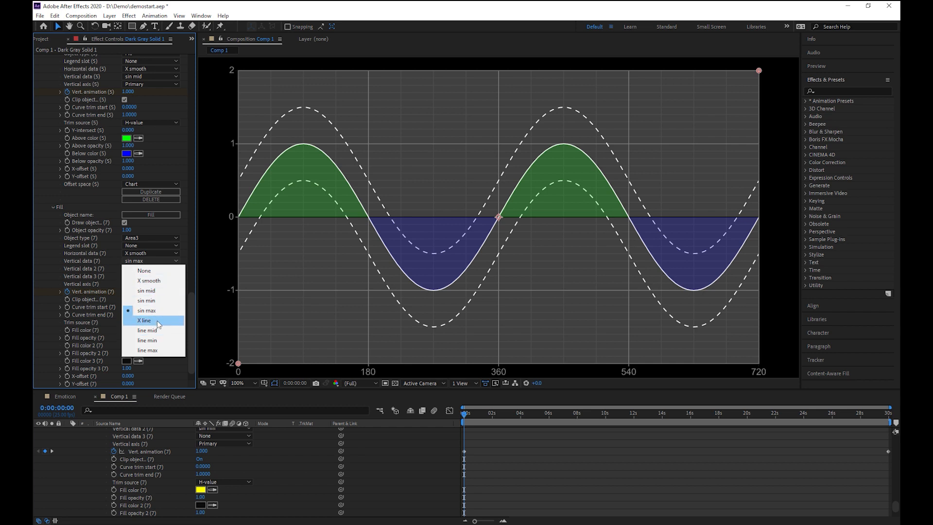
pyautogui.click(150, 310)
pyautogui.click(148, 268)
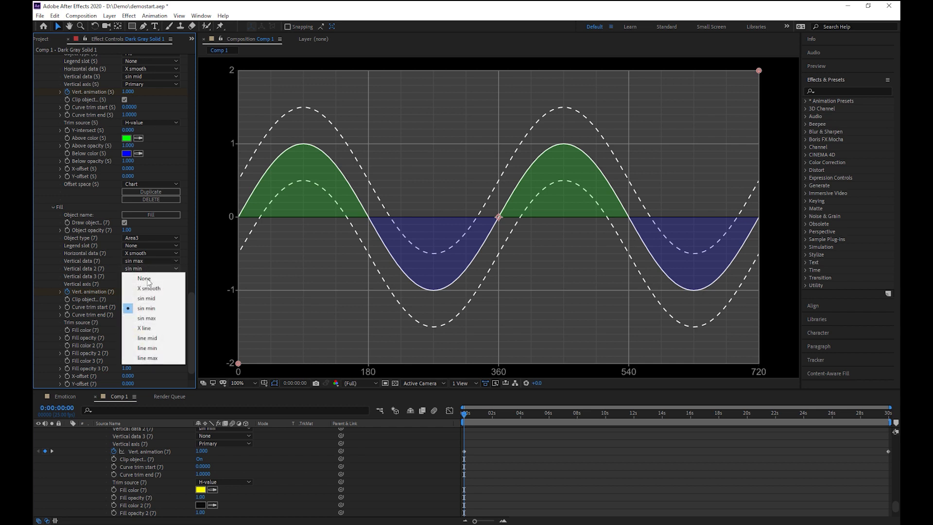
pyautogui.click(158, 307)
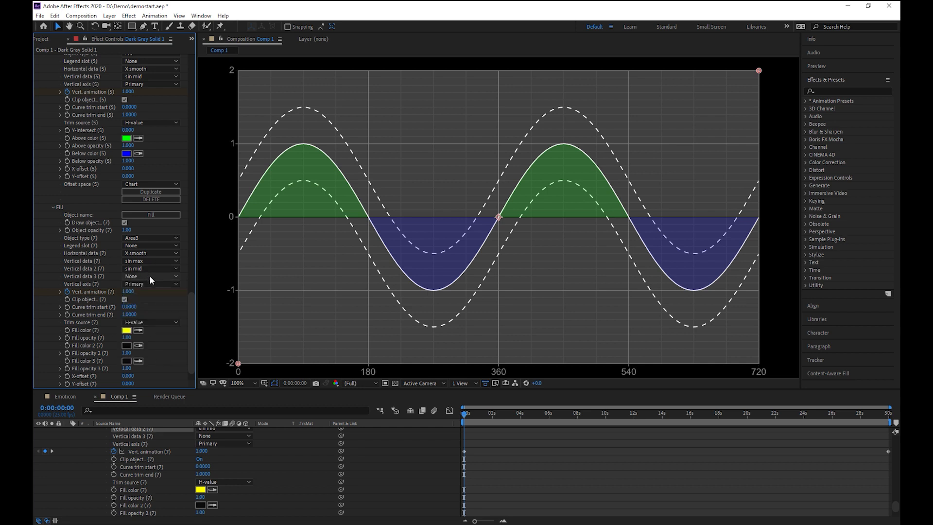
pyautogui.click(148, 272)
pyautogui.click(155, 313)
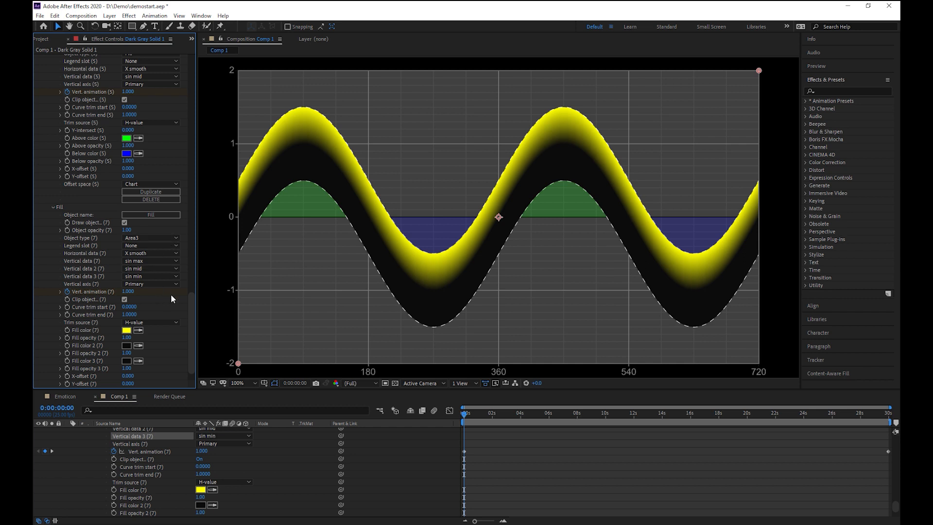
# Set the Area3 object's fill color 2 to bright cyan and fill color 3 to bright red.
pyautogui.click(127, 347)
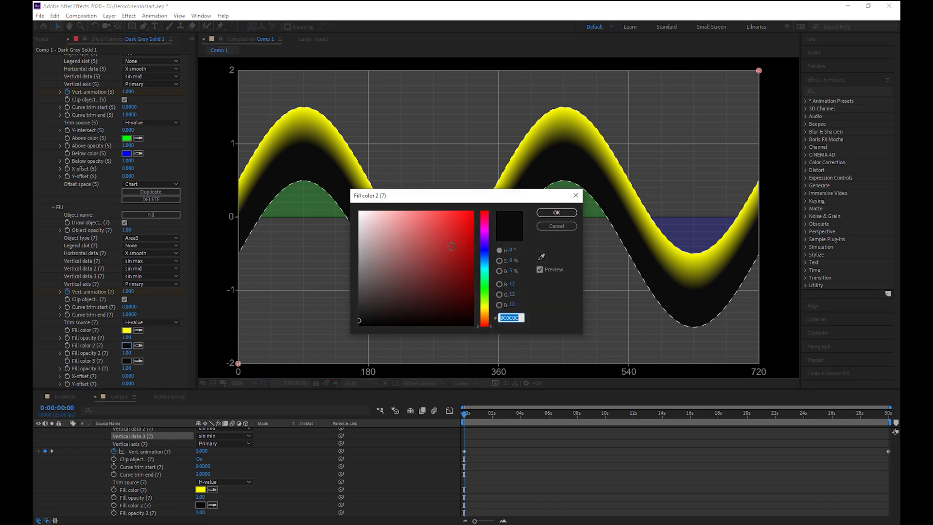
pyautogui.click(485, 270)
pyautogui.click(459, 228)
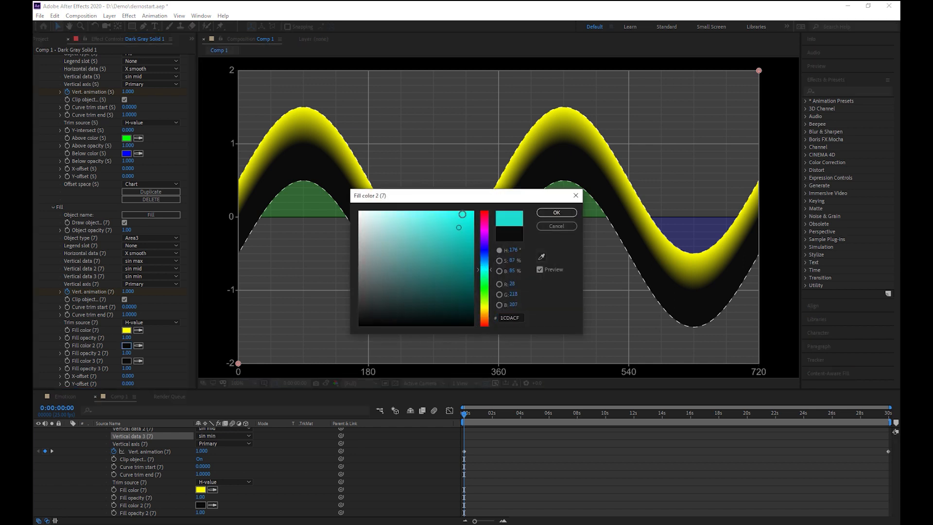
pyautogui.click(462, 214)
pyautogui.click(557, 213)
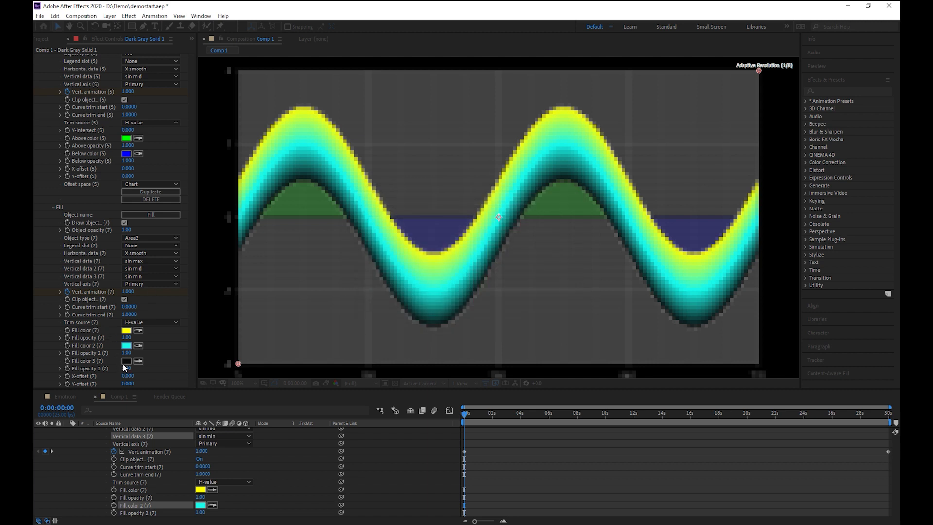
pyautogui.click(126, 361)
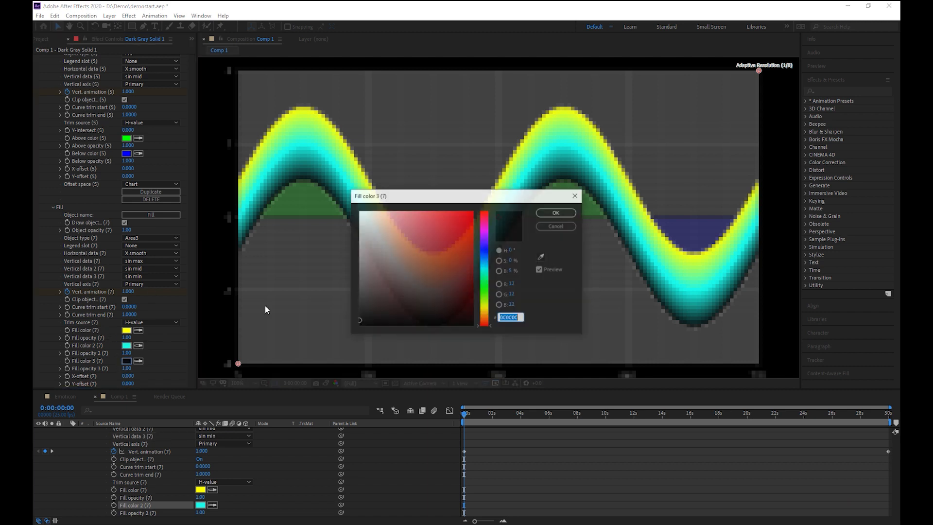
pyautogui.click(463, 212)
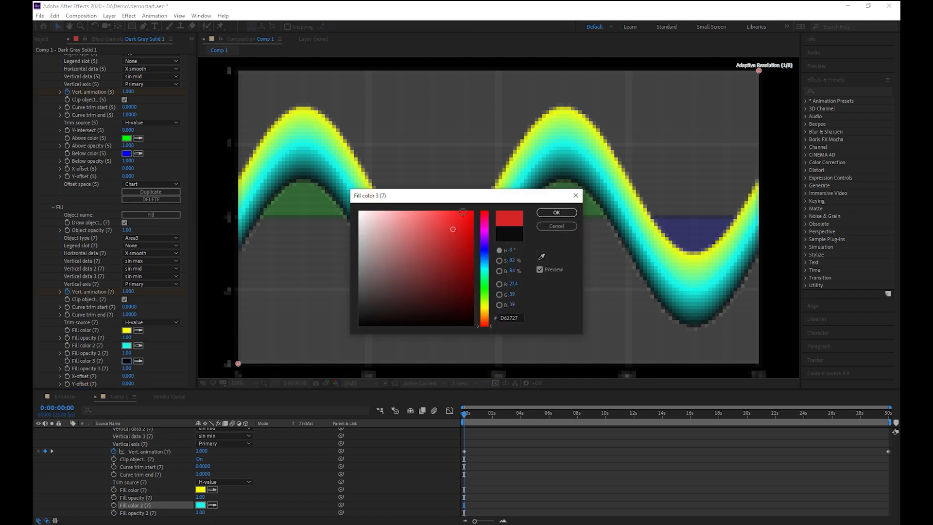
pyautogui.click(566, 216)
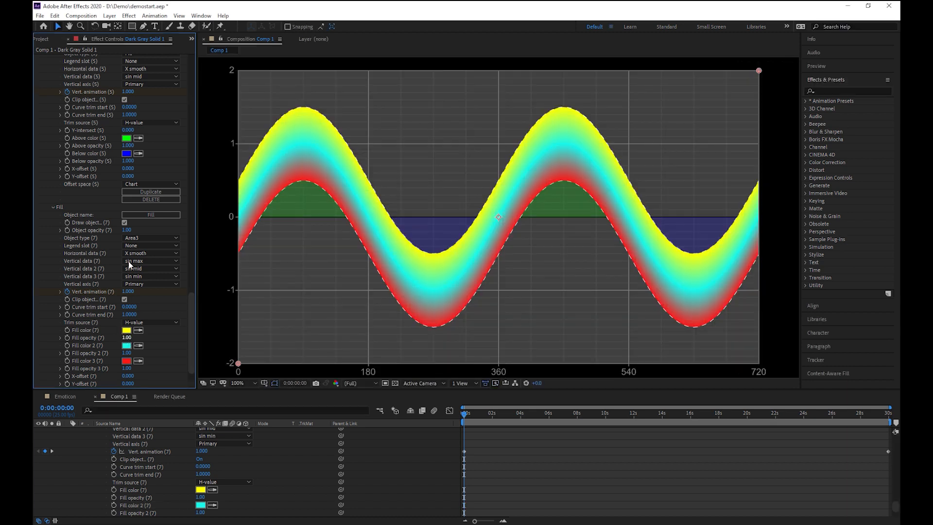
# Lower the Area3 object's overall object opacity to 0.4.
pyautogui.click(126, 230)
pyautogui.write('0.4')
pyautogui.press('Return')
# Set the Area3 object's fill opacity and fill opacity 3 to 0.5 each.
pyautogui.click(128, 337)
pyautogui.write('0.5')
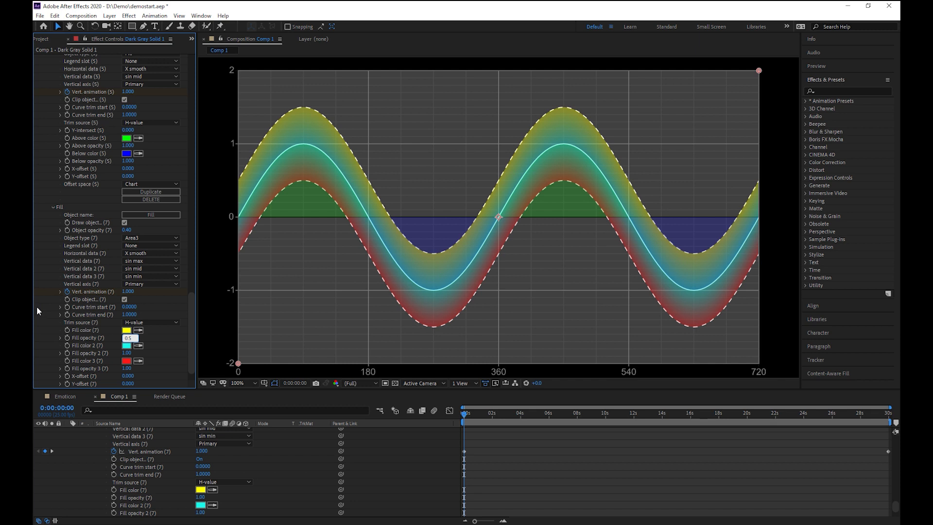
pyautogui.press('Return')
pyautogui.click(127, 369)
pyautogui.write('0.5')
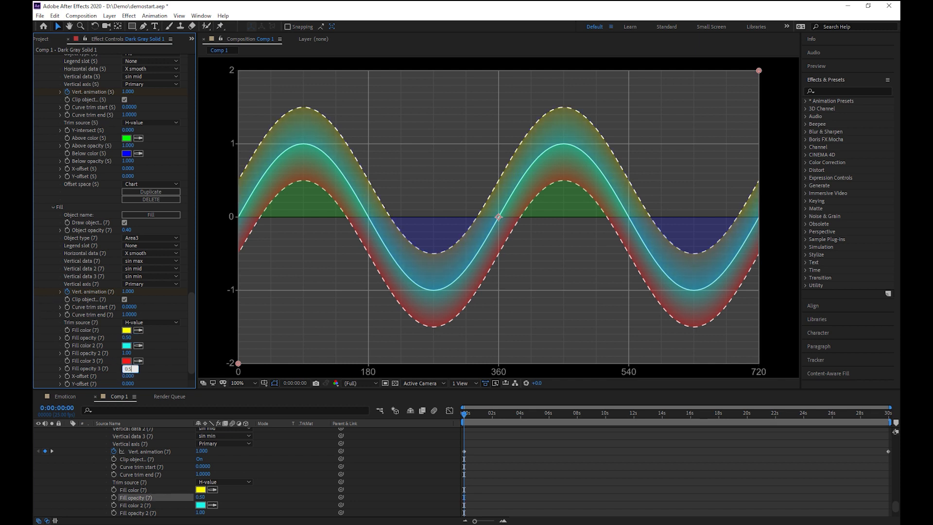
pyautogui.press('Return')
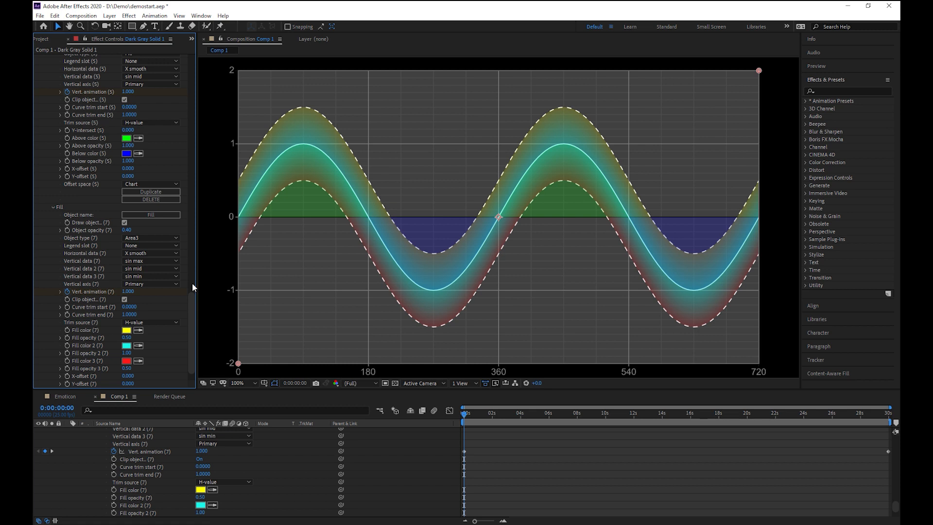
# Switch to the objectsDemo.xlsx workbook in Excel, examine the straight-line series on its sine chart, and return to After Effects.
pyautogui.hotkey('alt', 'Tab')
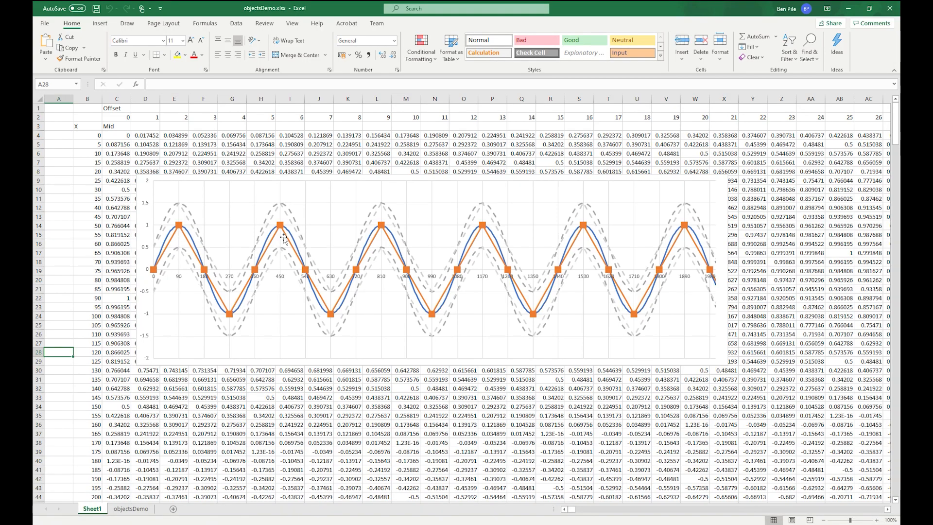
pyautogui.moveTo(345, 318)
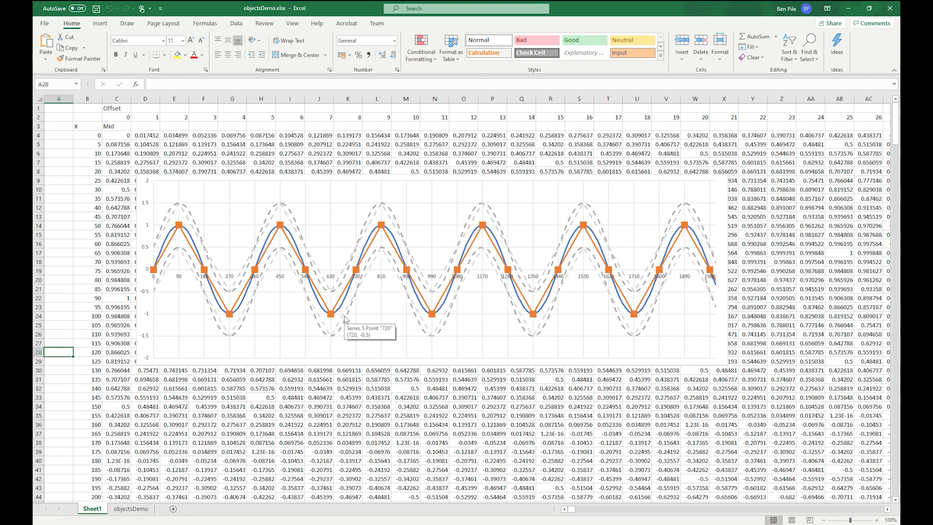
pyautogui.hotkey('alt', 'Tab')
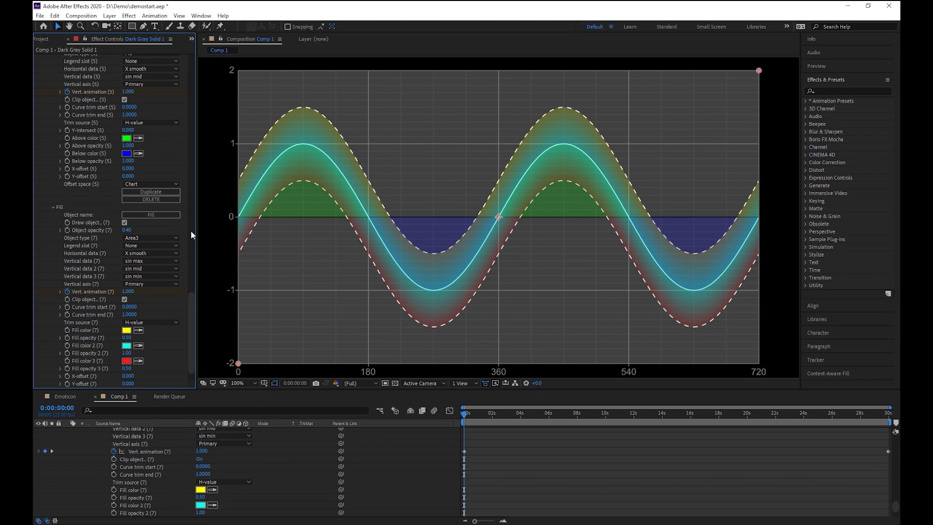
# Change the last Sin Mid curve's horizontal data to X line and its vertical data to line mid.
pyautogui.moveTo(192, 329); pyautogui.dragTo(200, 104)
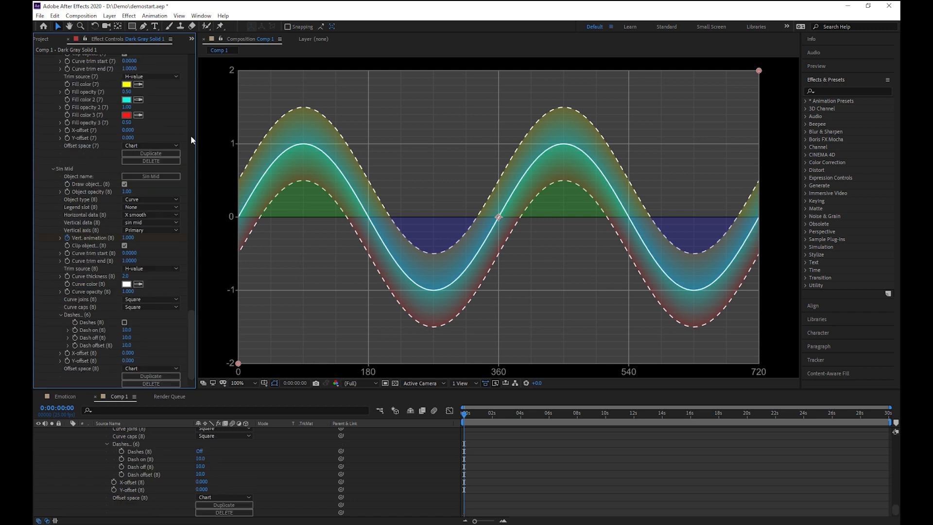
pyautogui.click(149, 222)
pyautogui.click(148, 226)
pyautogui.click(149, 214)
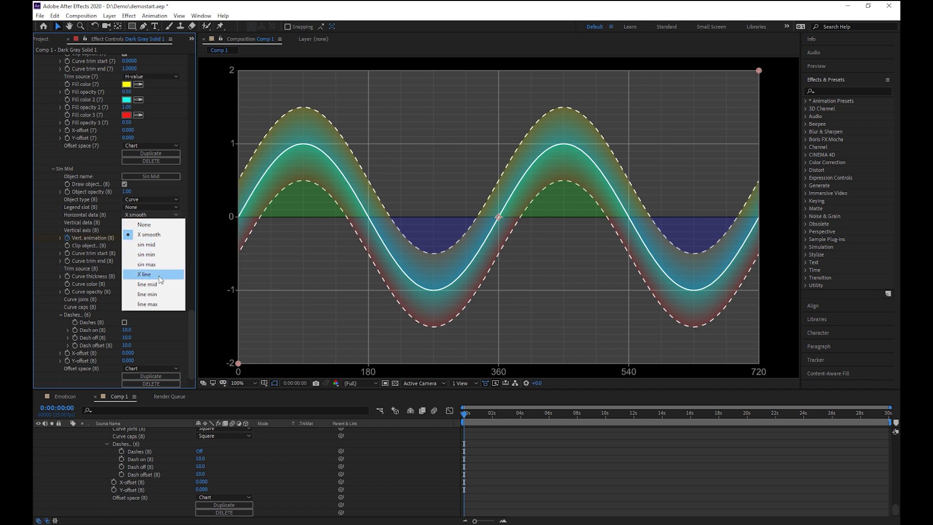
pyautogui.click(156, 232)
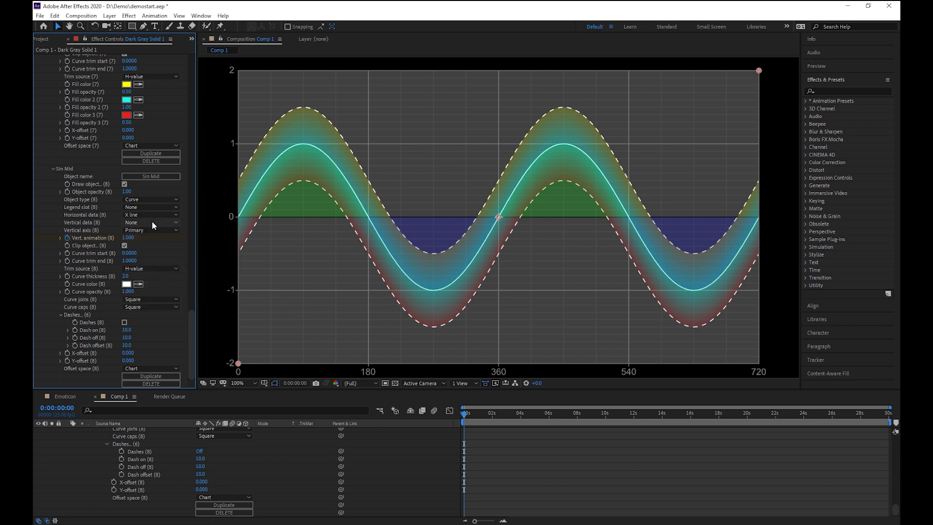
pyautogui.click(151, 221)
pyautogui.click(148, 292)
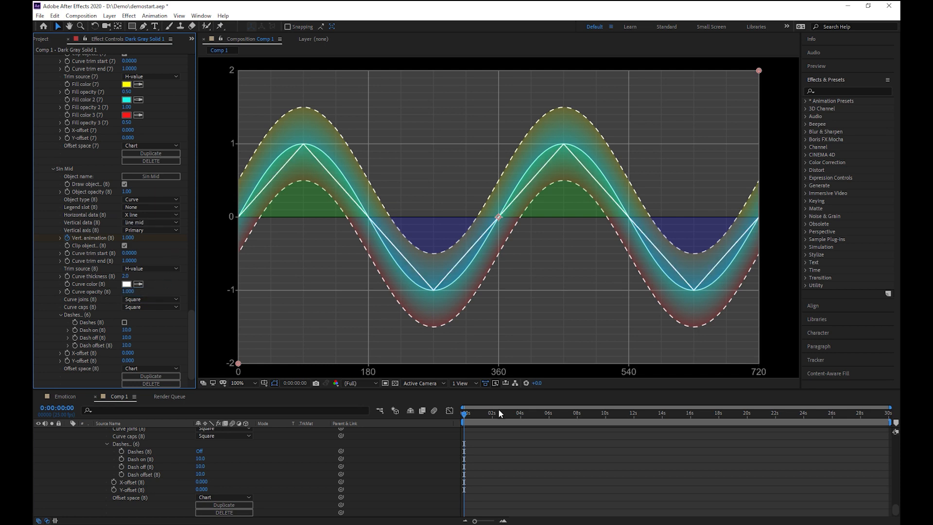
# Preview the animation of the straight-line curve and return the playhead to the start of the composition.
pyautogui.press('space')
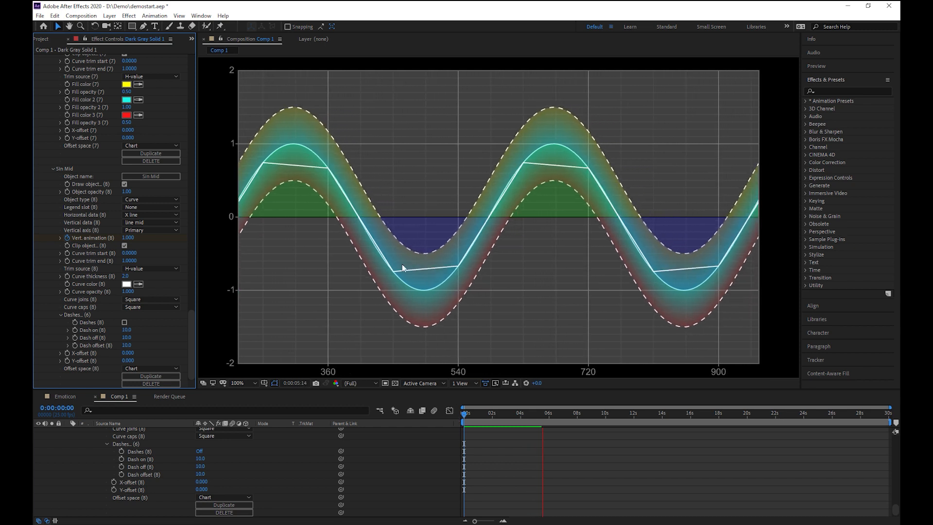
pyautogui.press('space')
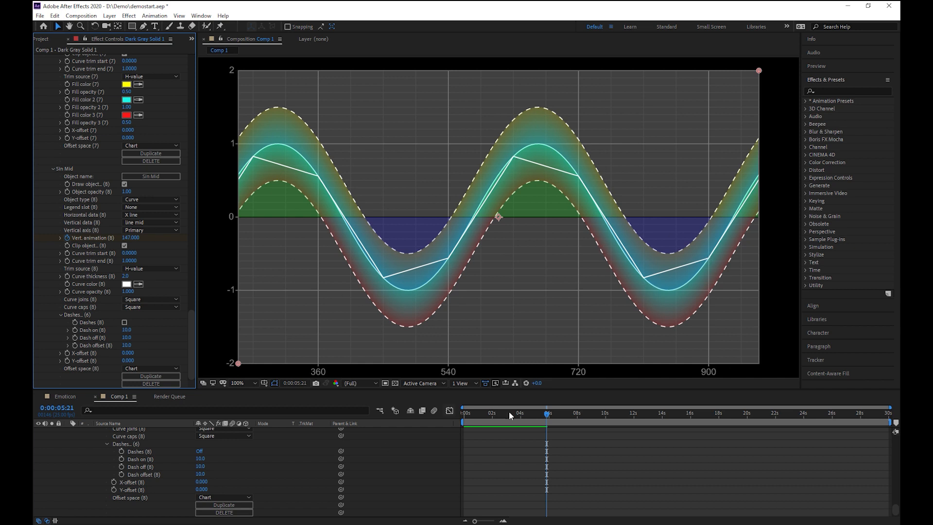
pyautogui.click(415, 418)
pyautogui.press('Home')
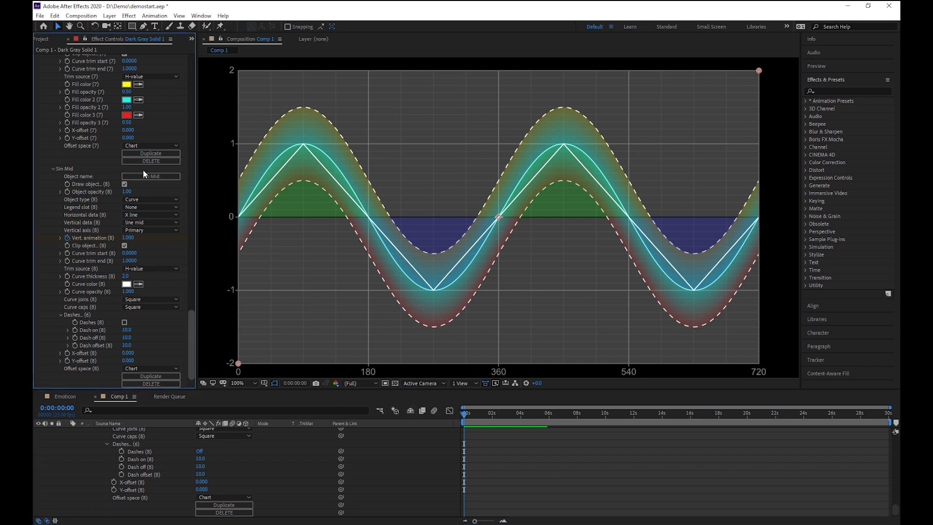
# Rename the straight-line curve object as Lin Mid.
pyautogui.click(156, 176)
pyautogui.click(462, 246)
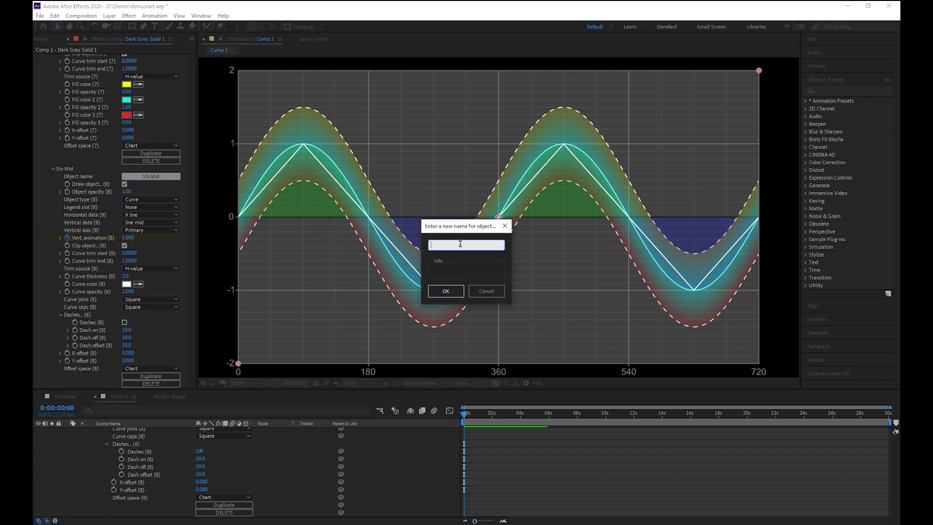
pyautogui.write('Lin Mid')
pyautogui.press('Return')
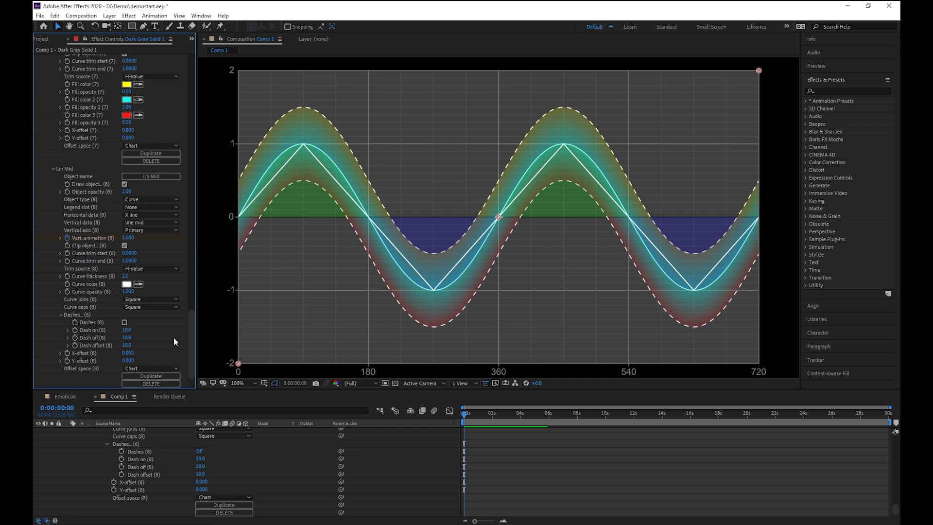
# Duplicate the Lin Mid object and change the copy's object type to Marker.
pyautogui.moveTo(193, 319); pyautogui.dragTo(191, 364)
pyautogui.click(158, 377)
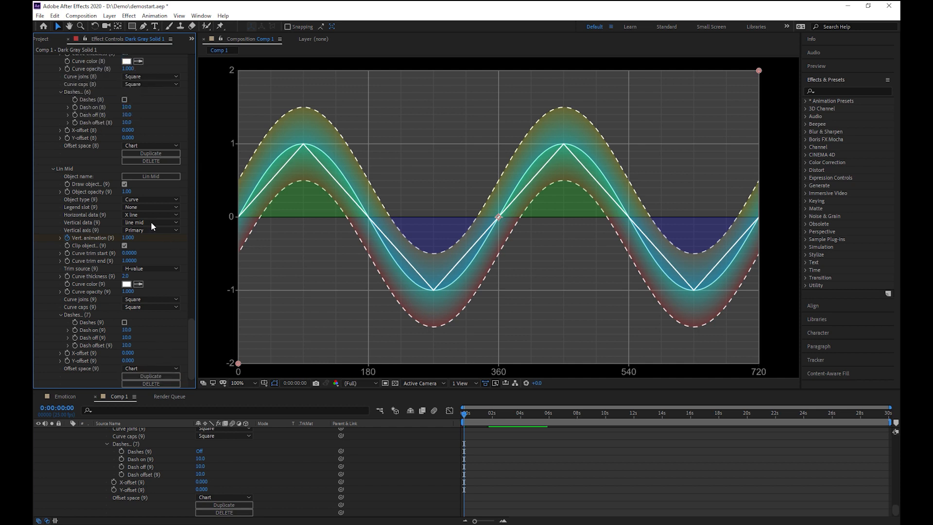
pyautogui.click(150, 200)
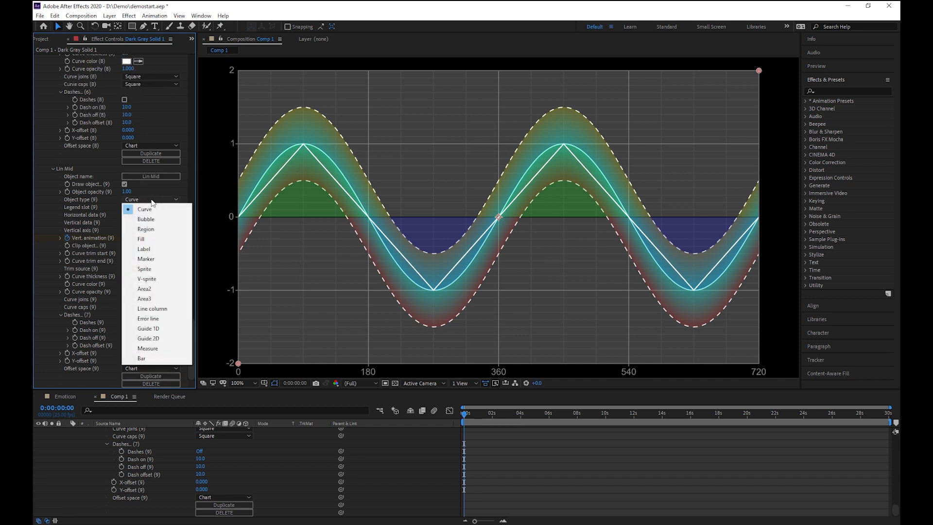
pyautogui.click(148, 262)
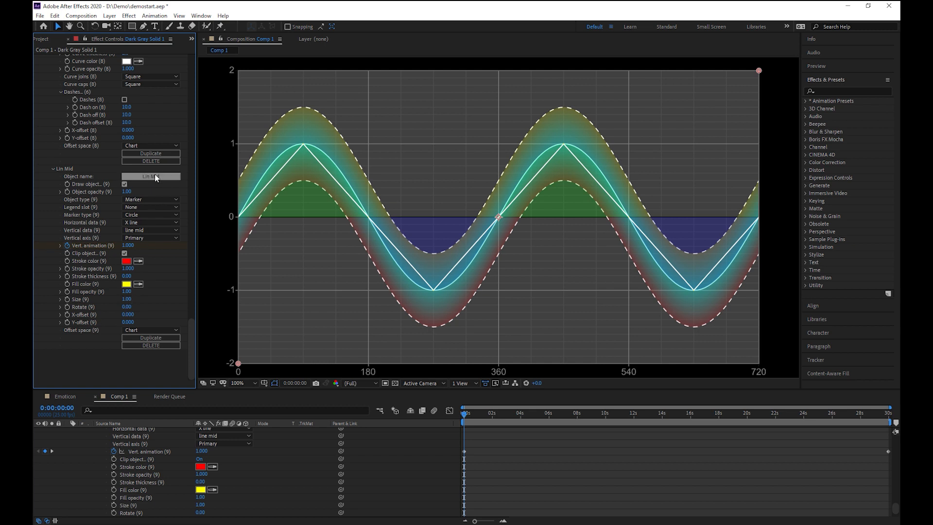
# Rename the duplicated Lin Mid object as Marker.
pyautogui.click(129, 176)
pyautogui.write('Marjker')
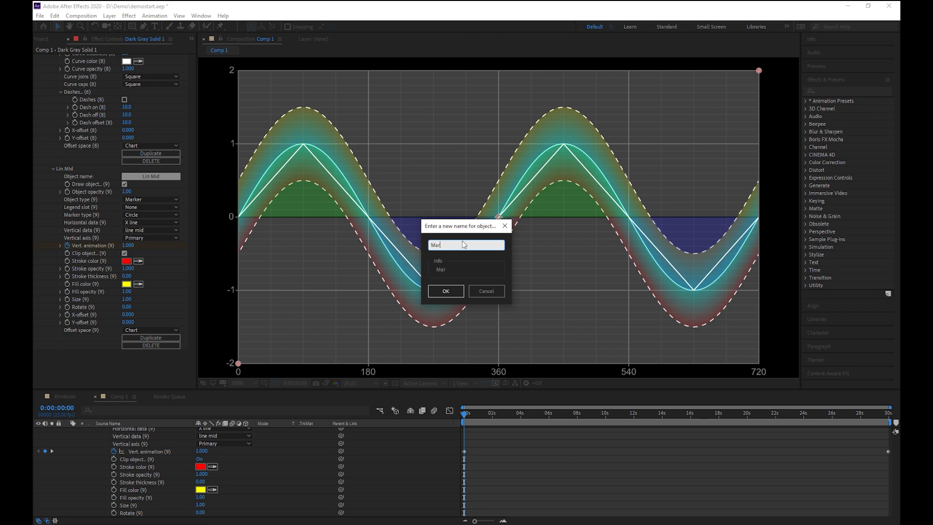
pyautogui.press('Return')
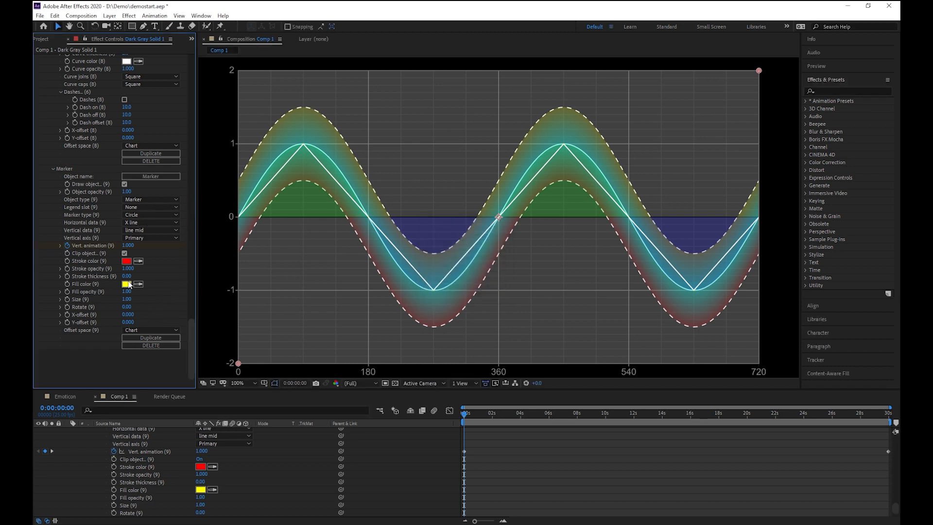
# Give the Marker object a white stroke color and a size of 20.
pyautogui.click(126, 261)
pyautogui.moveTo(413, 242); pyautogui.dragTo(253, 152)
pyautogui.click(557, 215)
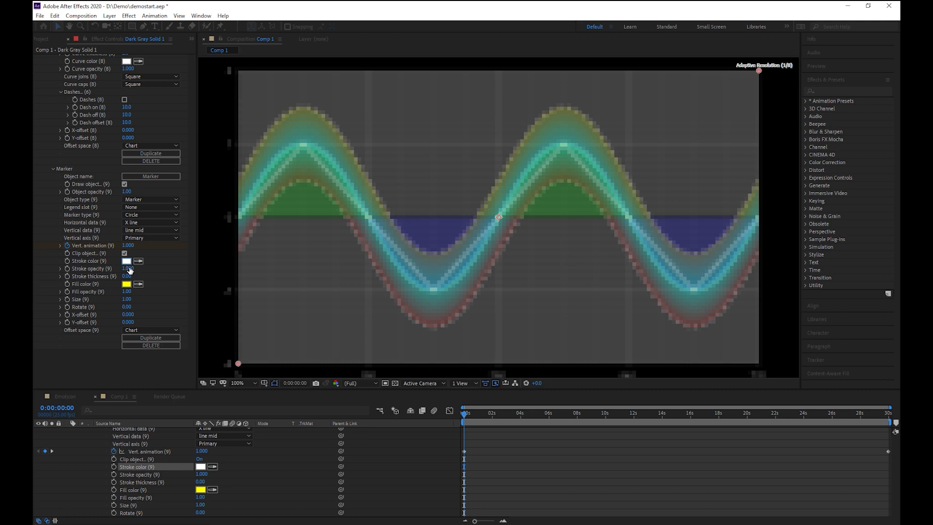
pyautogui.click(126, 299)
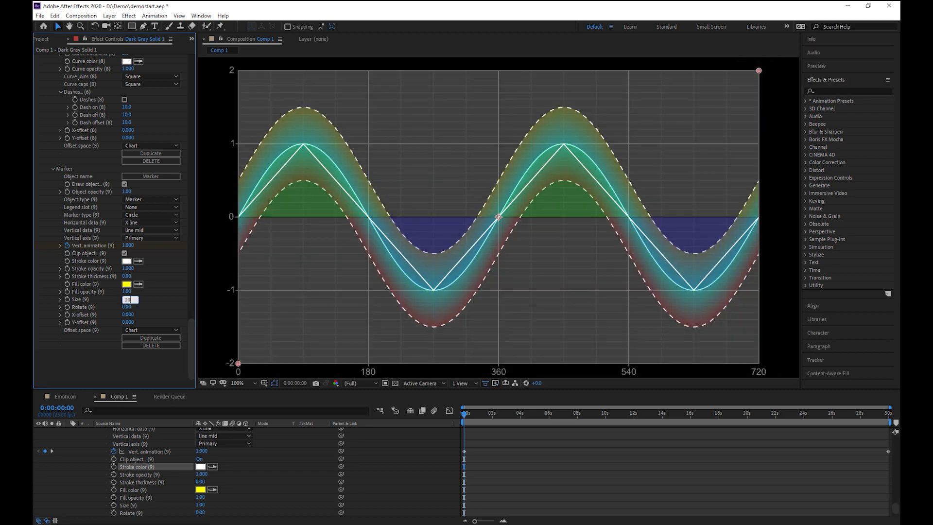
pyautogui.press('Return')
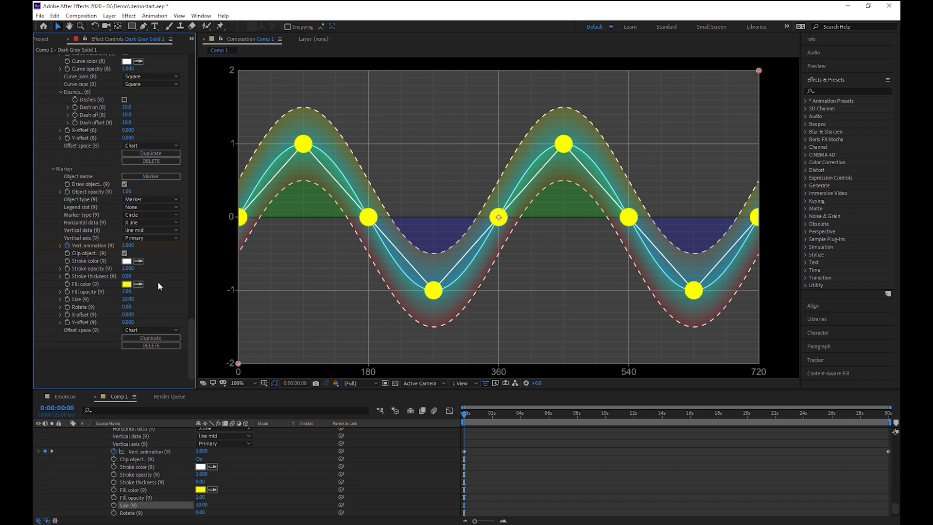
# Set the Marker object's fill color to black.
pyautogui.click(127, 285)
pyautogui.click(407, 238)
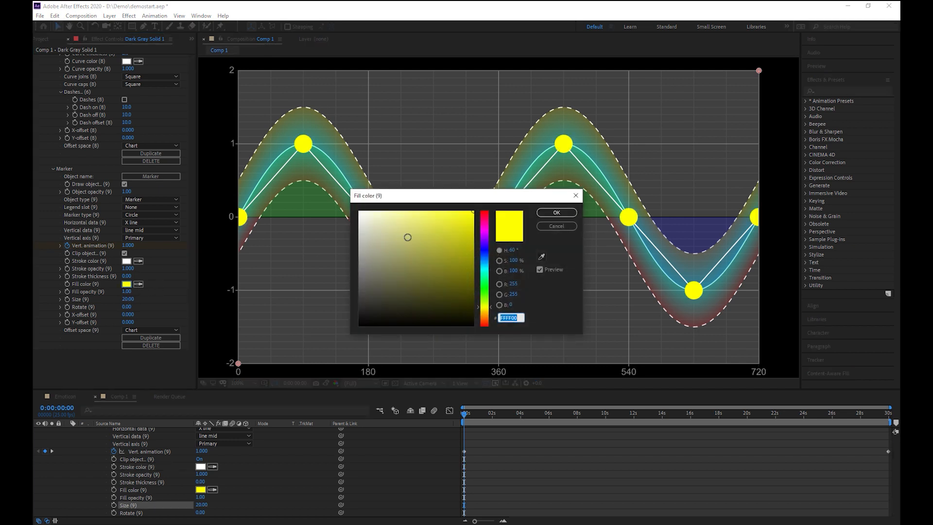
pyautogui.moveTo(407, 238); pyautogui.dragTo(253, 392)
pyautogui.click(558, 213)
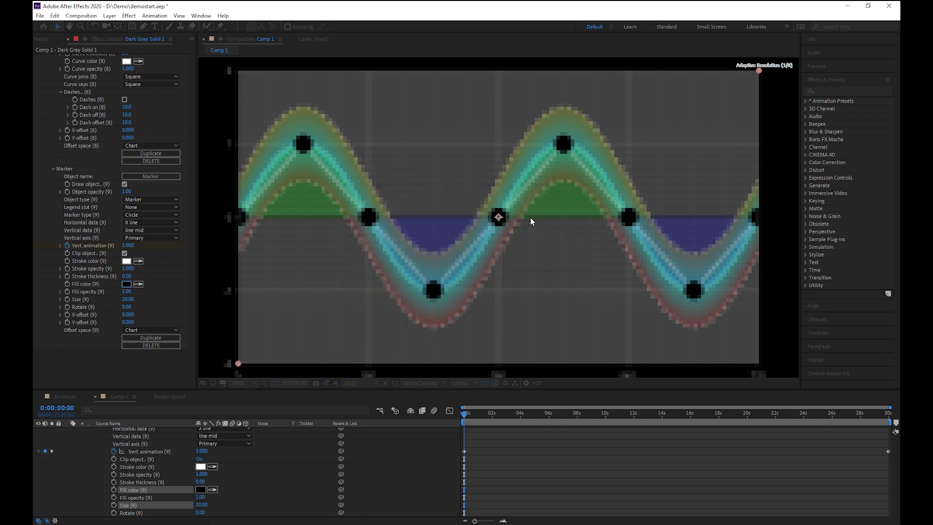
# Set the Marker object's stroke thickness to 2 and preview the chart animation.
pyautogui.click(128, 274)
pyautogui.write('2')
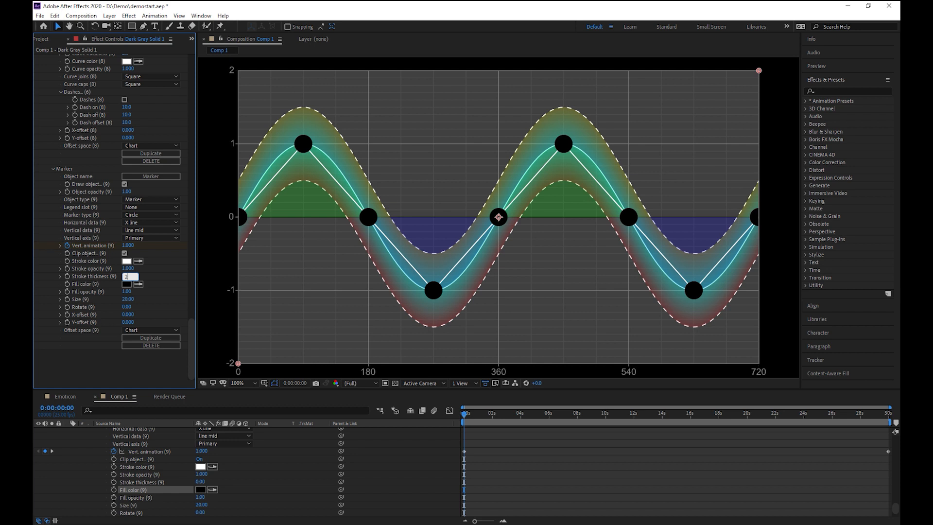
pyautogui.press('Return')
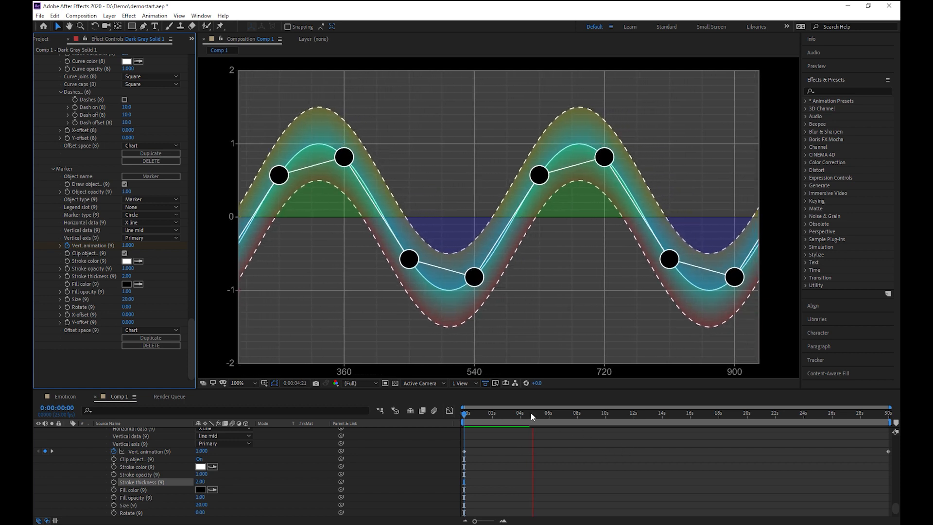
pyautogui.press('space')
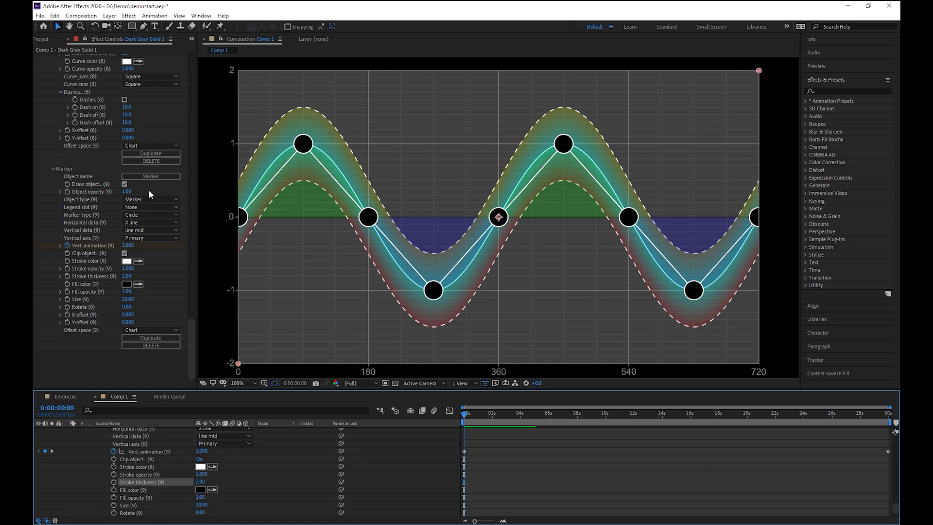
# Try the Star, Triangle and Square marker types on the Marker object and return it to Circle.
pyautogui.click(151, 214)
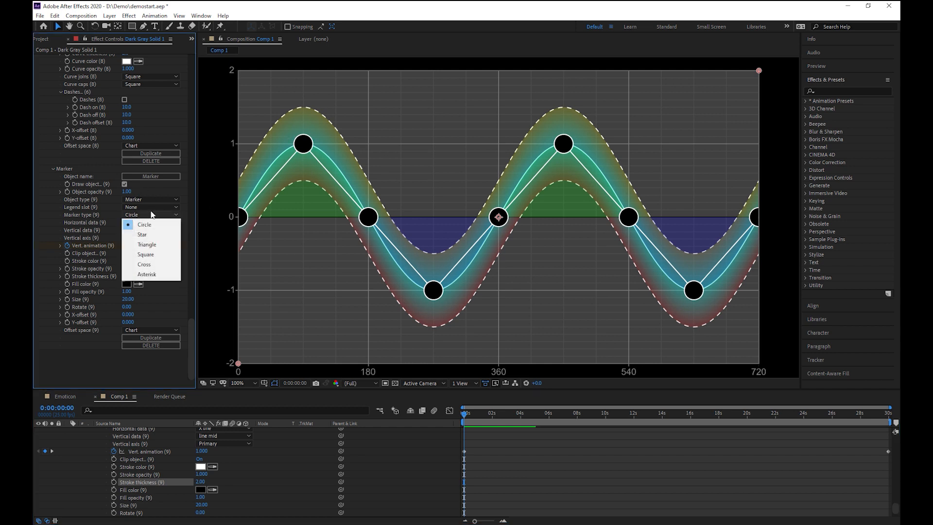
pyautogui.click(159, 234)
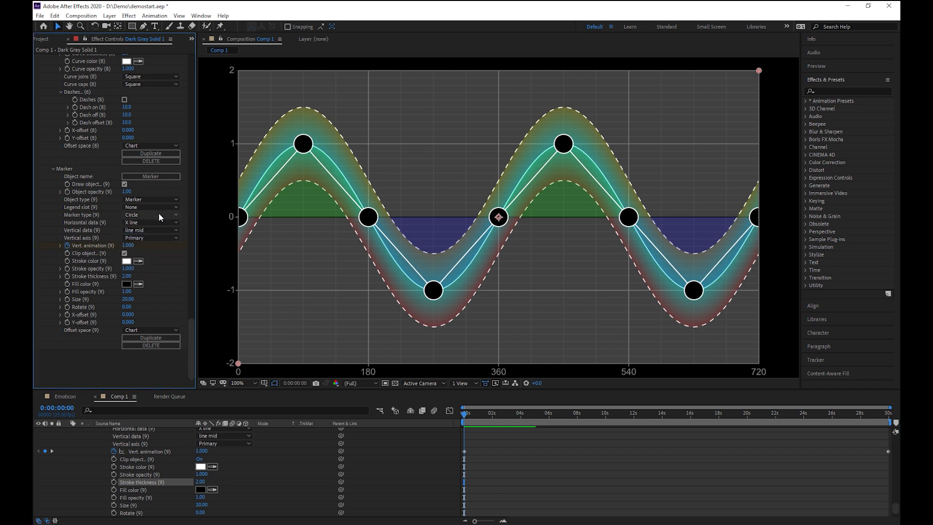
pyautogui.click(158, 212)
pyautogui.click(157, 233)
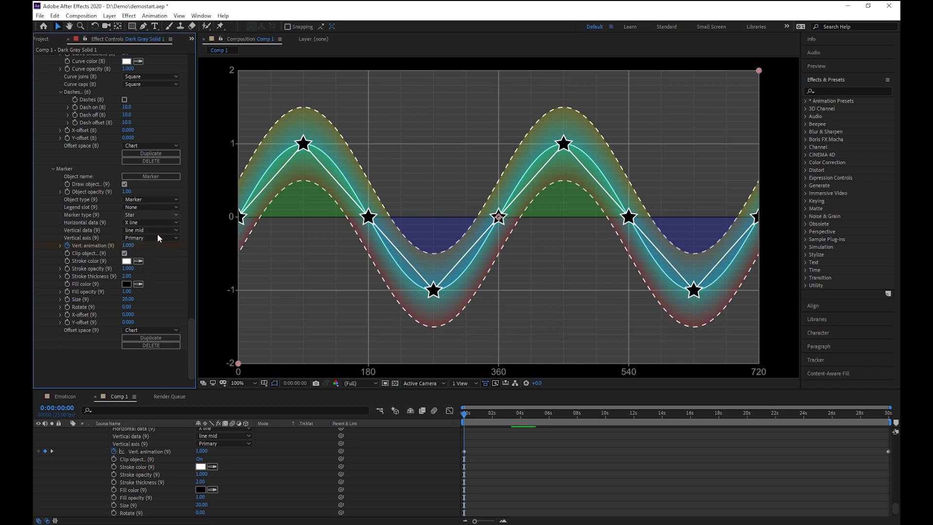
pyautogui.click(150, 213)
pyautogui.click(157, 254)
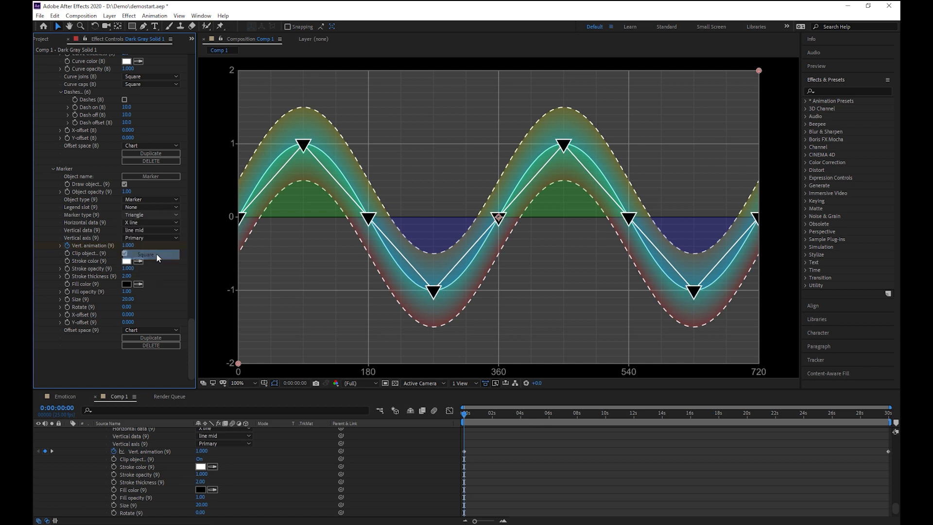
pyautogui.click(151, 214)
pyautogui.click(154, 224)
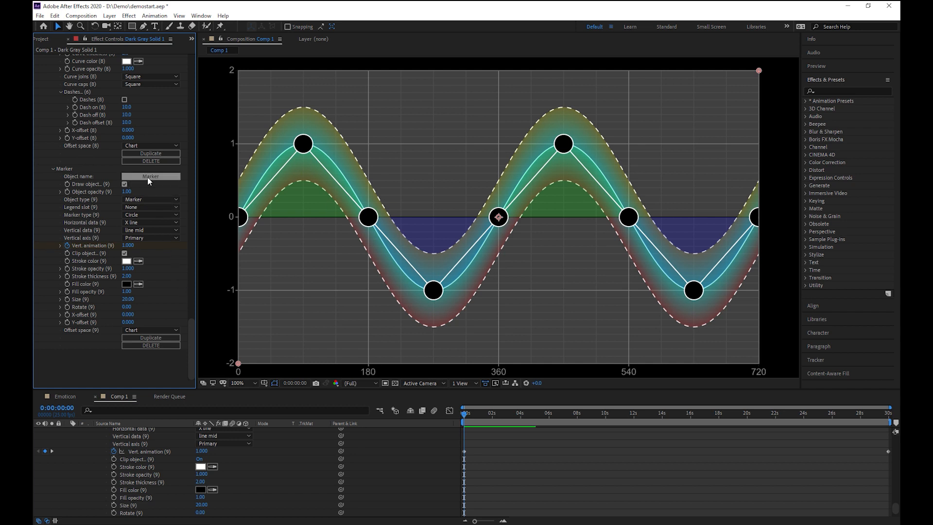
# Duplicate the Marker object, hide the original and change the copy's object type to Sprite.
pyautogui.click(136, 153)
pyautogui.scroll(-3, 132, 169)
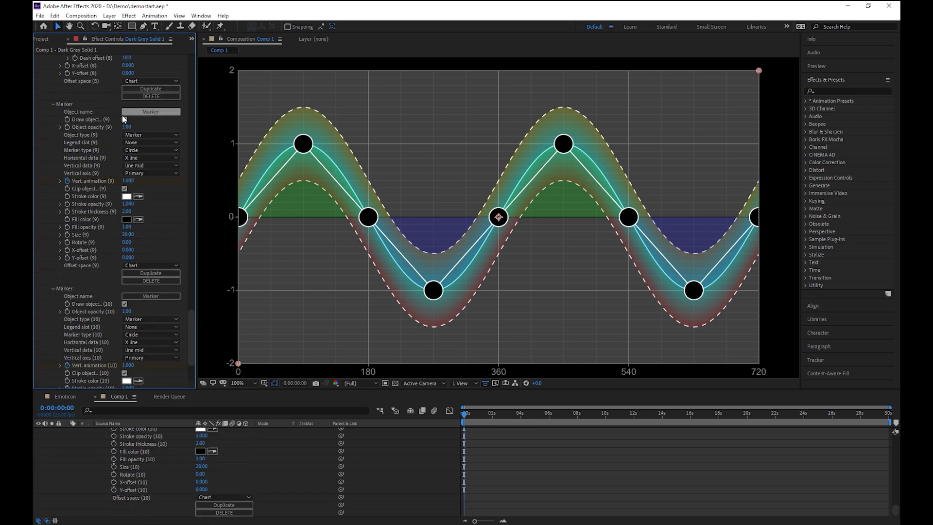
pyautogui.scroll(-3, 151, 182)
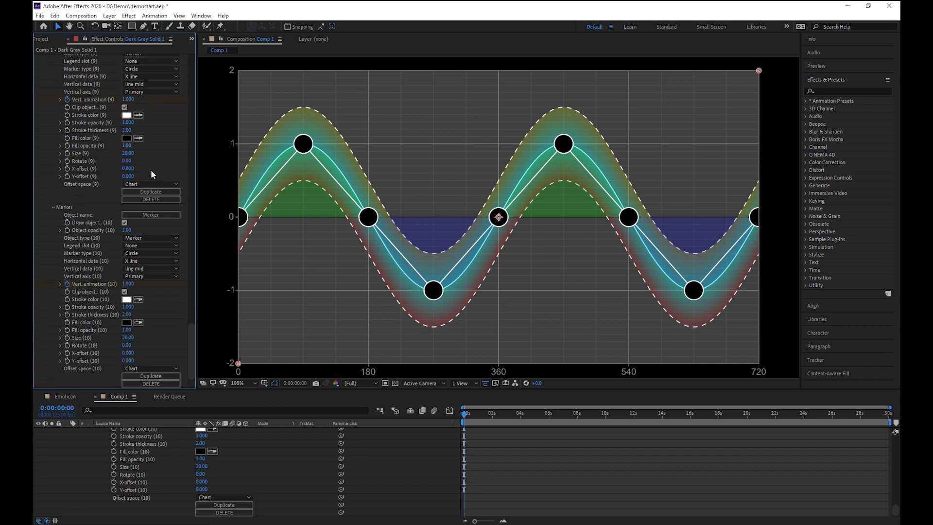
pyautogui.click(160, 238)
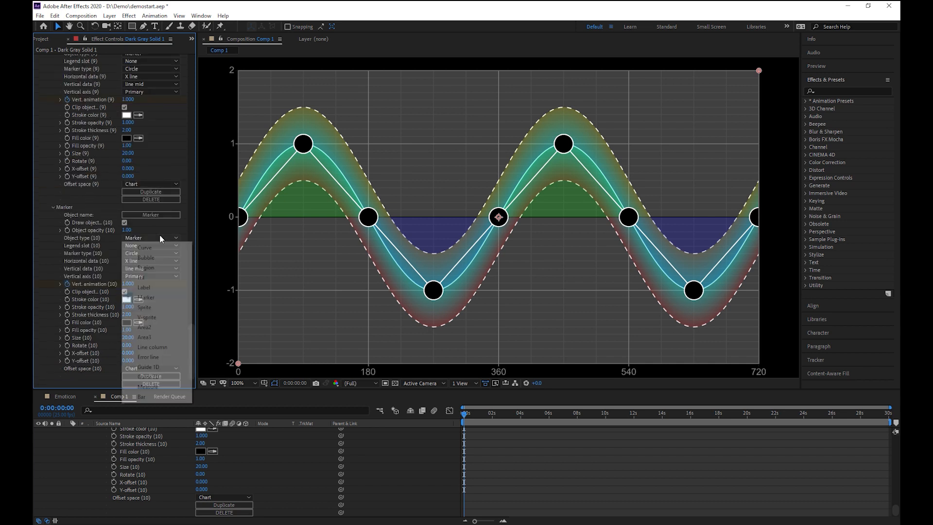
pyautogui.click(166, 307)
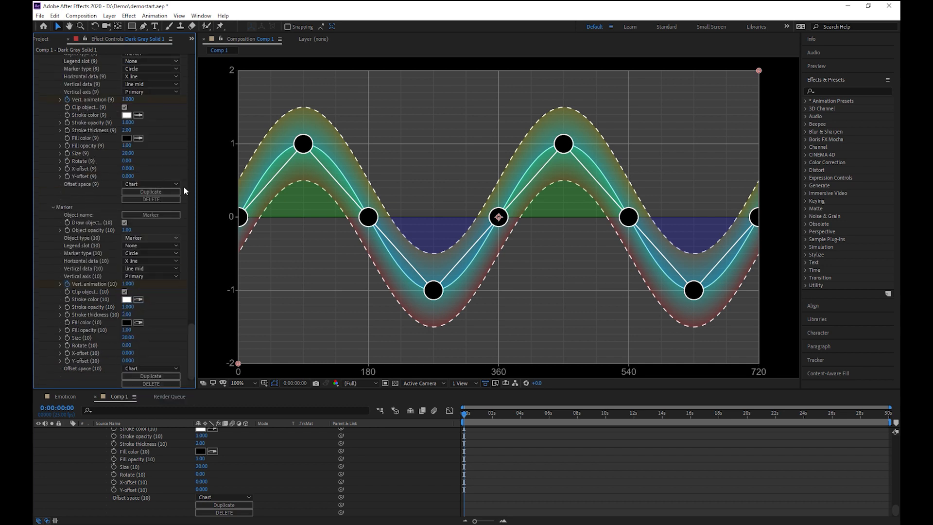
# Rename the duplicated Marker object as Sprite.
pyautogui.click(153, 212)
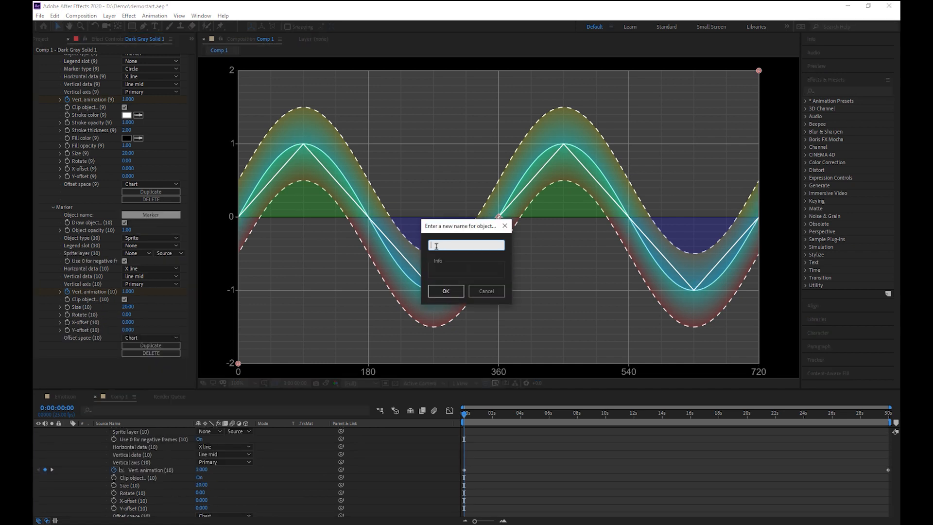
pyautogui.write('Sprite')
pyautogui.press('Return')
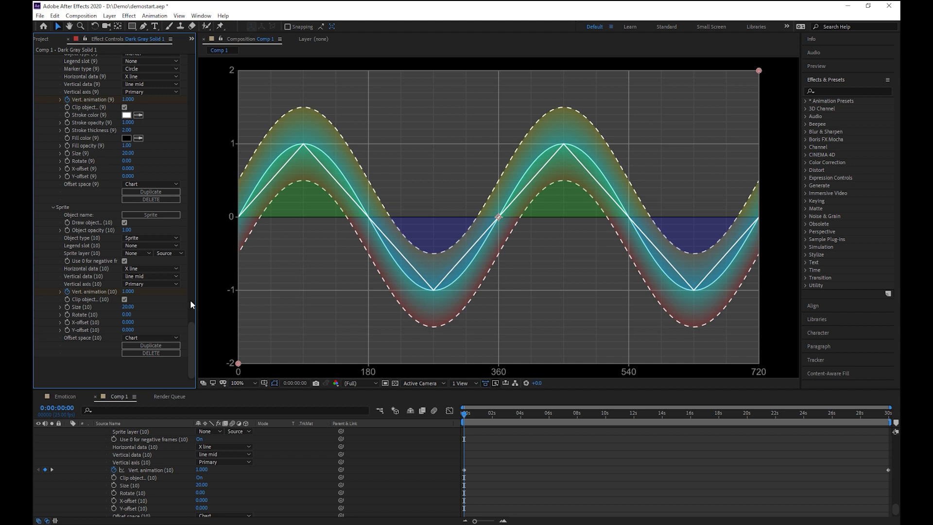
# Add 1024px-SNice.svg.png from the project to Comp 1 beneath the Dark Gray Solid 1 layer.
pyautogui.scroll(10, 139, 451)
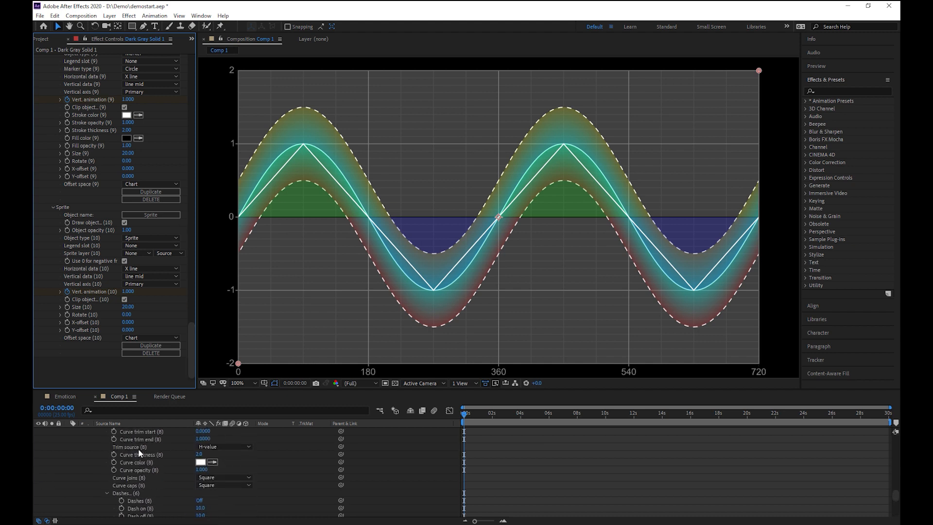
pyautogui.moveTo(895, 489); pyautogui.dragTo(894, 440)
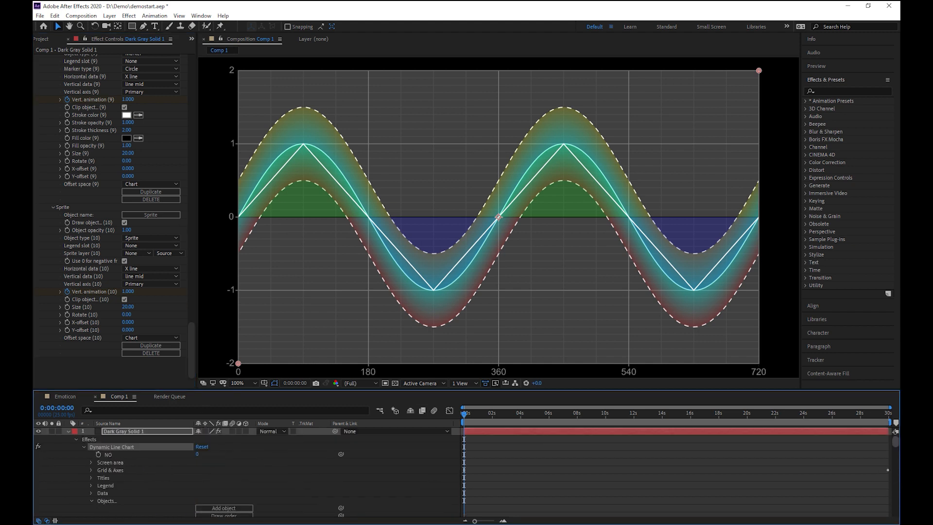
pyautogui.click(67, 431)
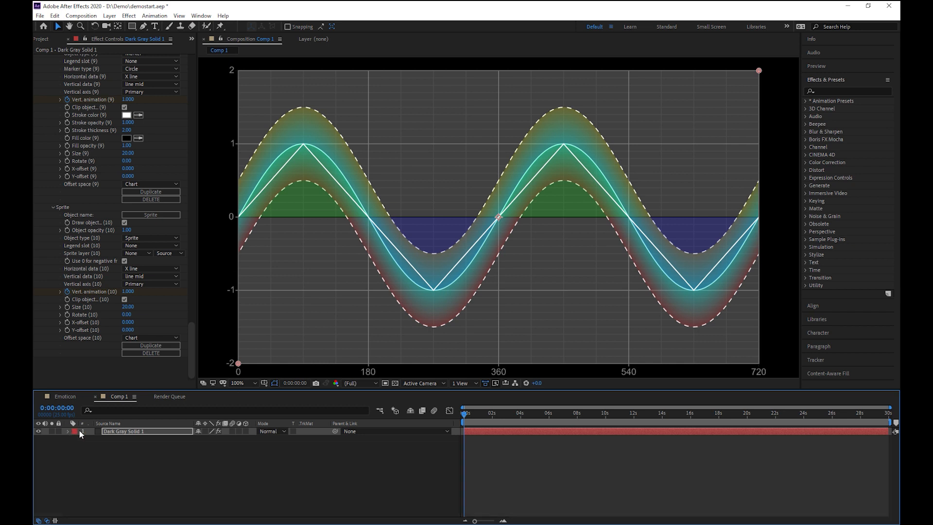
pyautogui.click(44, 39)
pyautogui.moveTo(104, 121); pyautogui.dragTo(127, 435)
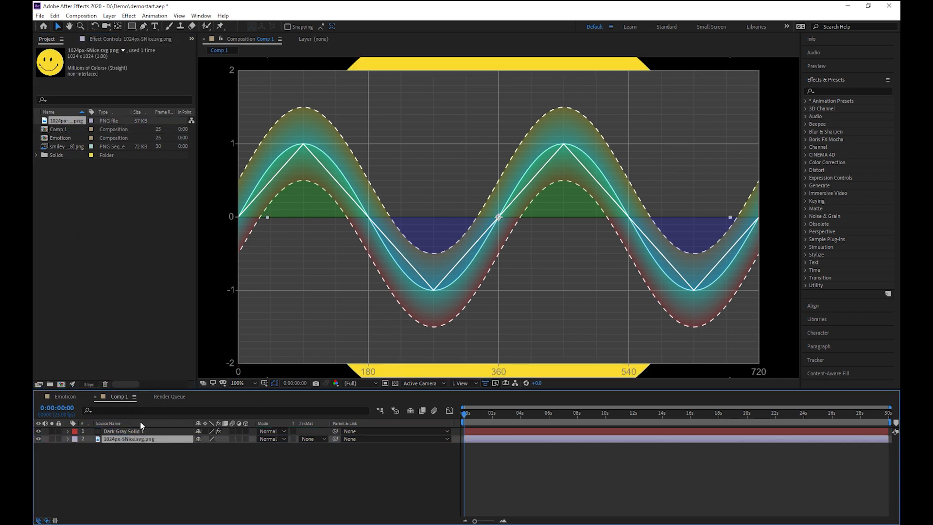
# Inspect the smiley image in its layer view, return to the Comp 1 view and hide the image layer.
pyautogui.doubleClick(107, 443)
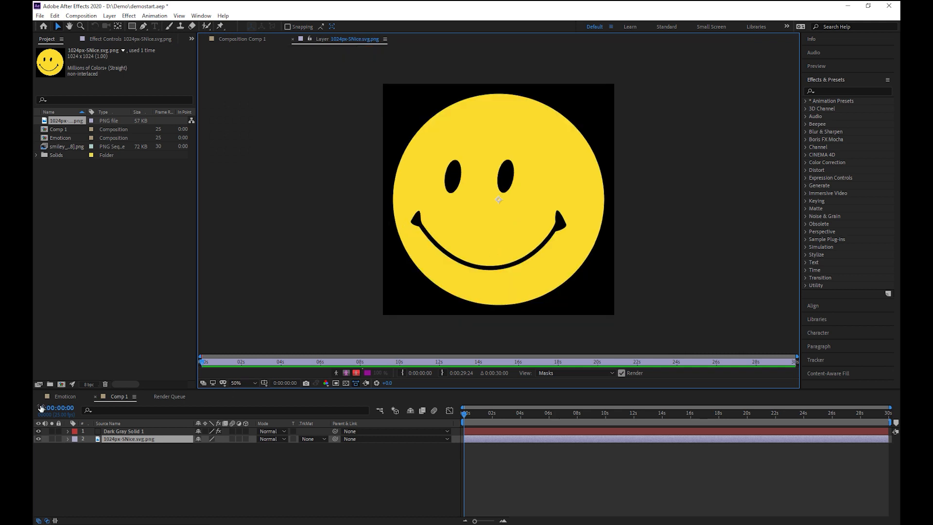
pyautogui.click(119, 433)
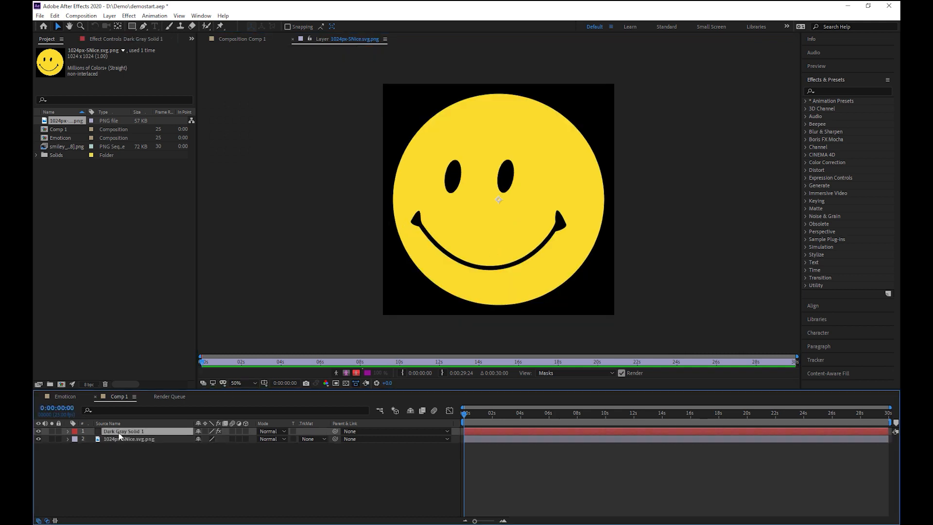
pyautogui.click(103, 40)
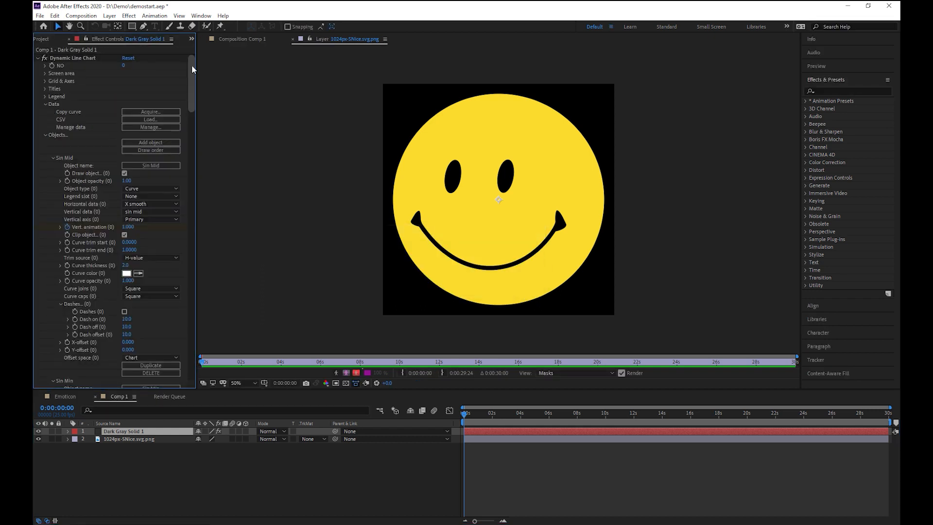
pyautogui.moveTo(191, 66); pyautogui.dragTo(165, 374)
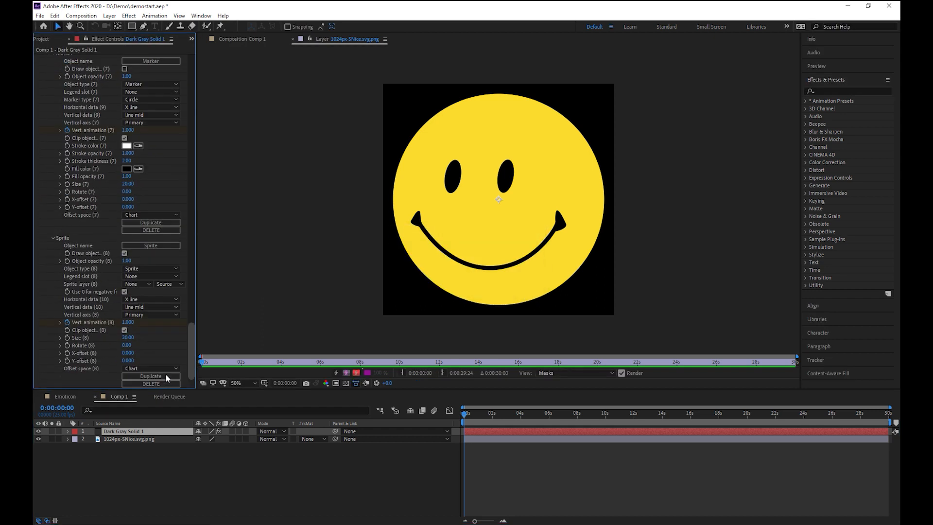
pyautogui.click(229, 39)
pyautogui.click(38, 439)
pyautogui.click(39, 439)
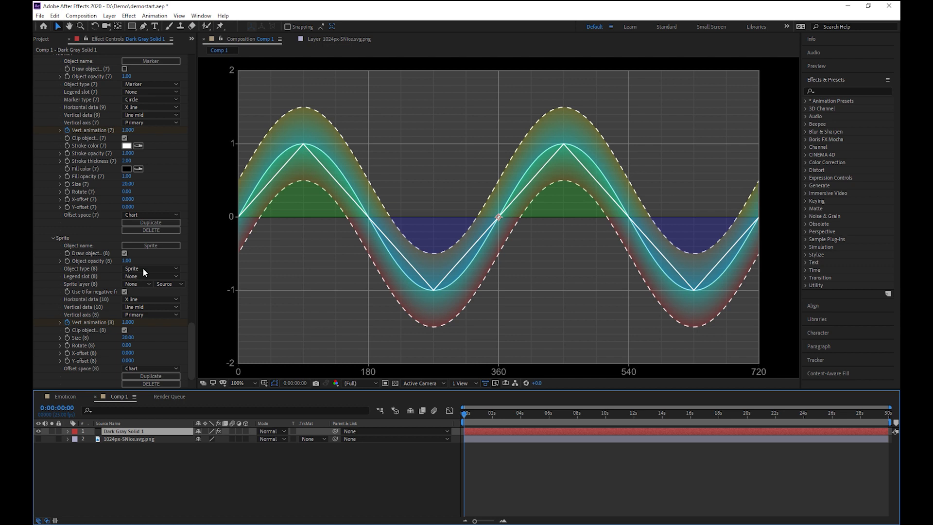
# Set the Sprite object's sprite layer to 1024px-SNice.svg.png with a size of 40 and preview the animation.
pyautogui.click(140, 285)
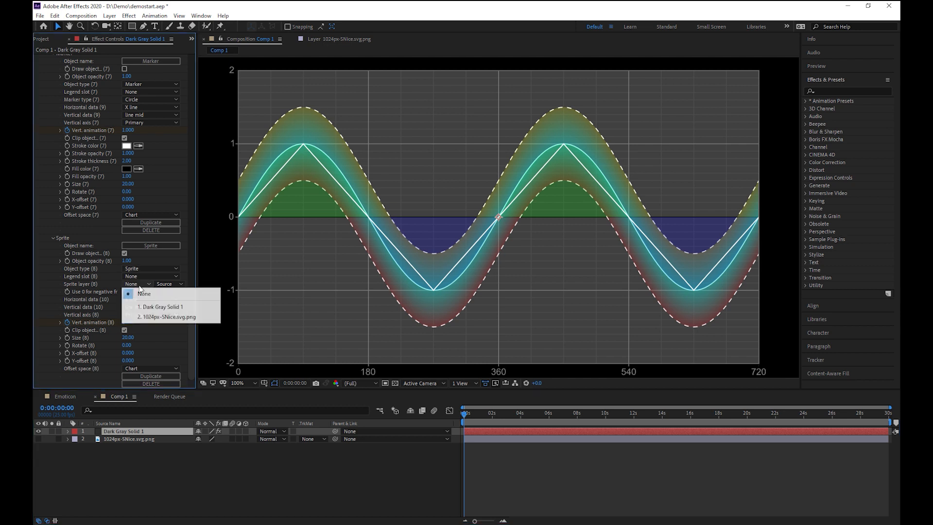
pyautogui.click(151, 317)
pyautogui.click(132, 338)
pyautogui.write('40')
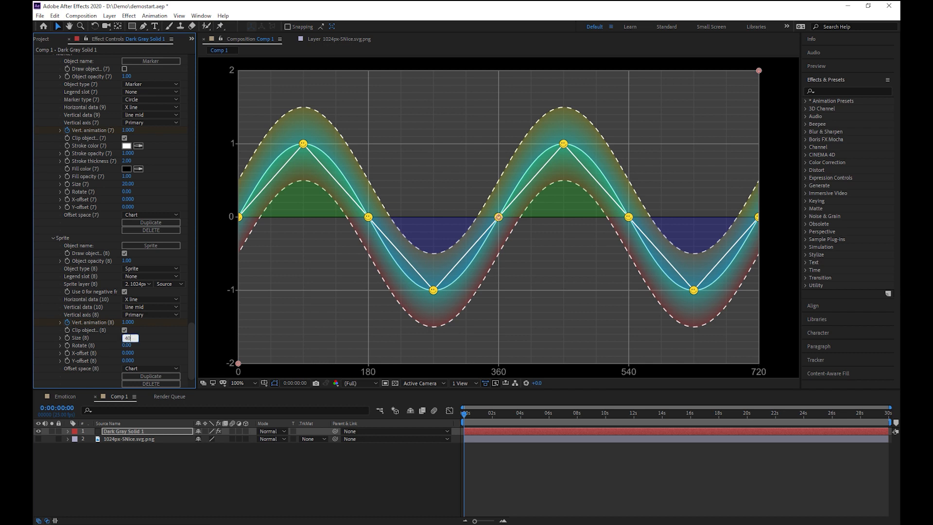
pyautogui.press('Return')
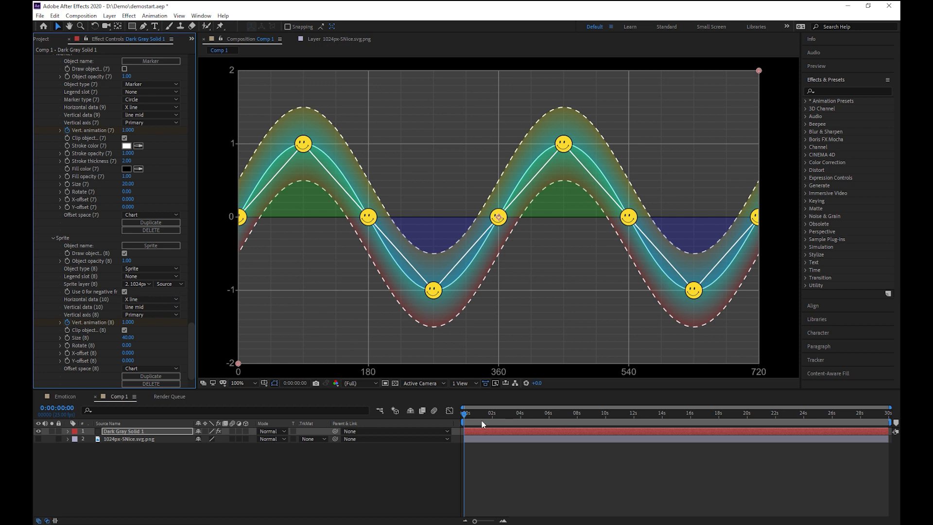
pyautogui.press('space')
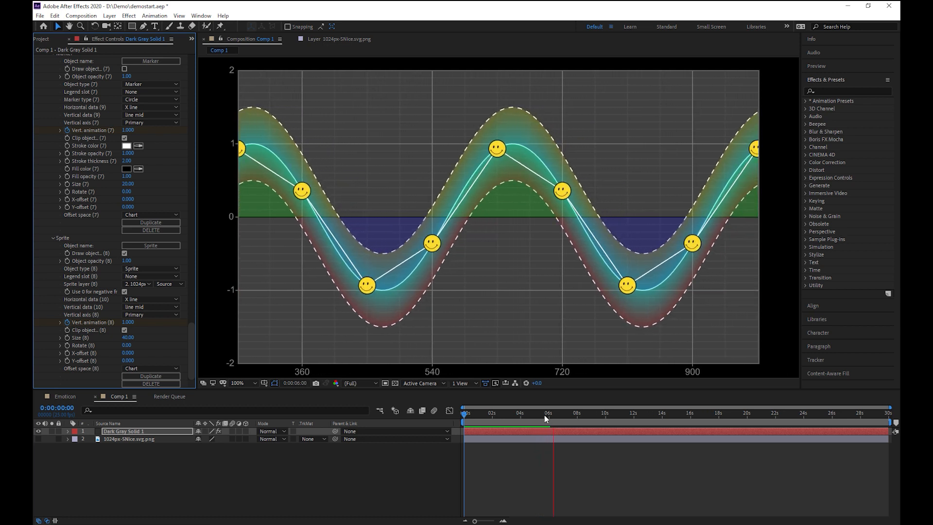
pyautogui.moveTo(549, 416); pyautogui.dragTo(452, 416)
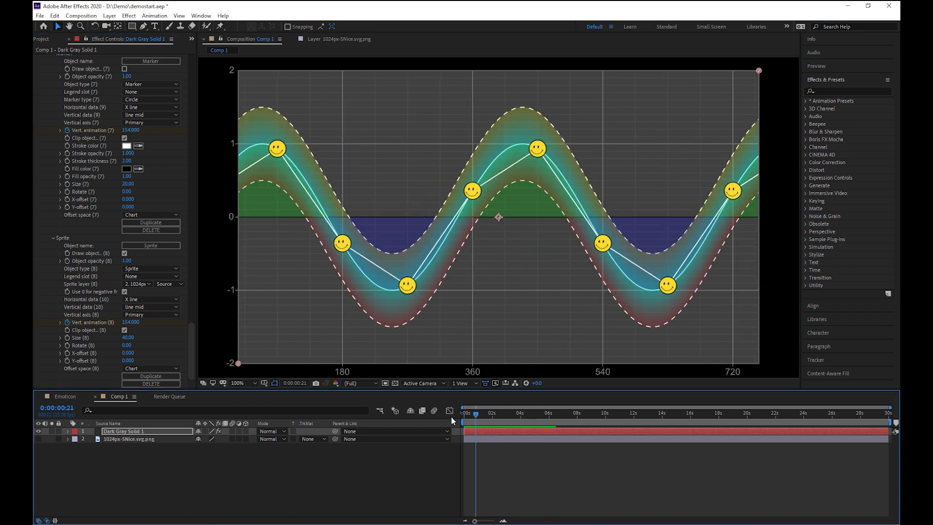
# Change the Sprite object's object type to V-sprite.
pyautogui.click(144, 268)
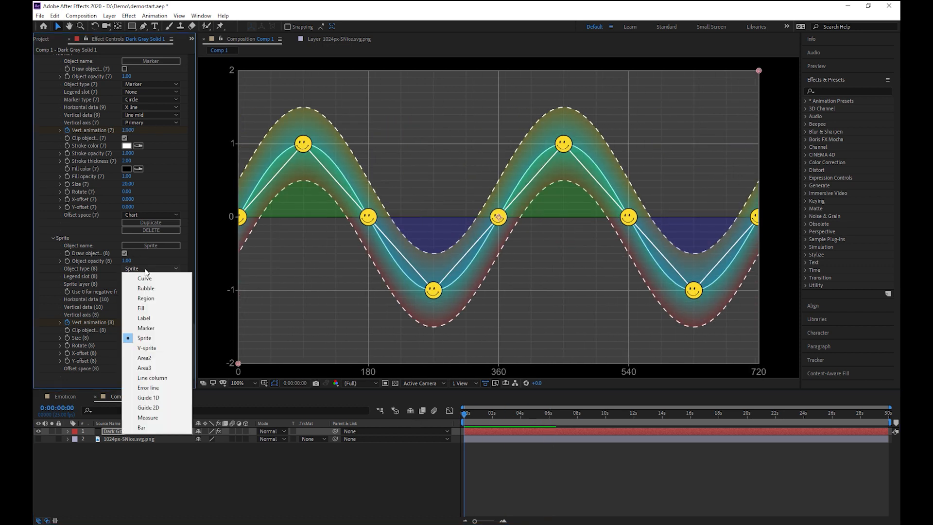
pyautogui.click(166, 348)
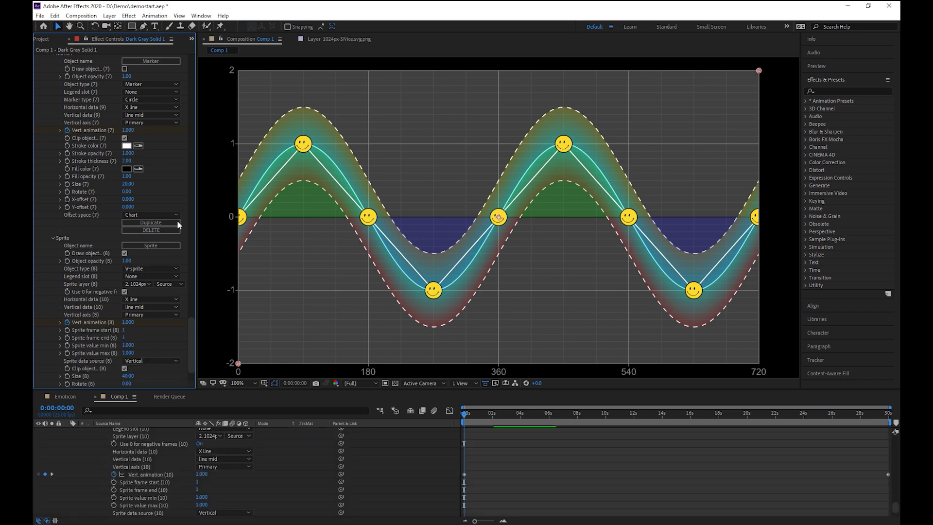
# Open the Emoticon composition and examine how its smiley face changes from frame to frame, returning to the first frame.
pyautogui.click(41, 40)
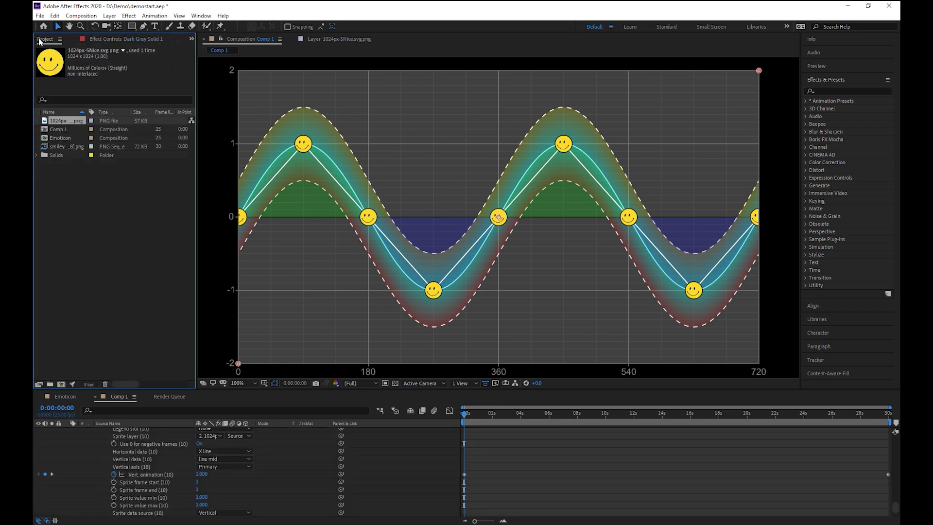
pyautogui.doubleClick(67, 139)
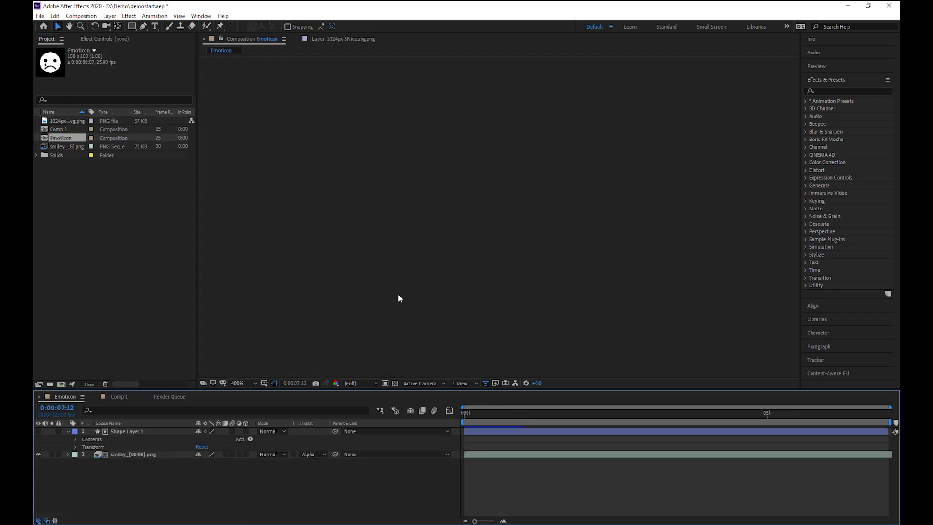
pyautogui.click(485, 413)
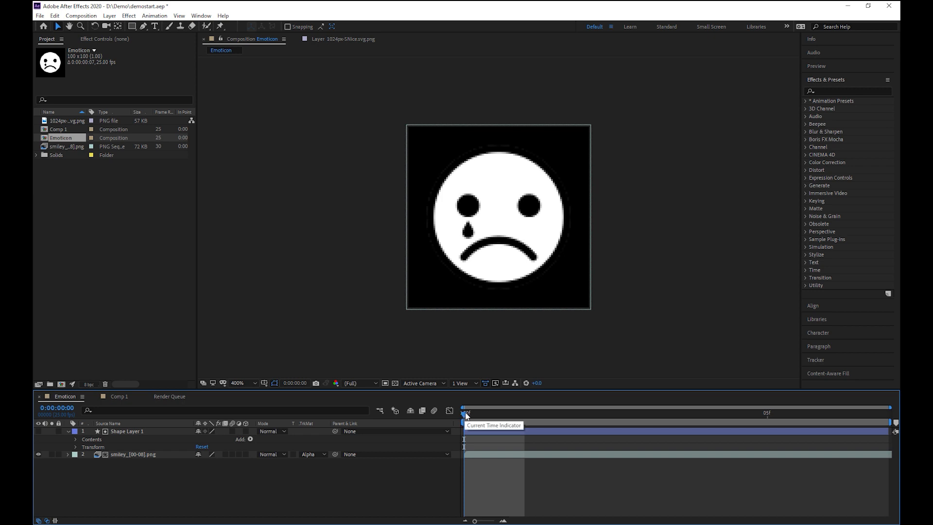
pyautogui.moveTo(466, 414); pyautogui.dragTo(815, 402)
pyautogui.click(479, 412)
pyautogui.press('space')
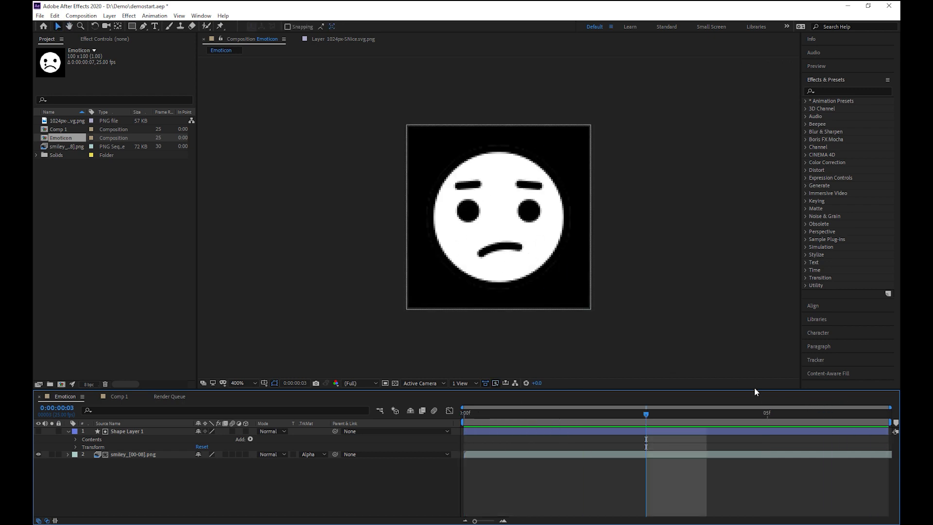
pyautogui.click(527, 414)
pyautogui.moveTo(566, 416); pyautogui.dragTo(899, 418)
pyautogui.moveTo(828, 415); pyautogui.dragTo(408, 416)
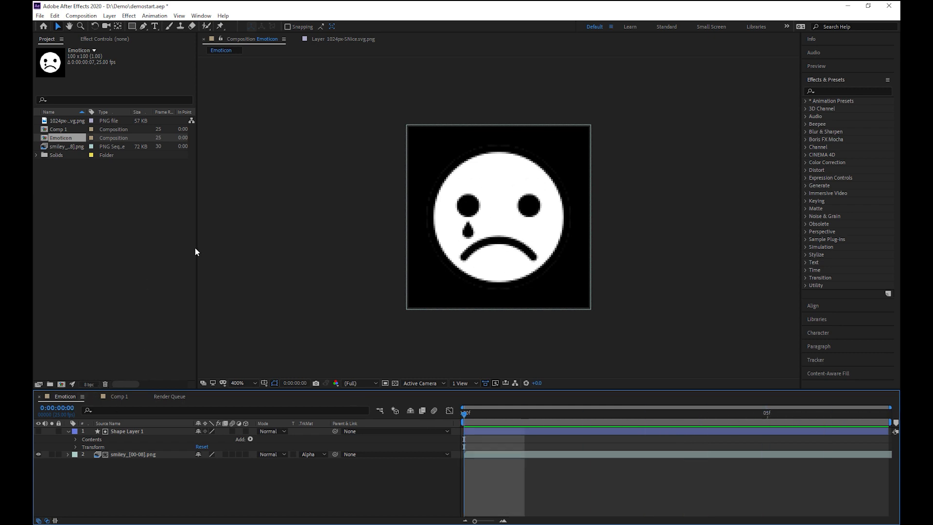
# Return to Comp 1, collapse the chart layer, add the Emoticon composition below the other layers and hide it.
pyautogui.click(121, 396)
pyautogui.scroll(5, 91, 463)
pyautogui.moveTo(895, 492); pyautogui.dragTo(886, 432)
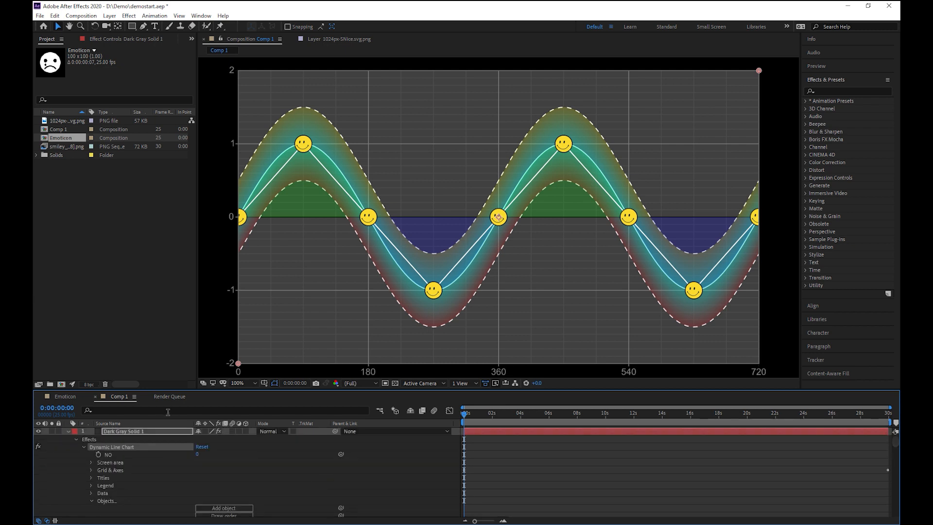
pyautogui.click(68, 432)
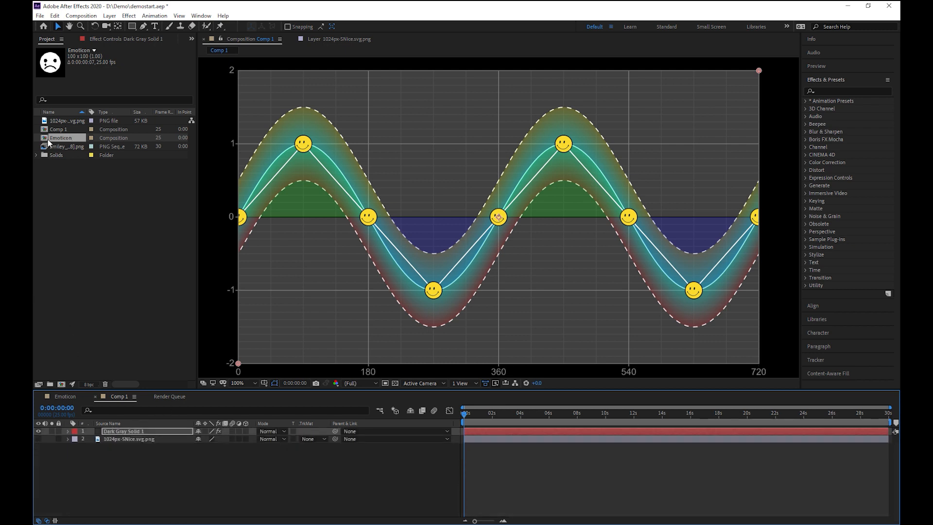
pyautogui.moveTo(49, 142); pyautogui.dragTo(58, 457)
pyautogui.click(39, 447)
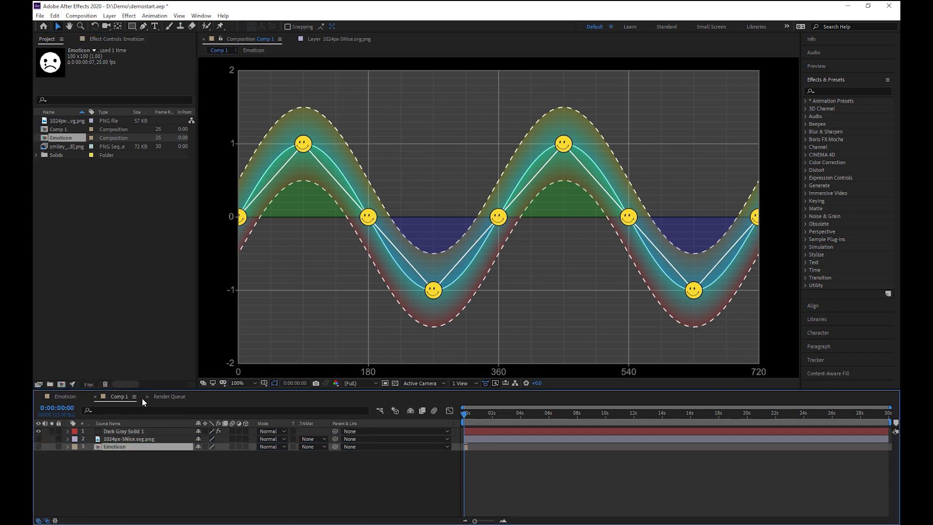
# Set the sprite layer of the chart's Sprite object to 3. Emoticon.
pyautogui.click(116, 431)
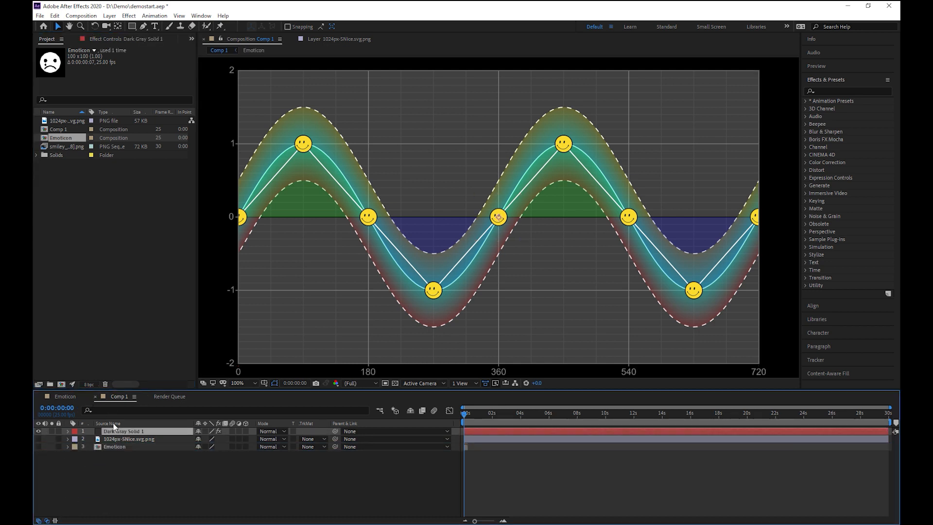
pyautogui.click(107, 38)
pyautogui.moveTo(194, 69); pyautogui.dragTo(183, 394)
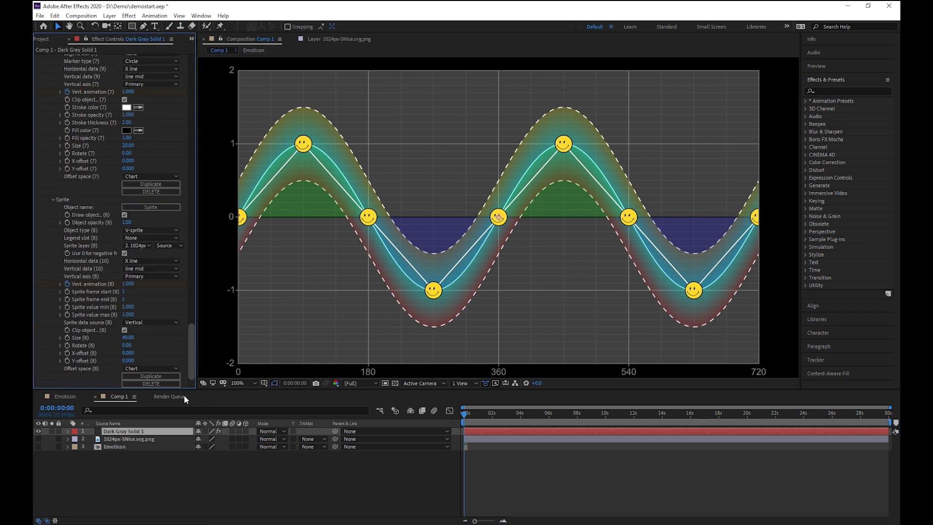
pyautogui.click(135, 245)
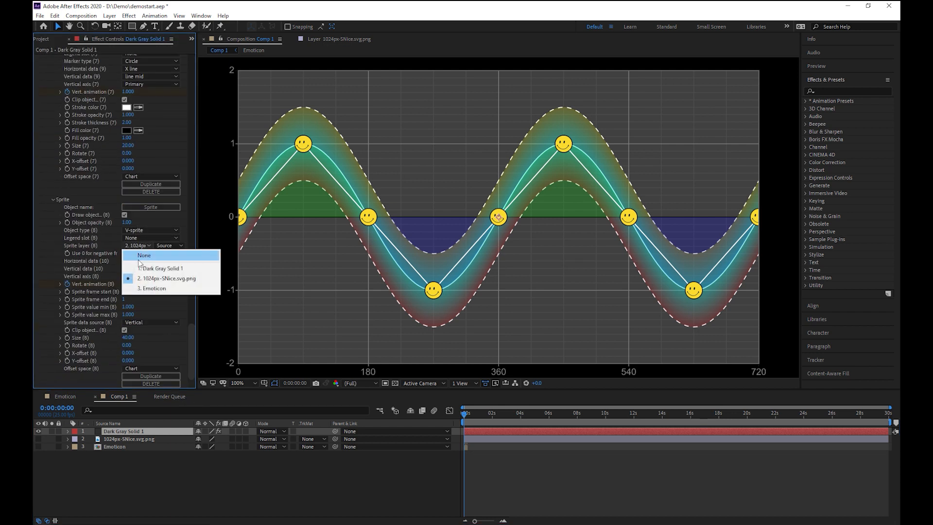
pyautogui.click(157, 289)
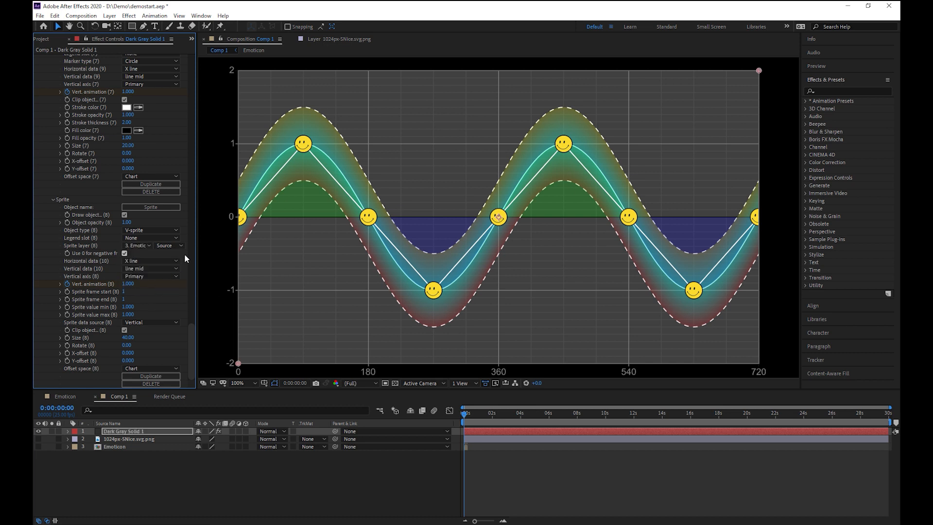
pyautogui.moveTo(472, 419); pyautogui.dragTo(410, 424)
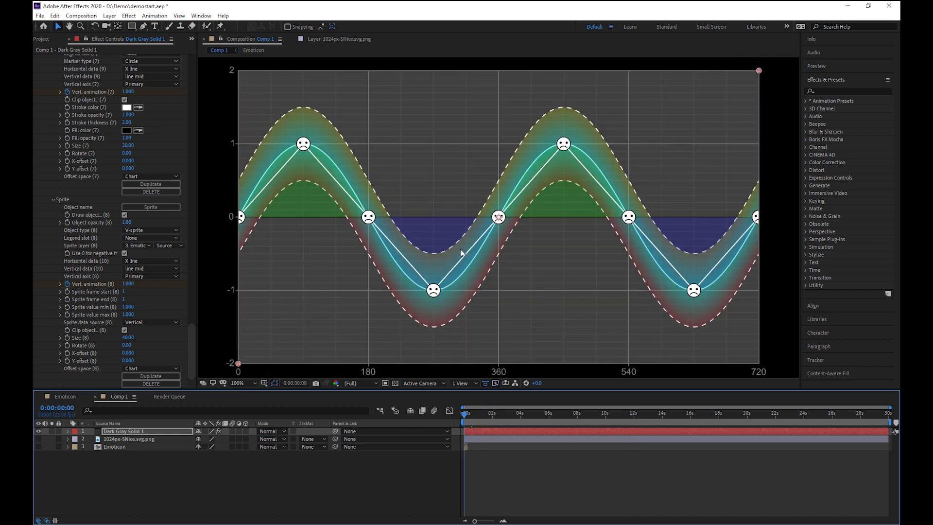
# Set the V-sprite's frame start to 0, frame end to 6 and sprite value minimum to -1, and preview the animation.
pyautogui.click(123, 292)
pyautogui.write('0')
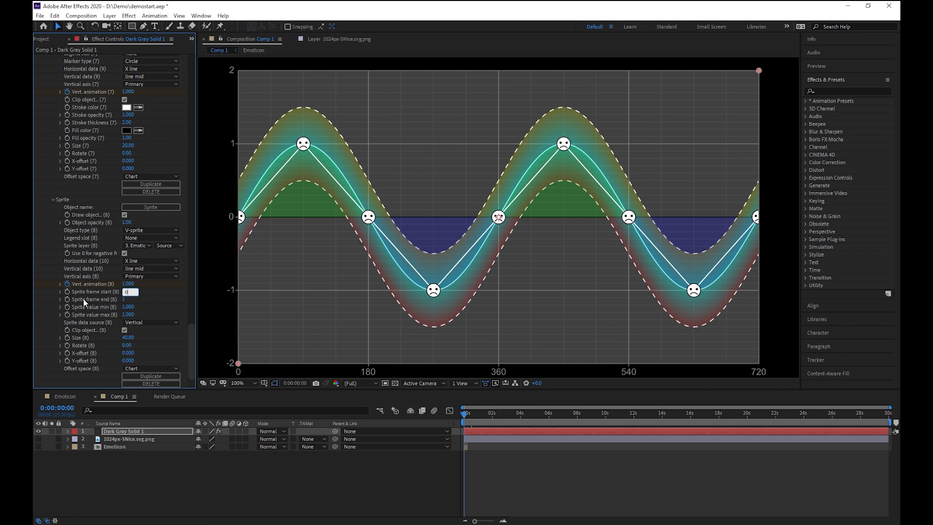
pyautogui.click(125, 300)
pyautogui.press('Return')
pyautogui.click(129, 308)
pyautogui.write('-1')
pyautogui.press('Return')
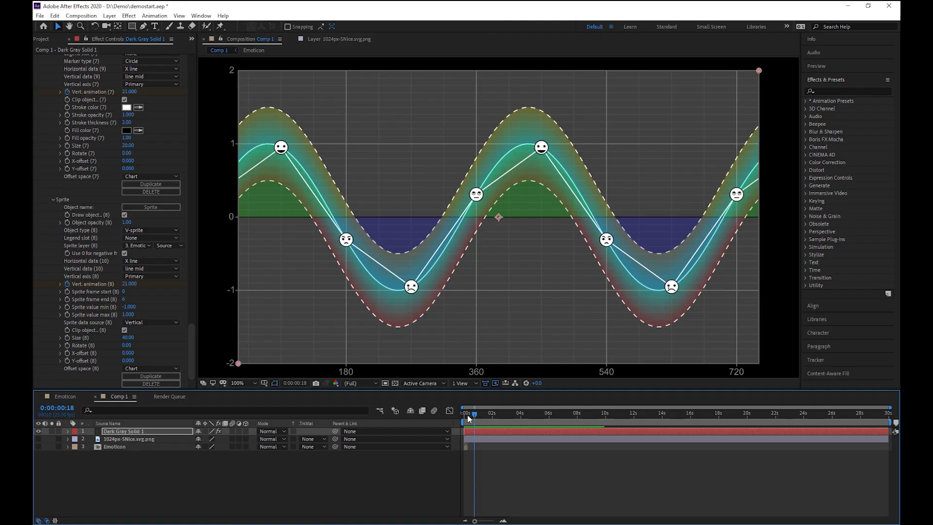
pyautogui.press('space')
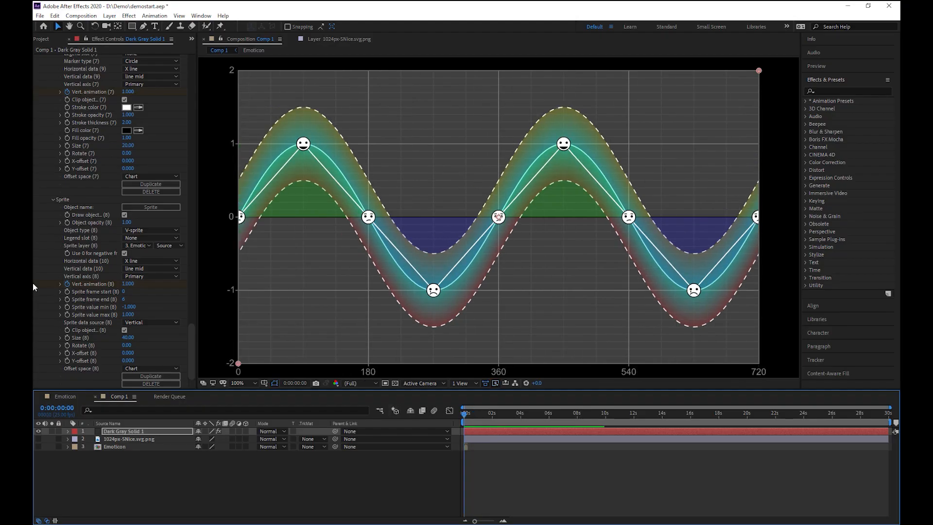
# Turn off drawing of the Sprite object, collapse its settings and turn drawing of the Marker object back on.
pyautogui.click(125, 215)
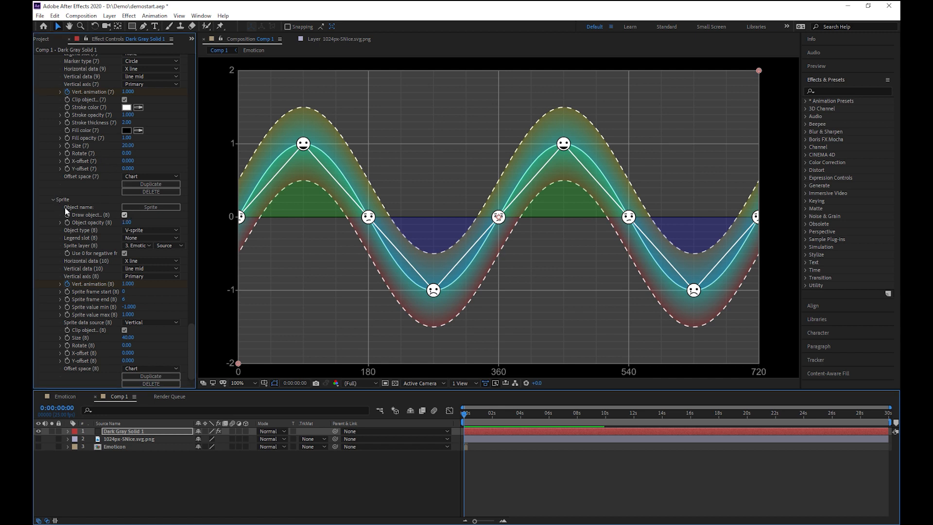
pyautogui.click(53, 199)
pyautogui.scroll(4, 56, 211)
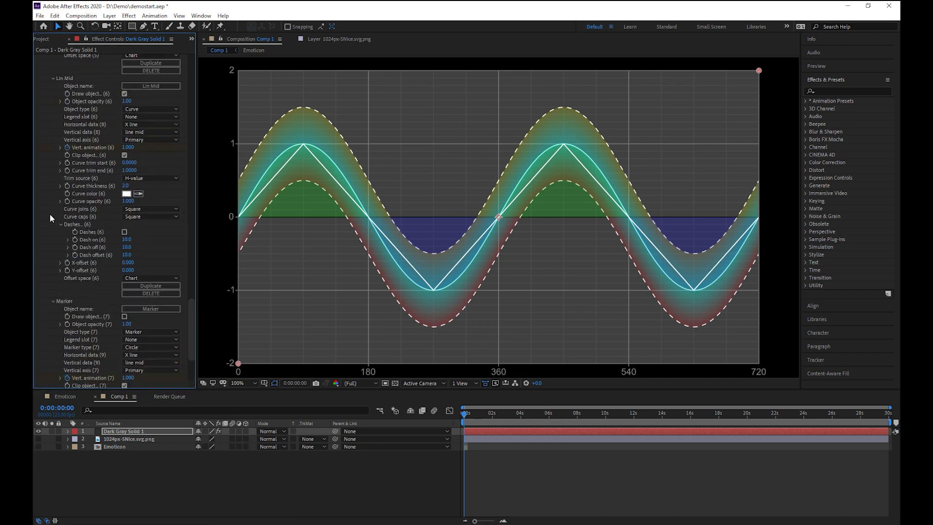
pyautogui.click(124, 316)
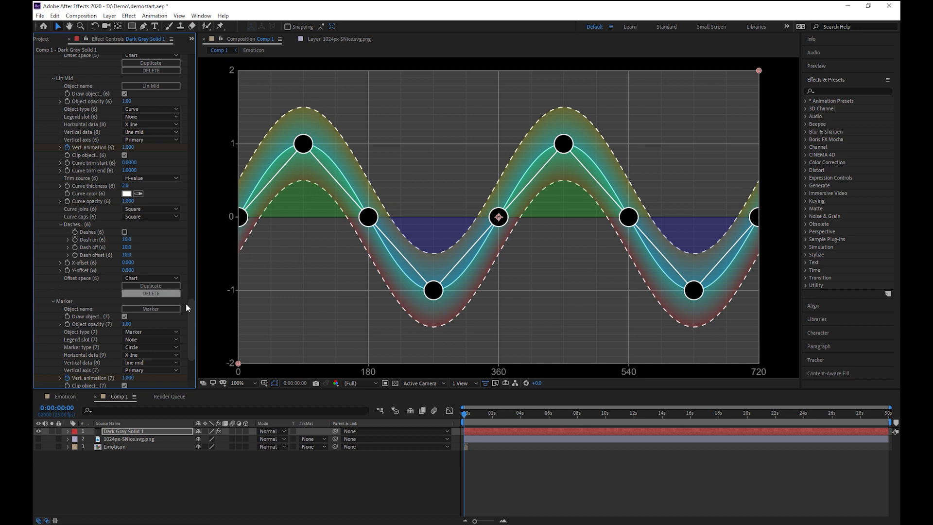
# Duplicate the Marker object and change the copy's object type to Error line.
pyautogui.scroll(-4, 190, 322)
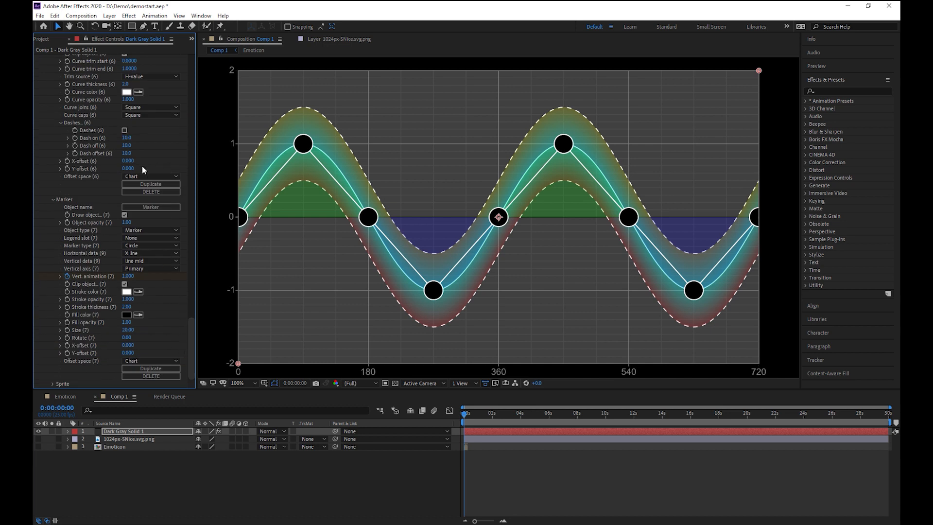
pyautogui.click(151, 368)
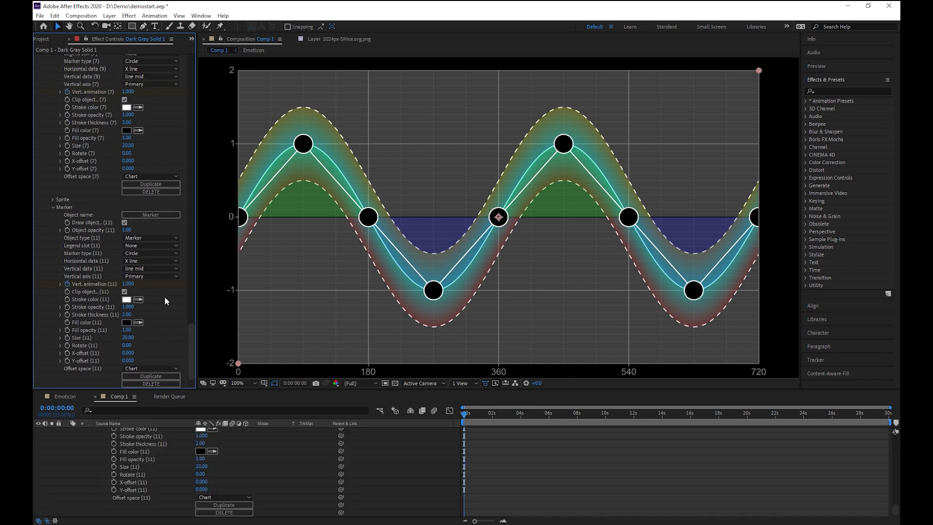
pyautogui.click(145, 238)
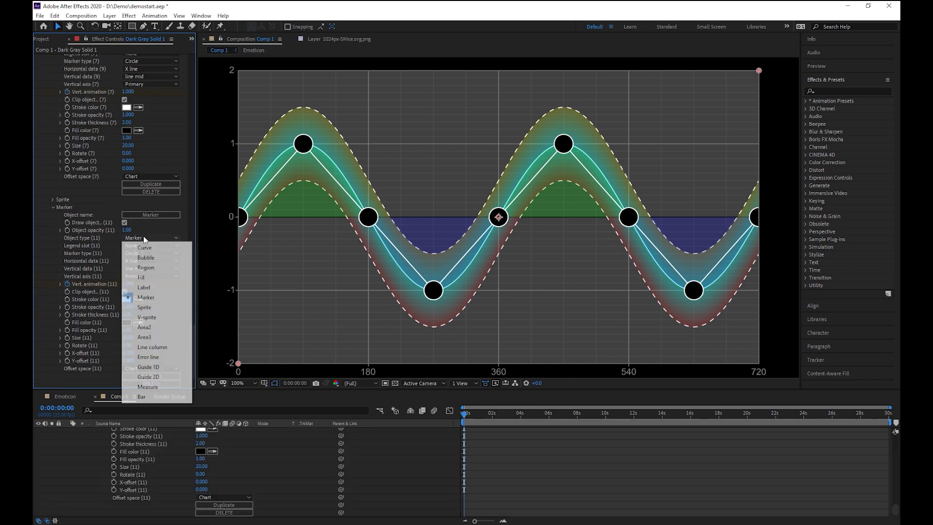
pyautogui.click(144, 358)
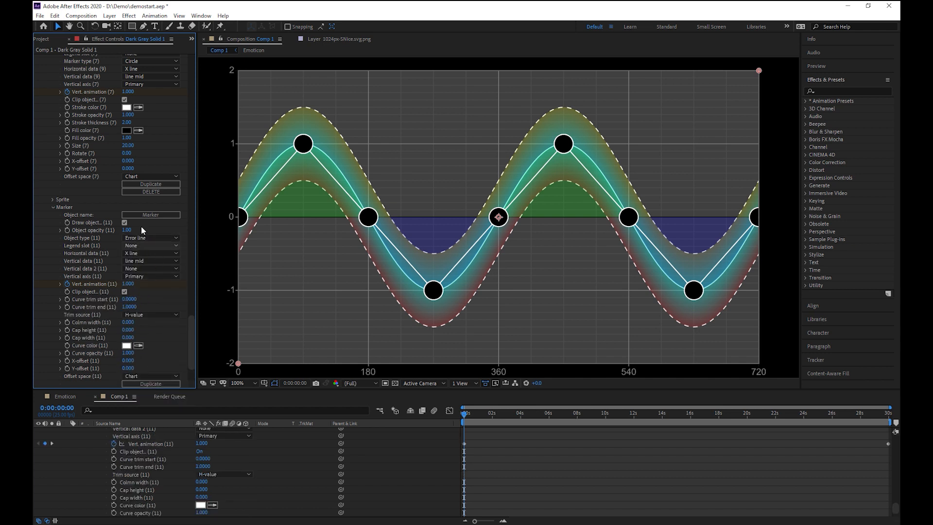
# Rename the error line object Error, with line max as its vertical data and line min as vertical data 2.
pyautogui.click(153, 215)
pyautogui.write('Err')
pyautogui.press('Return')
pyautogui.click(147, 260)
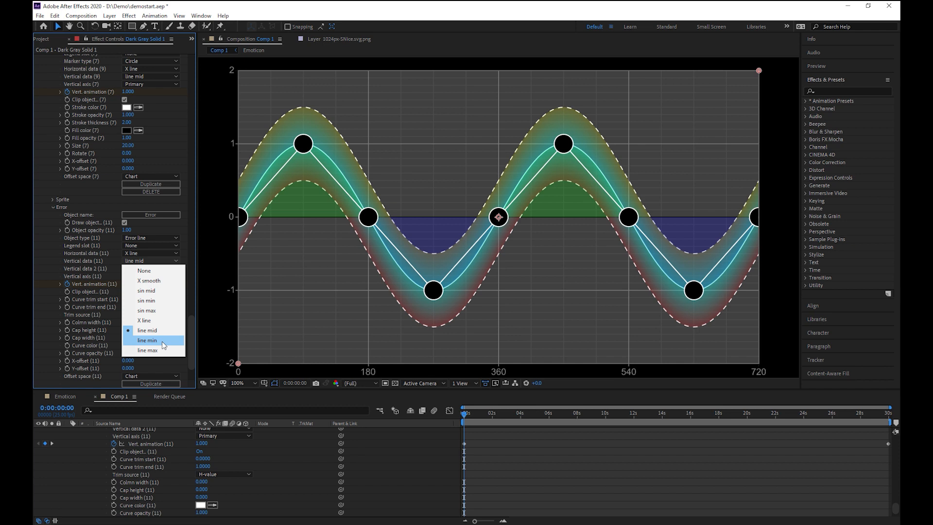
pyautogui.click(160, 350)
pyautogui.click(145, 269)
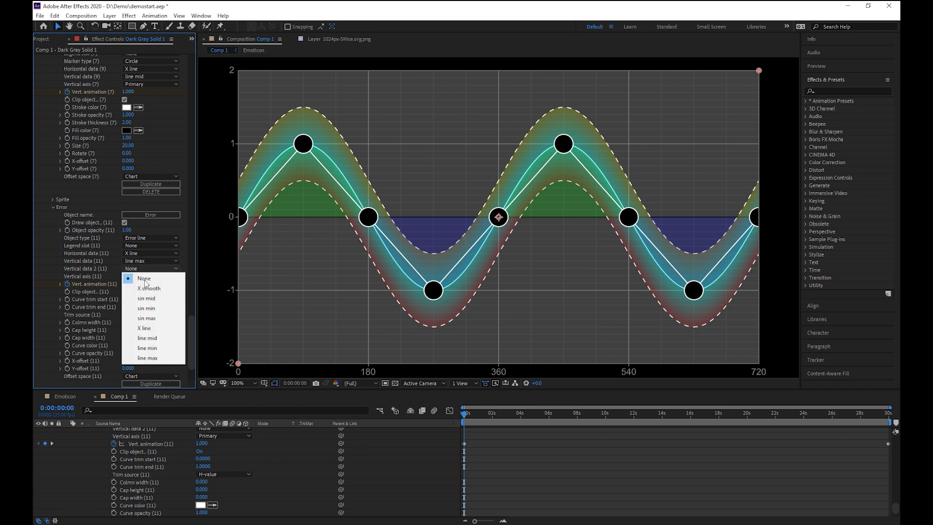
pyautogui.click(161, 349)
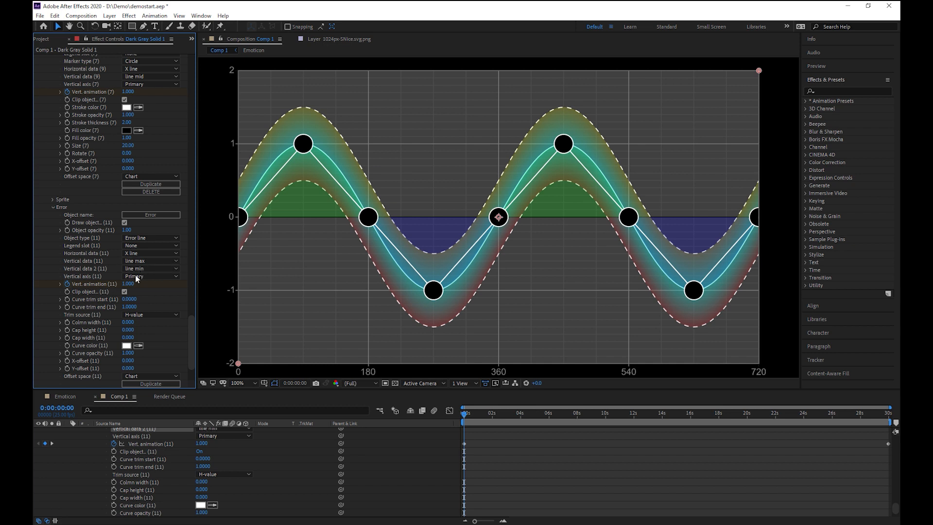
# Set the Error object's curve color to black (000000).
pyautogui.click(127, 346)
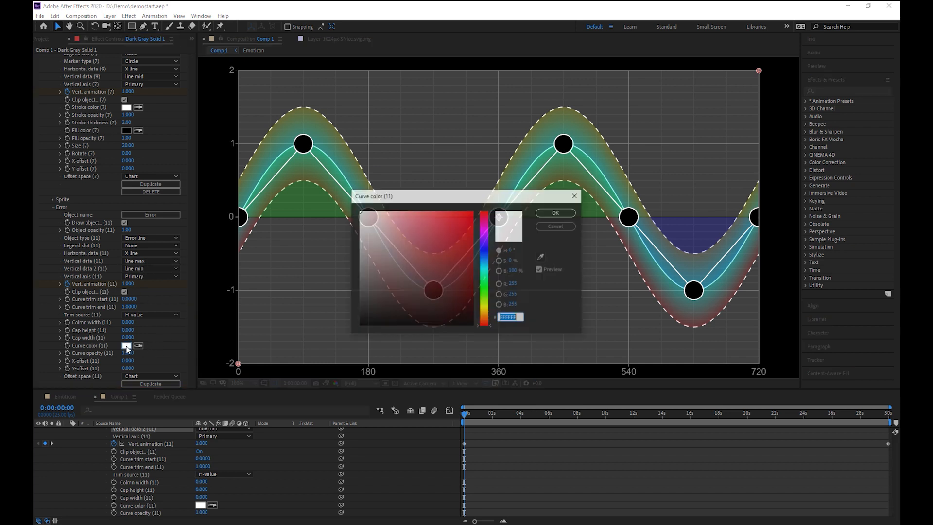
pyautogui.write('000000')
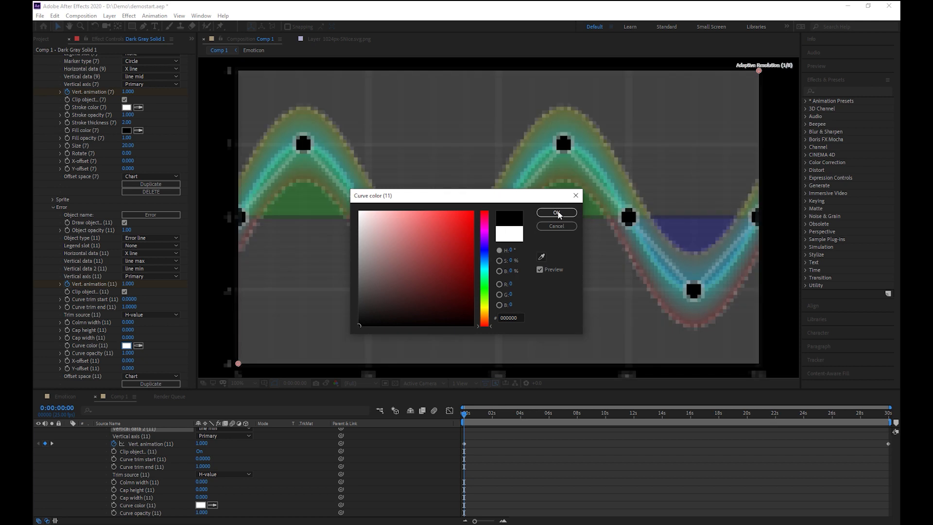
pyautogui.click(554, 212)
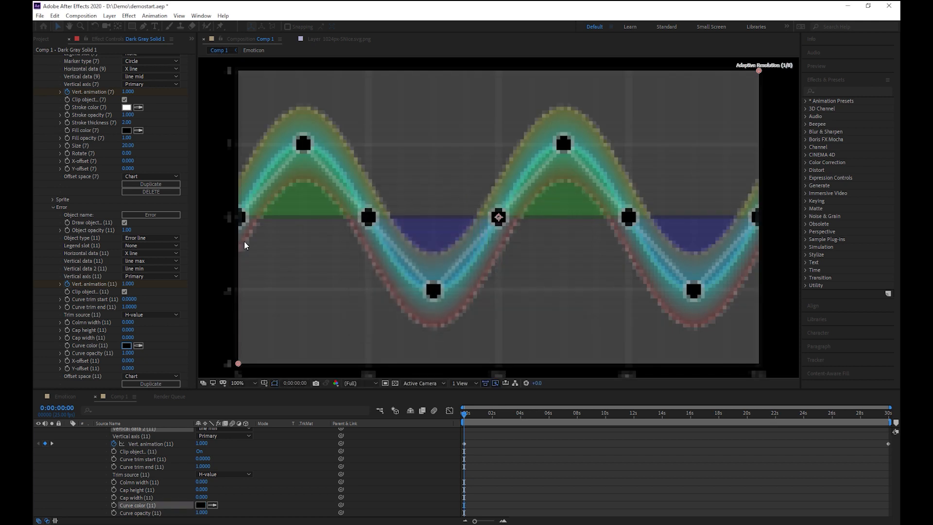
# Set the Error object's column width to 2, cap height to 2 and cap width to 10, and preview the animation.
pyautogui.click(126, 324)
pyautogui.write('2')
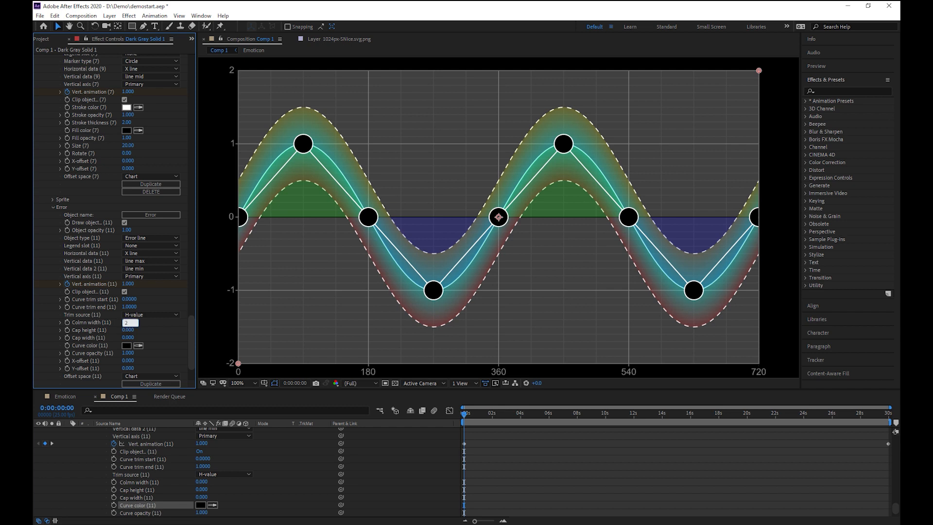
pyautogui.press('Tab')
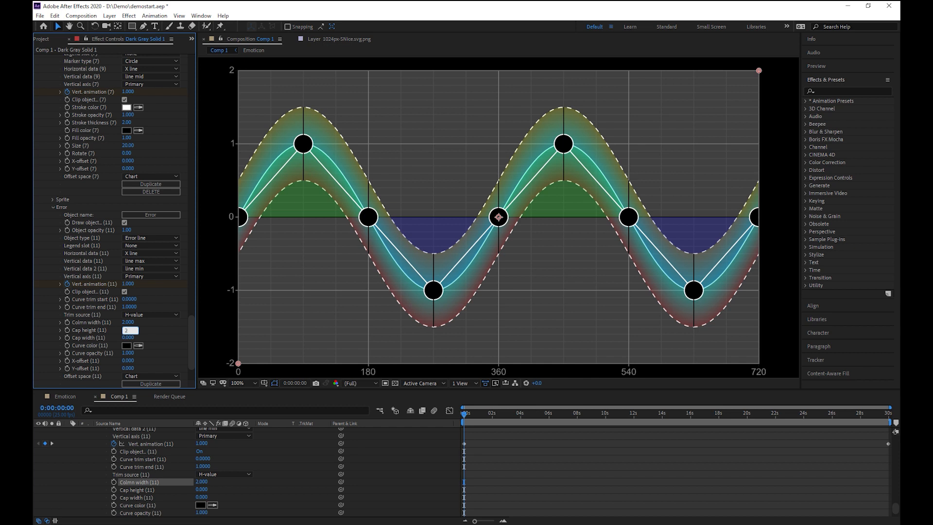
pyautogui.press('Tab')
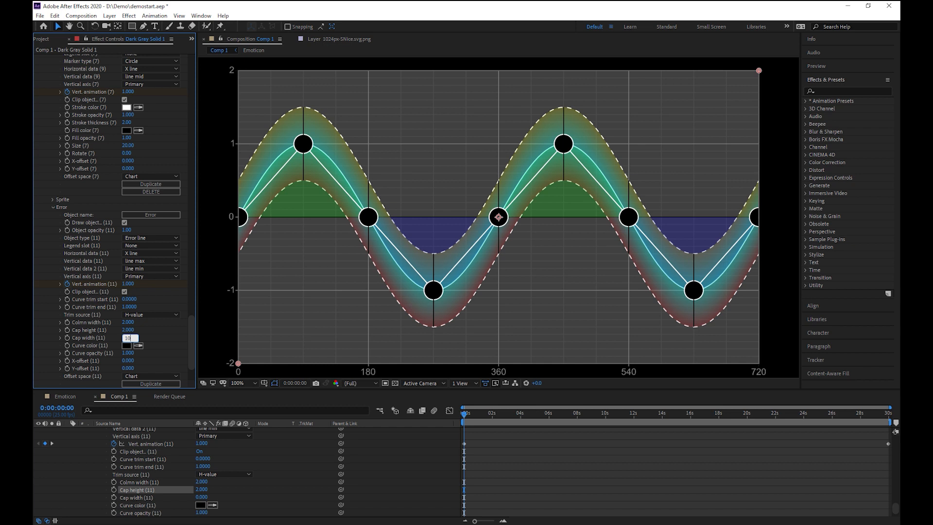
pyautogui.write('10')
pyautogui.press('Return')
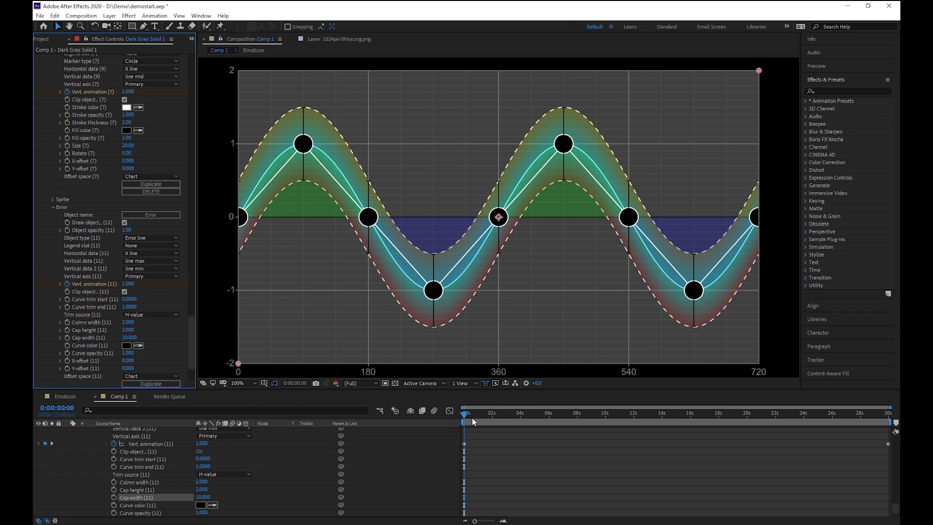
pyautogui.click(463, 414)
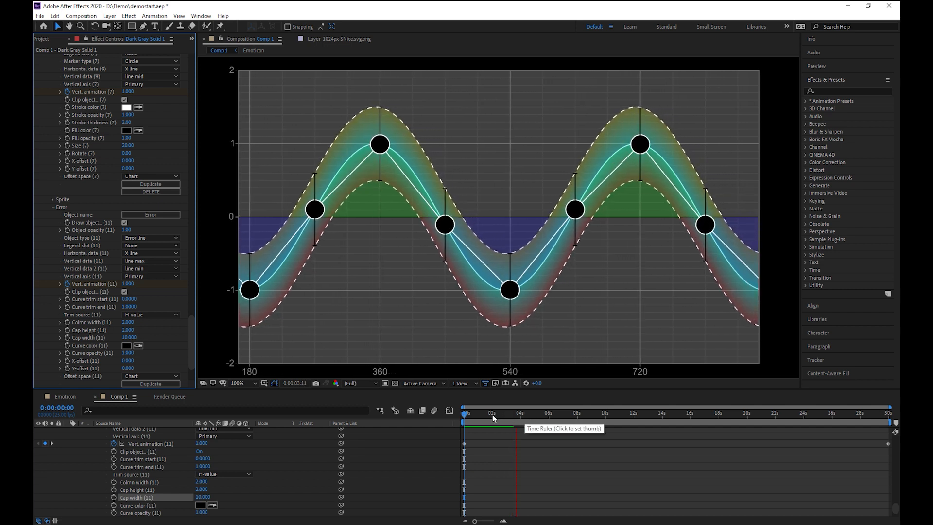
pyautogui.click(459, 413)
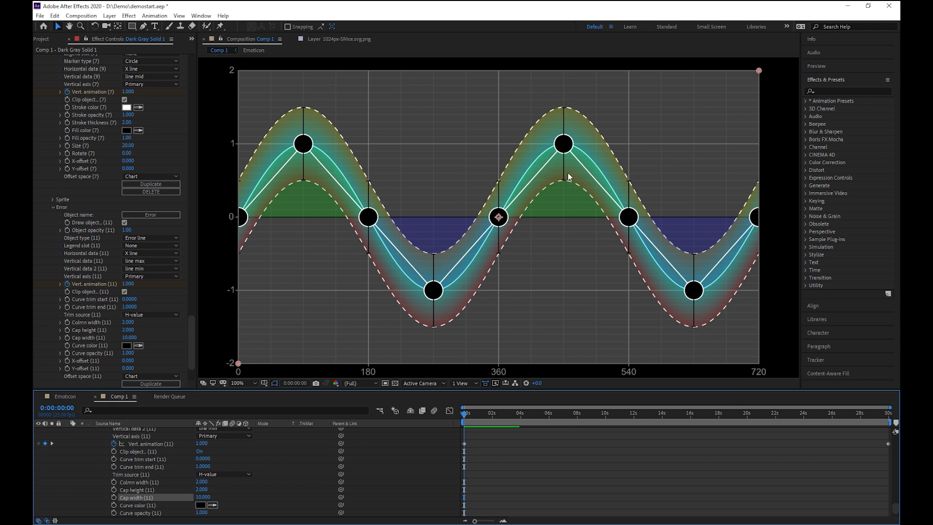
# Duplicate the Error object and change the copy's object type to Label.
pyautogui.moveTo(190, 324); pyautogui.dragTo(185, 369)
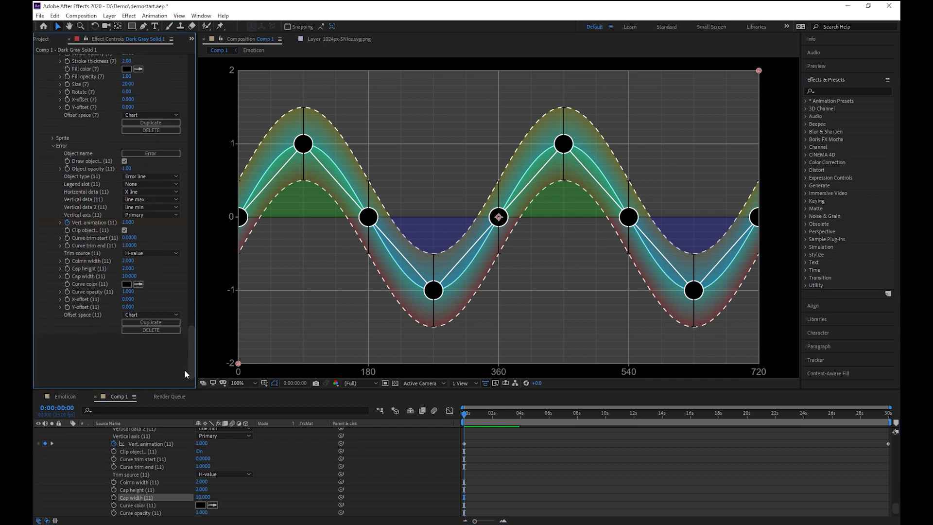
pyautogui.click(157, 323)
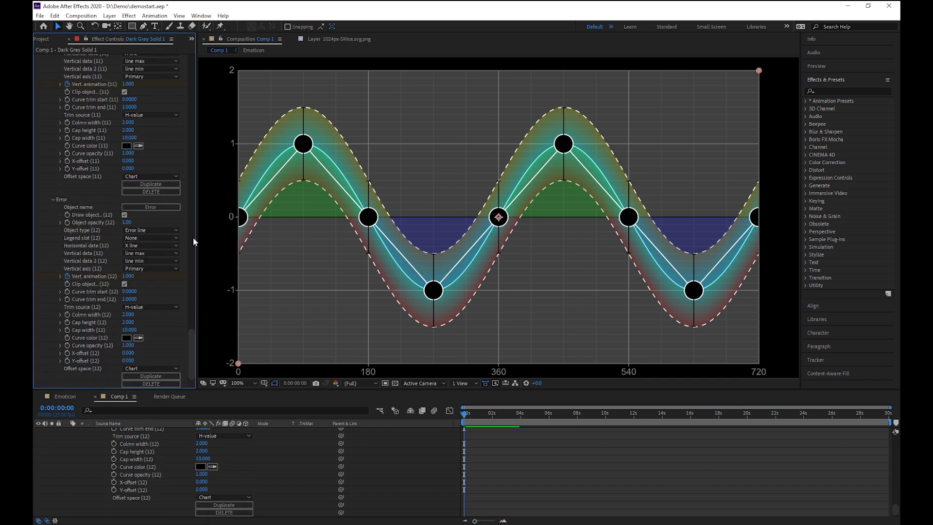
pyautogui.click(151, 230)
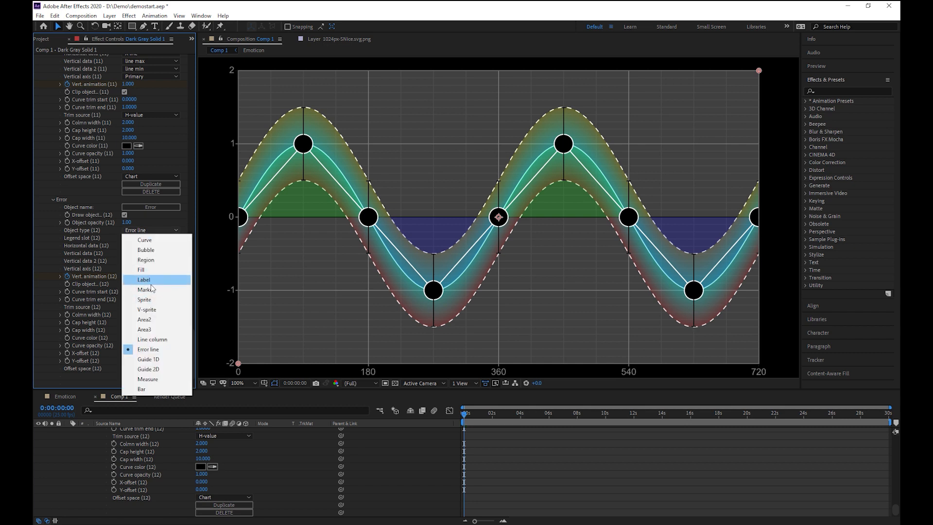
pyautogui.click(155, 281)
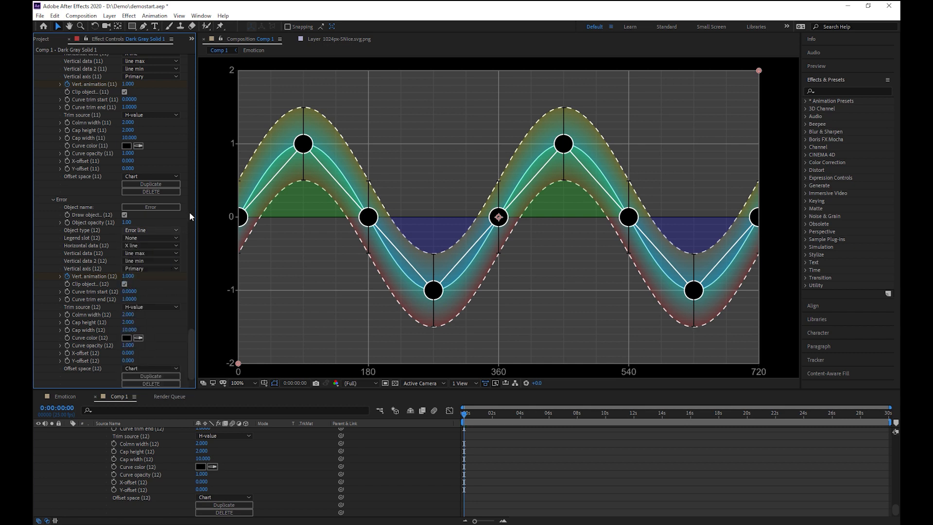
pyautogui.moveTo(192, 337); pyautogui.dragTo(194, 351)
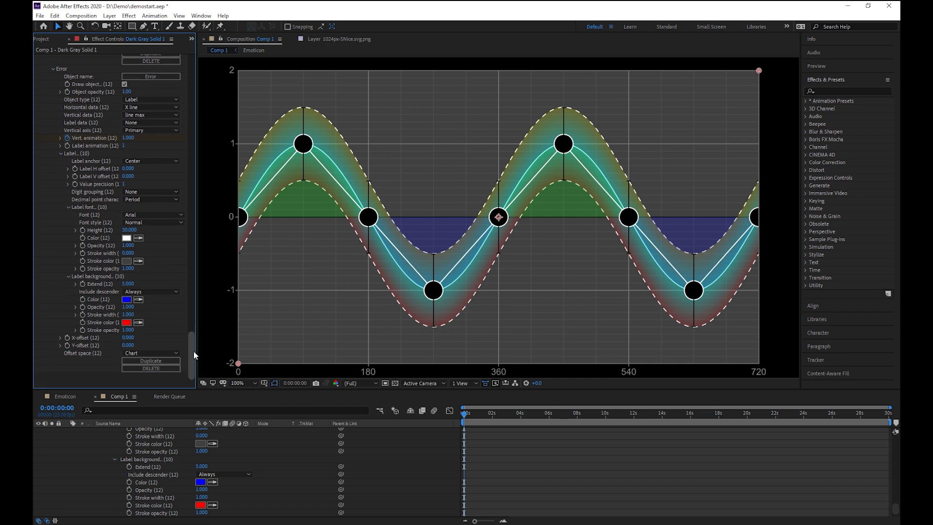
# Rename the new label object Label Max and set its label data to line max.
pyautogui.click(154, 77)
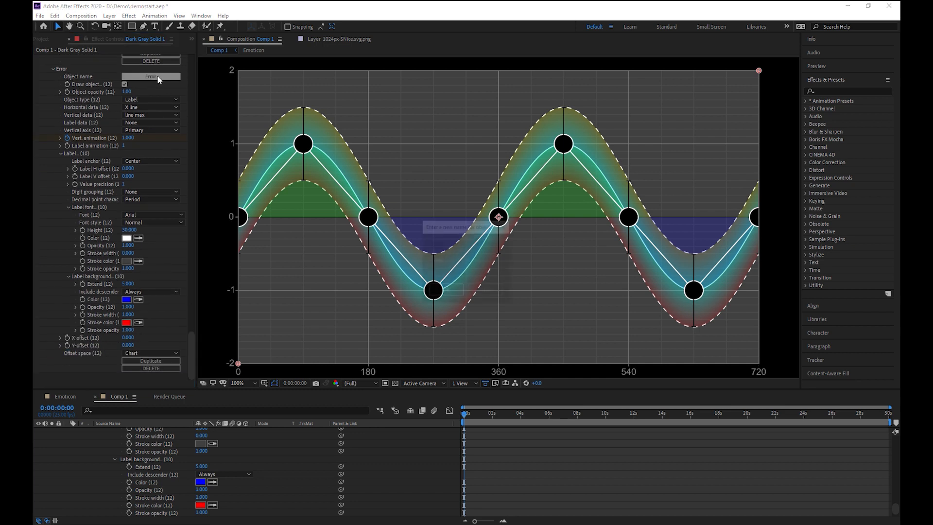
pyautogui.write('Label Max')
pyautogui.press('Return')
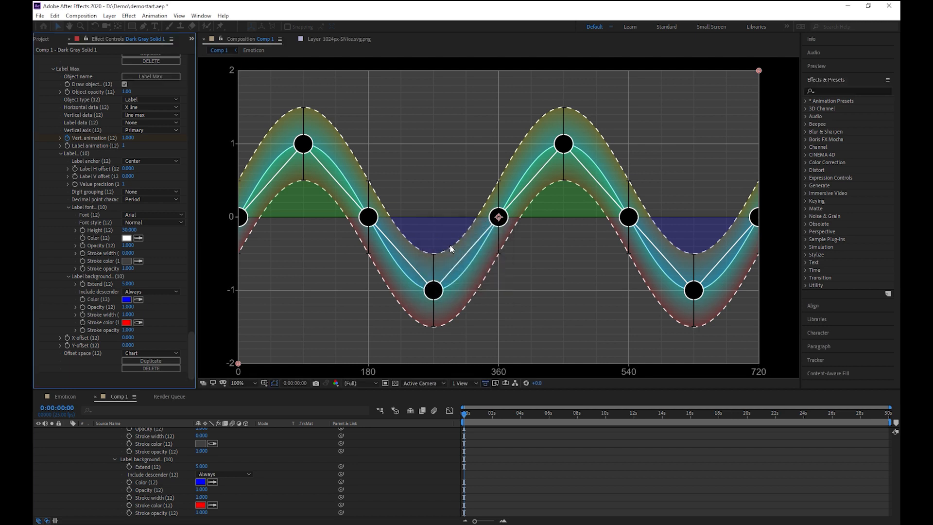
pyautogui.click(148, 123)
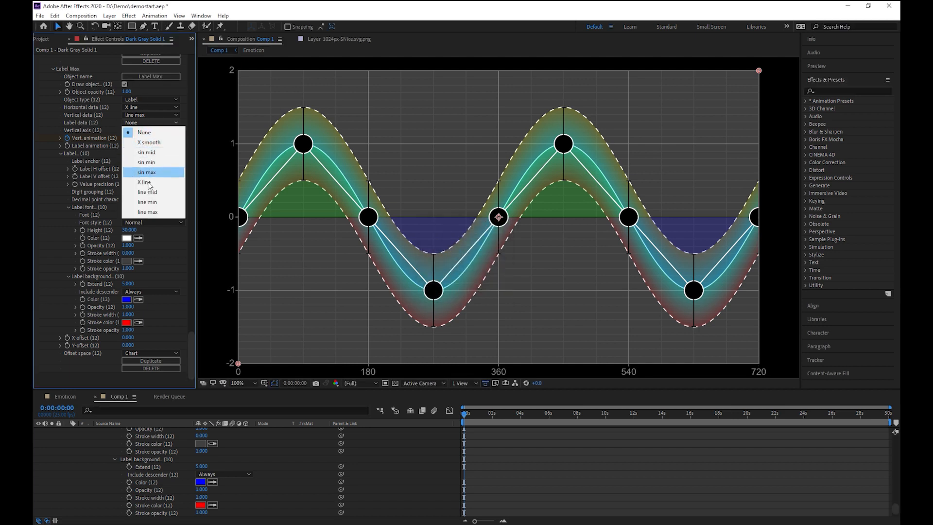
pyautogui.click(159, 212)
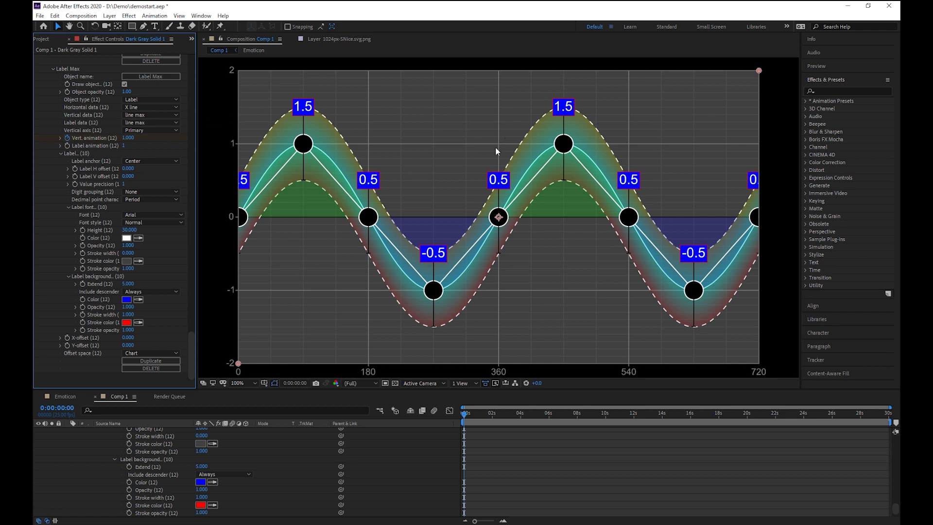
# Set the Label Max object's label font height to 20.
pyautogui.click(130, 230)
pyautogui.write('20')
pyautogui.press('Return')
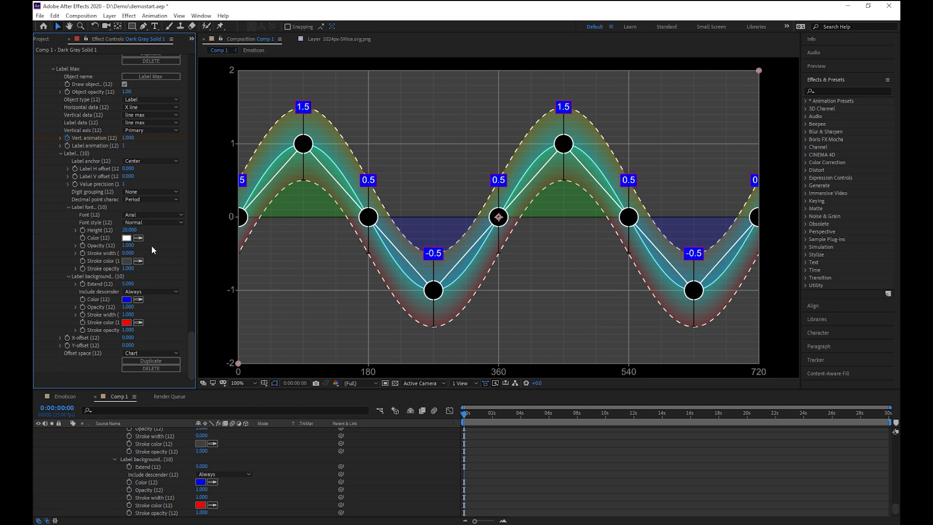
# Set the Label Max background's include descender option to Never and its stroke width to 0.
pyautogui.click(154, 292)
pyautogui.click(159, 293)
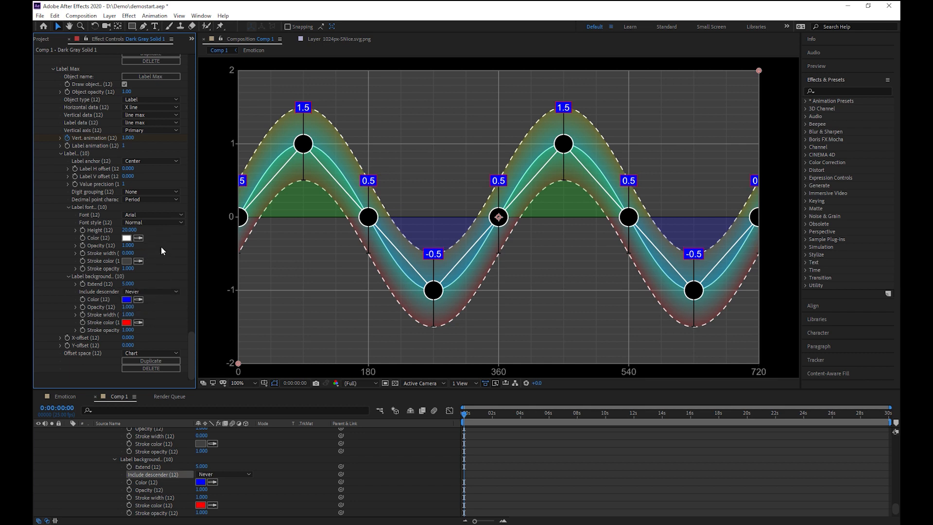
pyautogui.click(128, 314)
pyautogui.write('0')
pyautogui.press('Return')
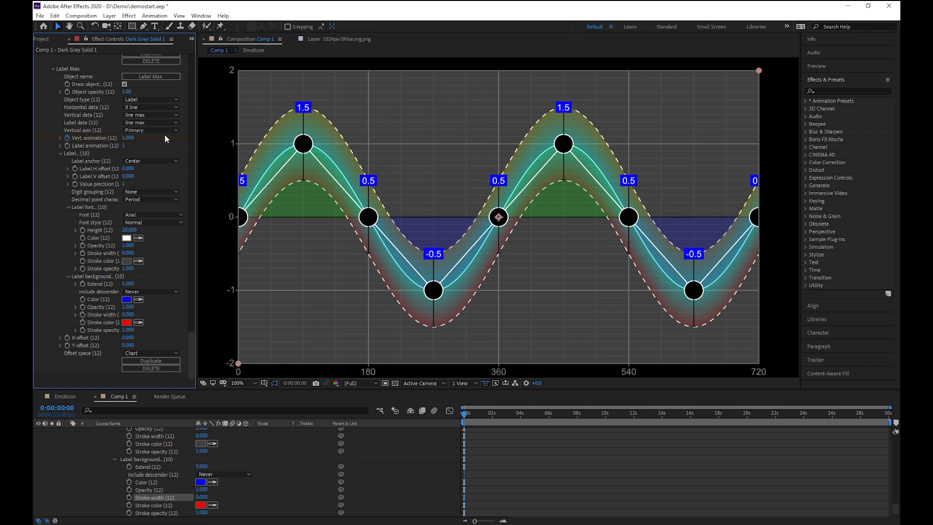
# Set the Label Max object's label anchor to Bottom and its label background color to dark blue (24245E).
pyautogui.click(158, 161)
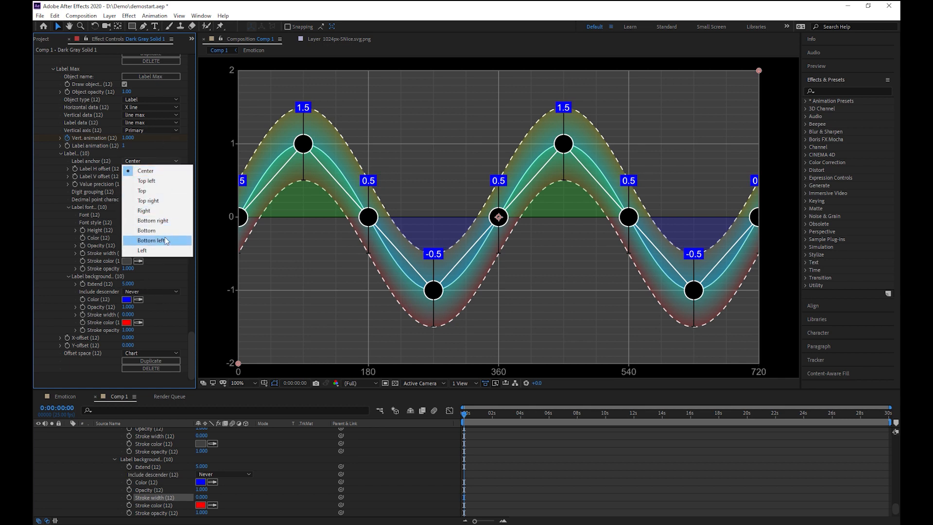
pyautogui.press('Escape')
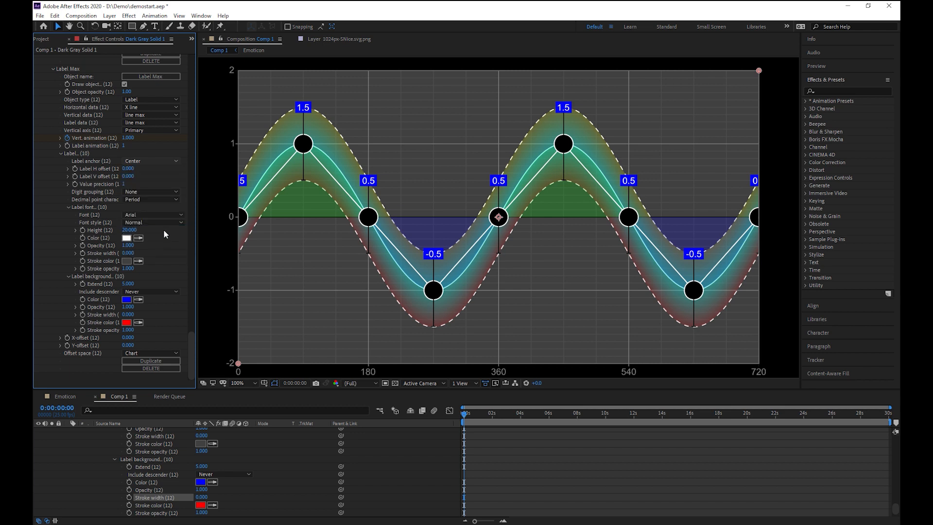
pyautogui.click(128, 301)
pyautogui.moveTo(433, 257); pyautogui.dragTo(429, 283)
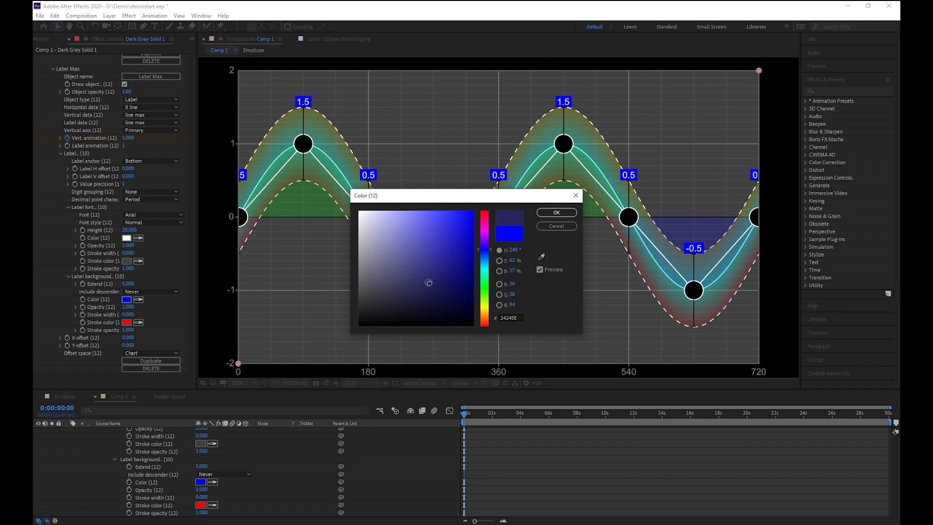
pyautogui.click(557, 213)
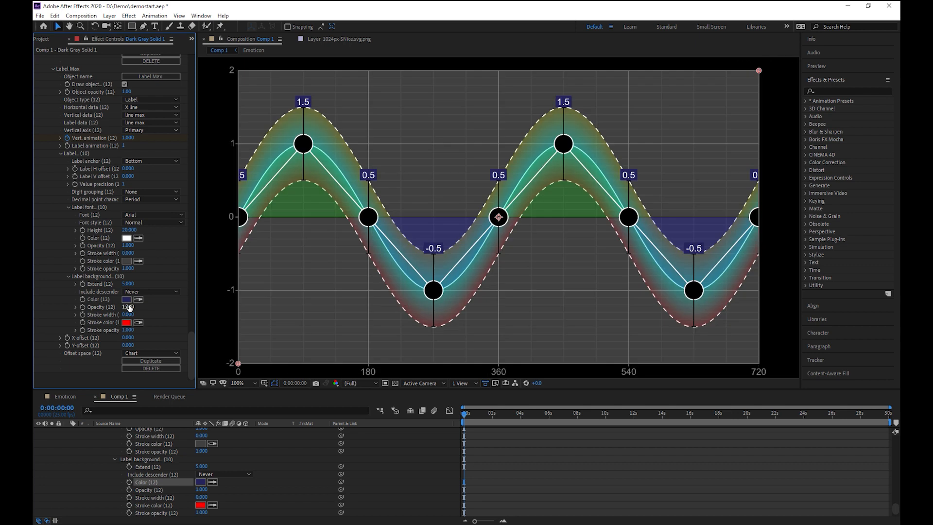
# Set the Label Max background opacity to 0.6 and preview the animation.
pyautogui.click(128, 307)
pyautogui.press('BackSpace')
pyautogui.write('.6')
pyautogui.press('Return')
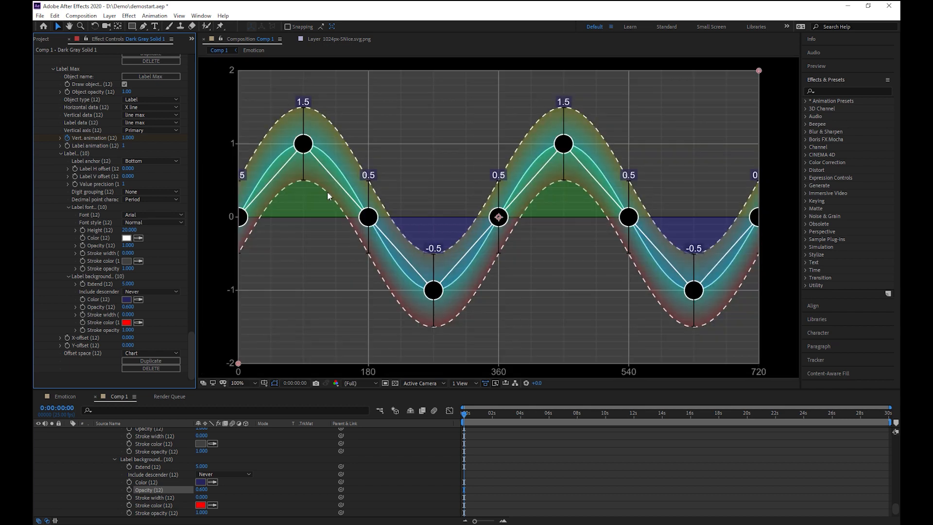
pyautogui.press('space')
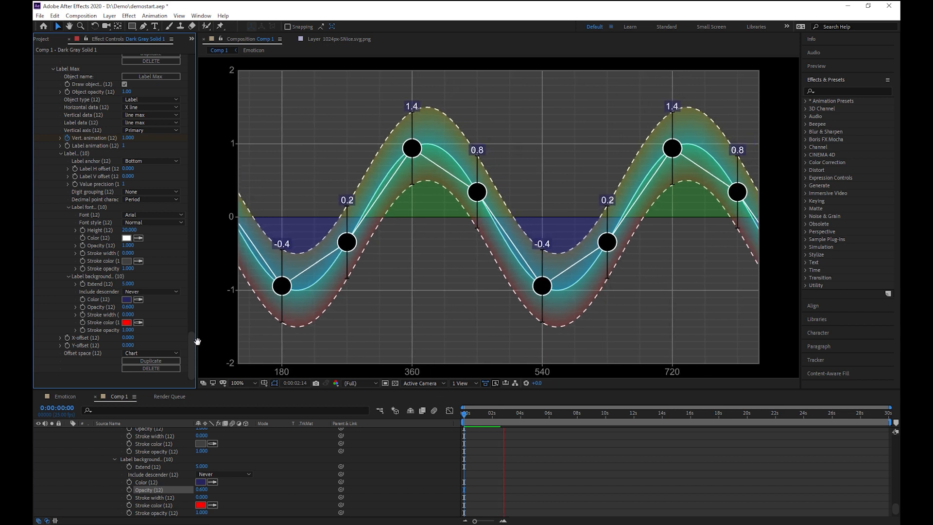
pyautogui.press('space')
# Duplicate the Label Max object and set the copy's vertical data and label data to line min.
pyautogui.click(157, 362)
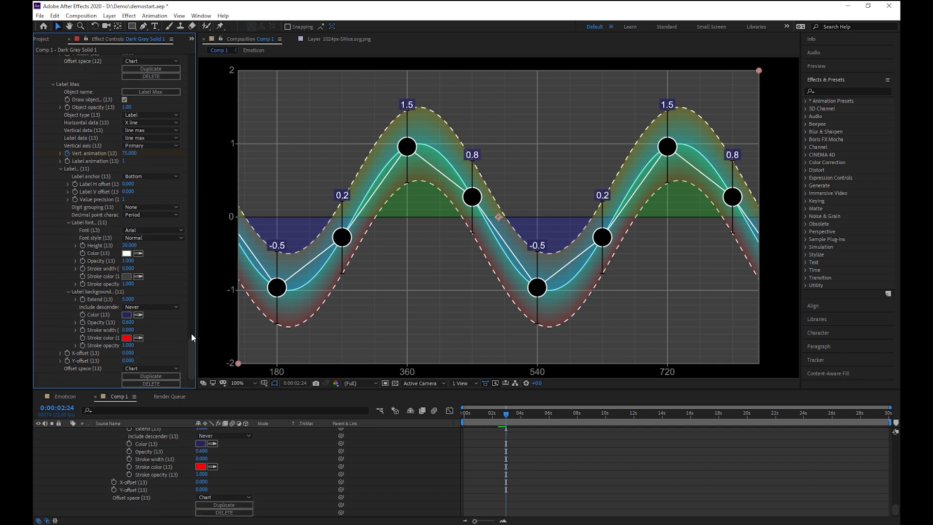
pyautogui.scroll(3, 188, 354)
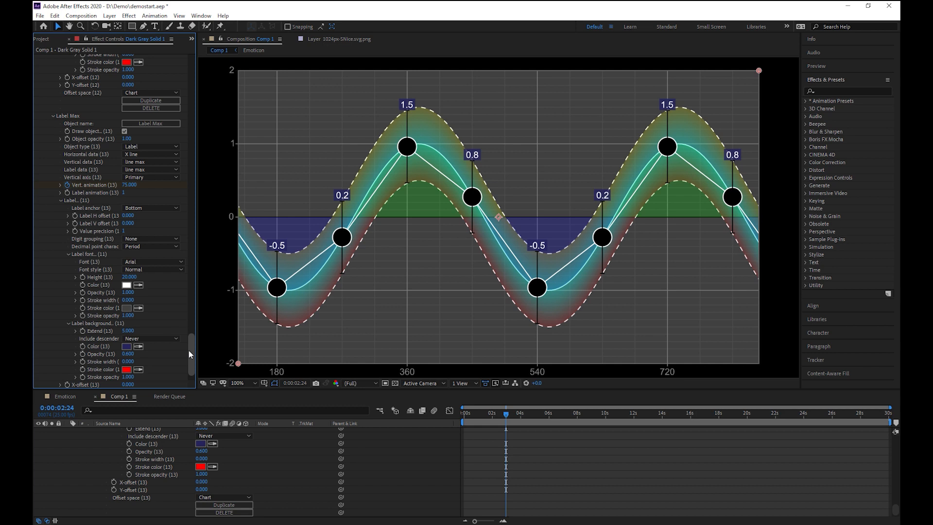
pyautogui.scroll(-3, 189, 350)
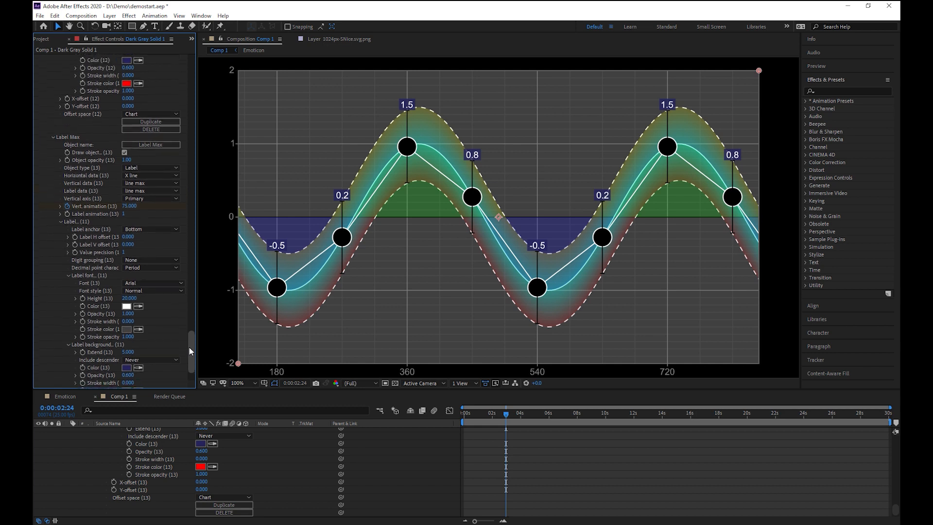
pyautogui.click(148, 131)
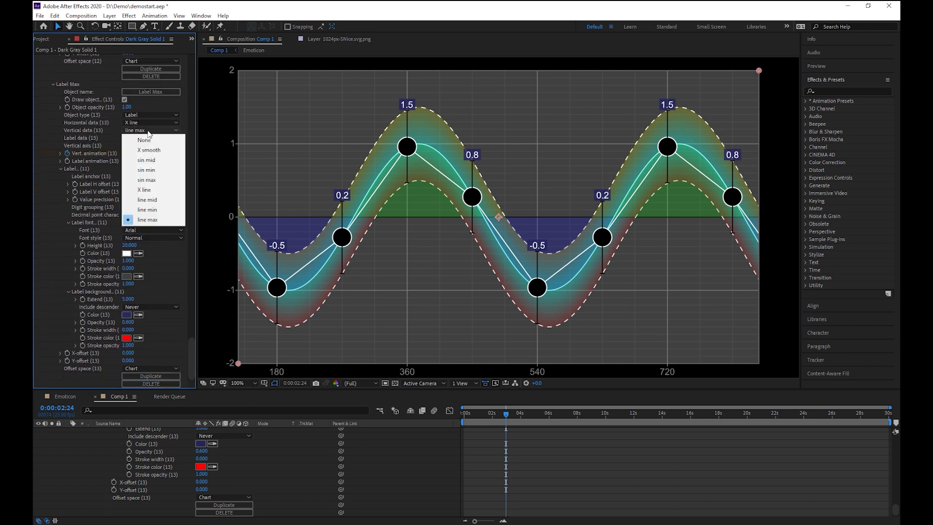
pyautogui.click(151, 219)
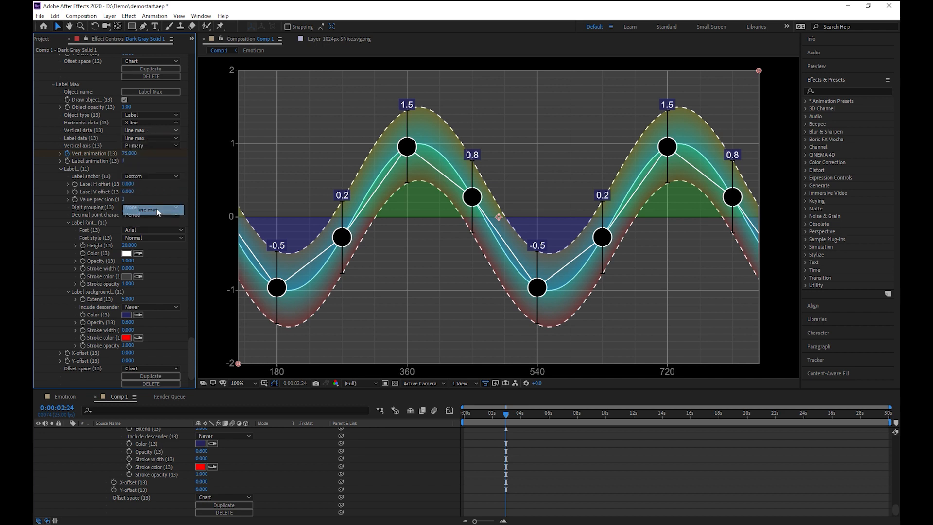
pyautogui.click(156, 137)
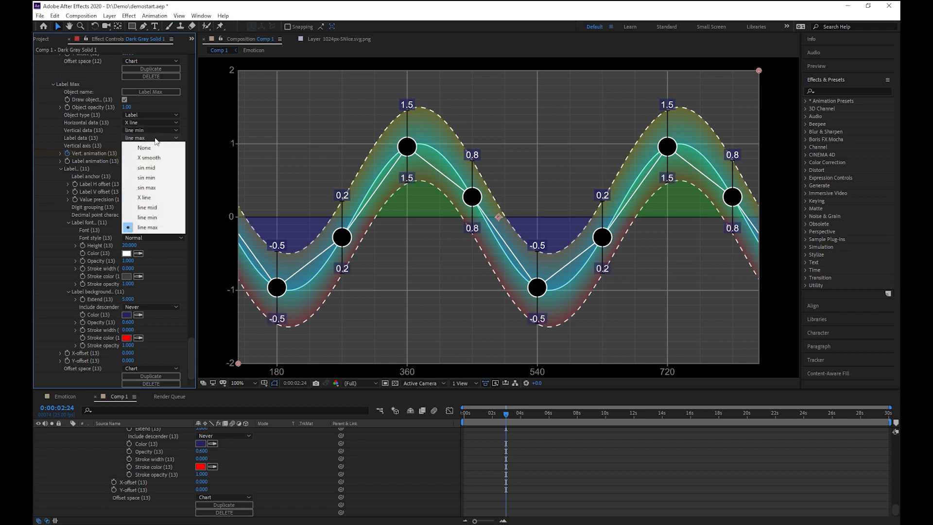
pyautogui.click(155, 217)
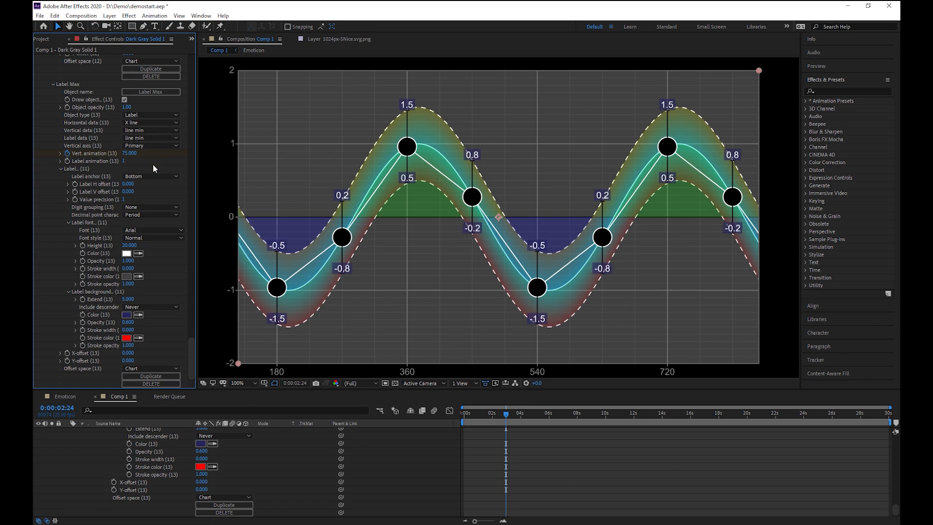
# Set the line min label object's anchor to Top, and preview the animation from the first frame to about 10 seconds.
pyautogui.click(151, 176)
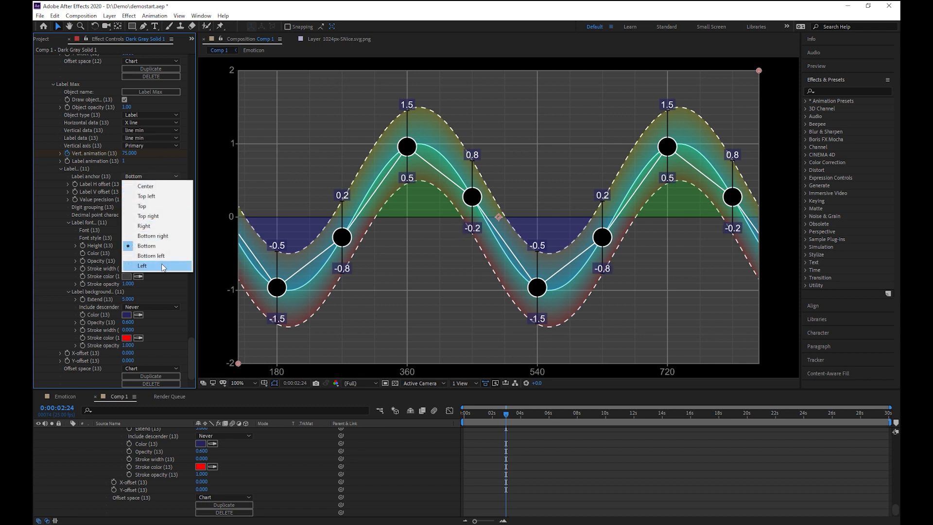
pyautogui.click(162, 208)
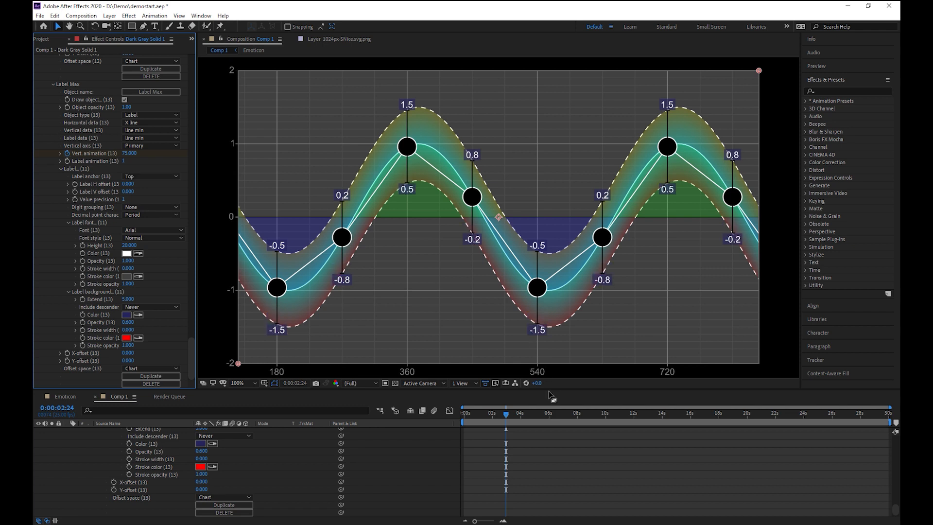
pyautogui.click(427, 413)
pyautogui.press('Home')
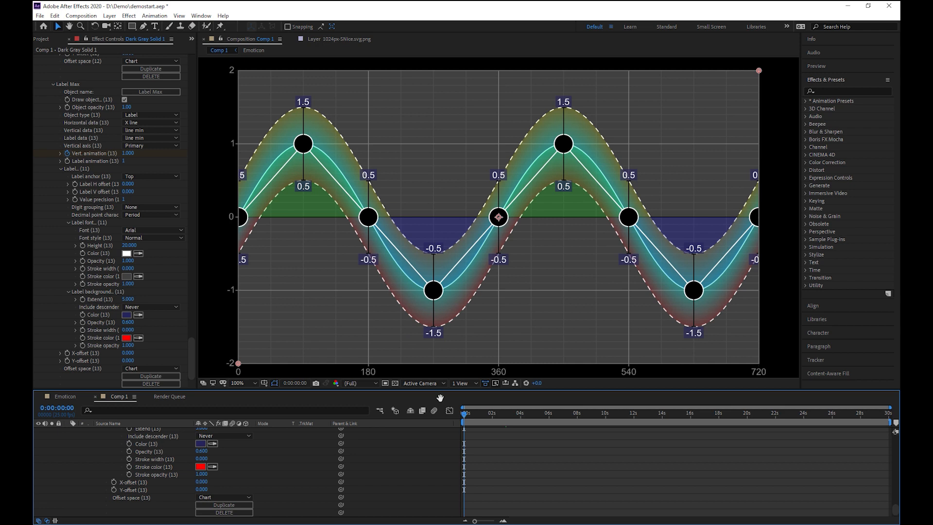
pyautogui.press('space')
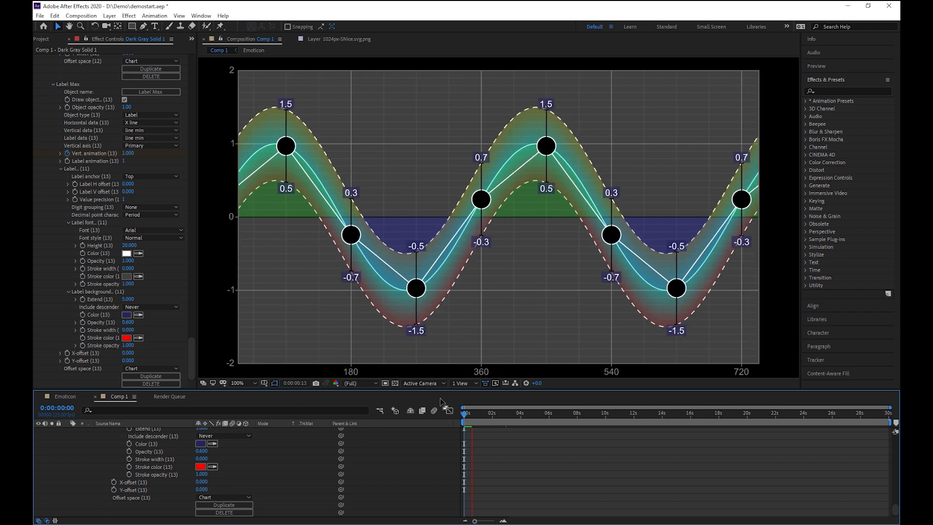
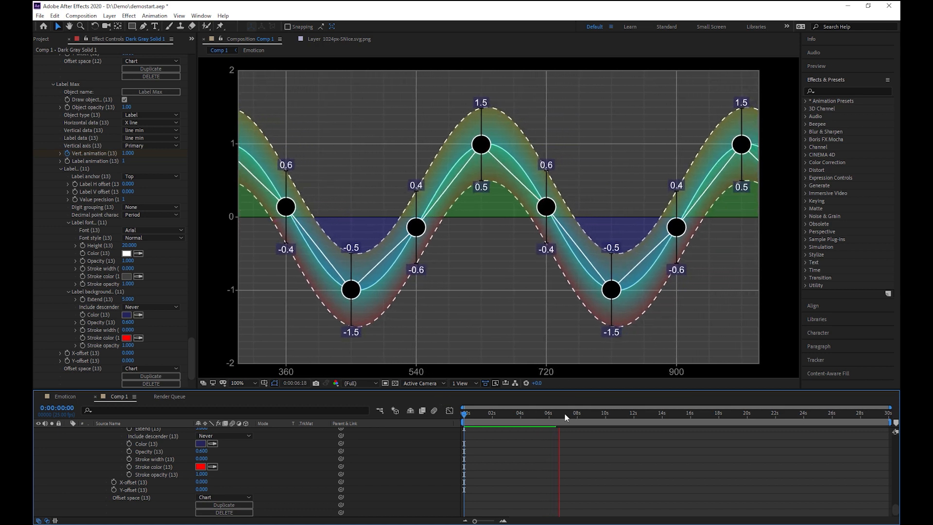
pyautogui.moveTo(561, 412); pyautogui.dragTo(602, 416)
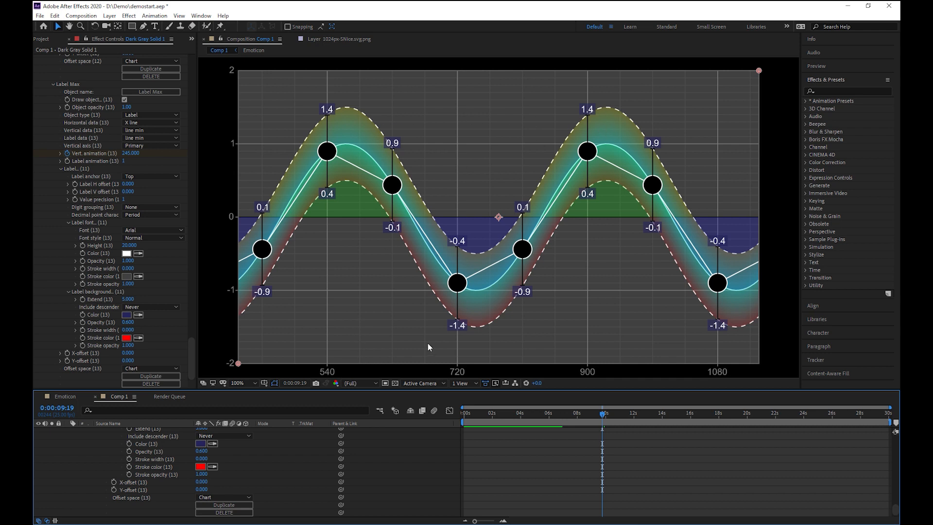
# Duplicate the line min label object, rename the copy Guide and change its object type to Guide 1D.
pyautogui.click(155, 376)
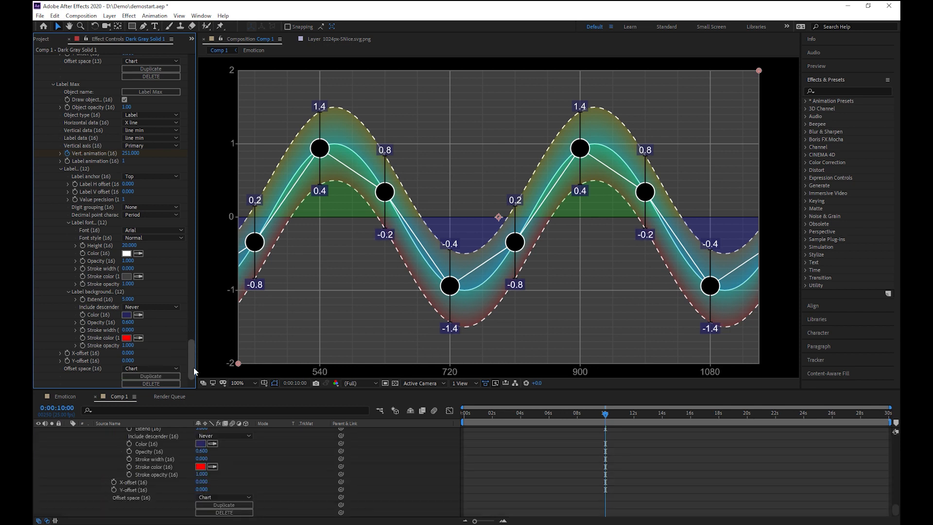
pyautogui.click(155, 92)
pyautogui.click(450, 244)
pyautogui.write('Guide')
pyautogui.press('Return')
pyautogui.click(162, 117)
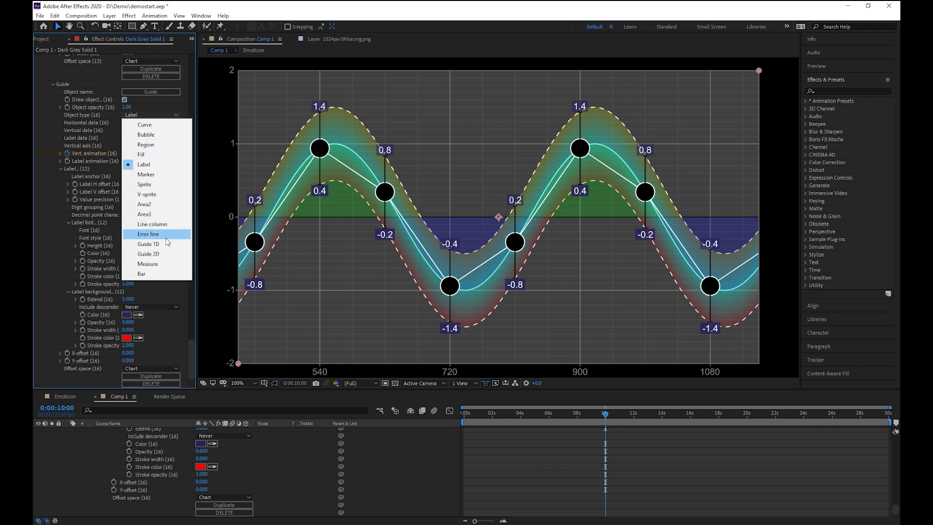
pyautogui.press('Escape')
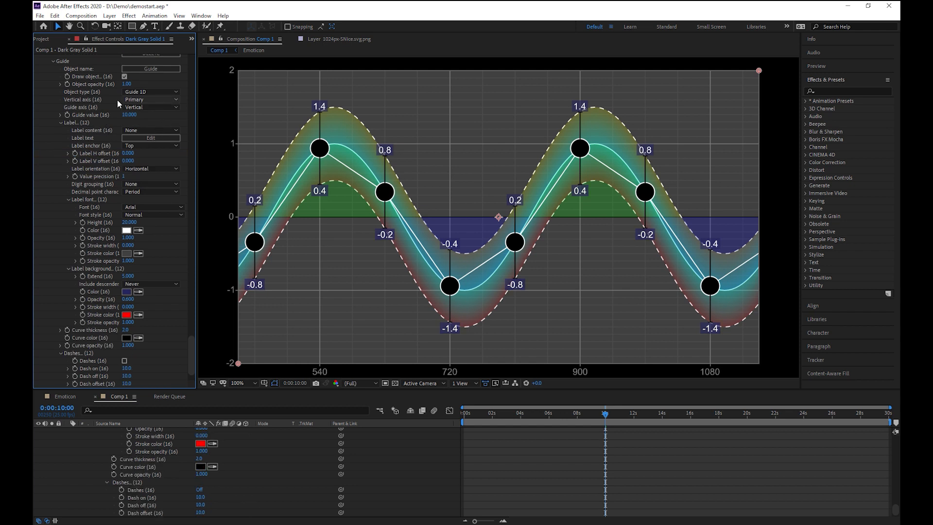
# Set the Guide object's guide value to 1.5 and its guide axis to Horizontal.
pyautogui.click(130, 115)
pyautogui.write('1.5')
pyautogui.click(150, 107)
pyautogui.click(155, 127)
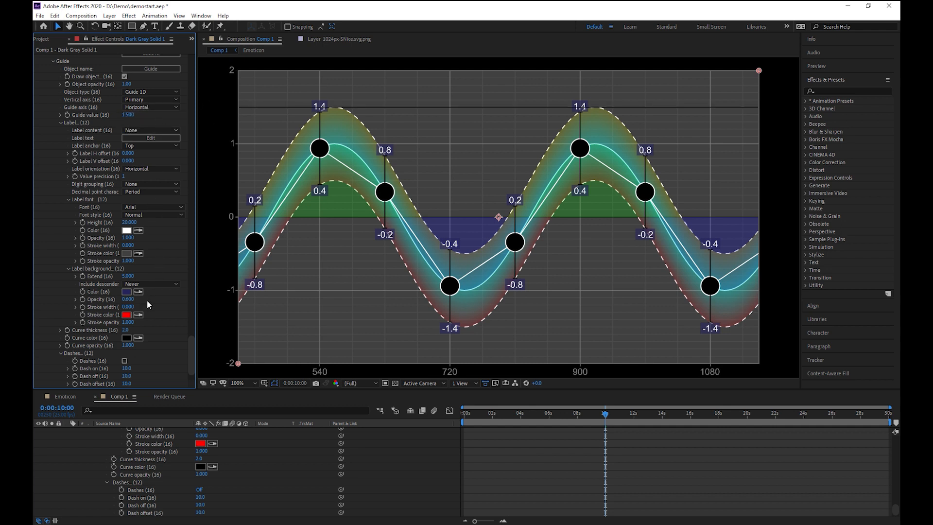
# Set the Guide object's curve color to yellow (F0FF00) and enable dashes for its line.
pyautogui.click(127, 338)
pyautogui.click(484, 306)
pyautogui.moveTo(469, 246); pyautogui.dragTo(474, 211)
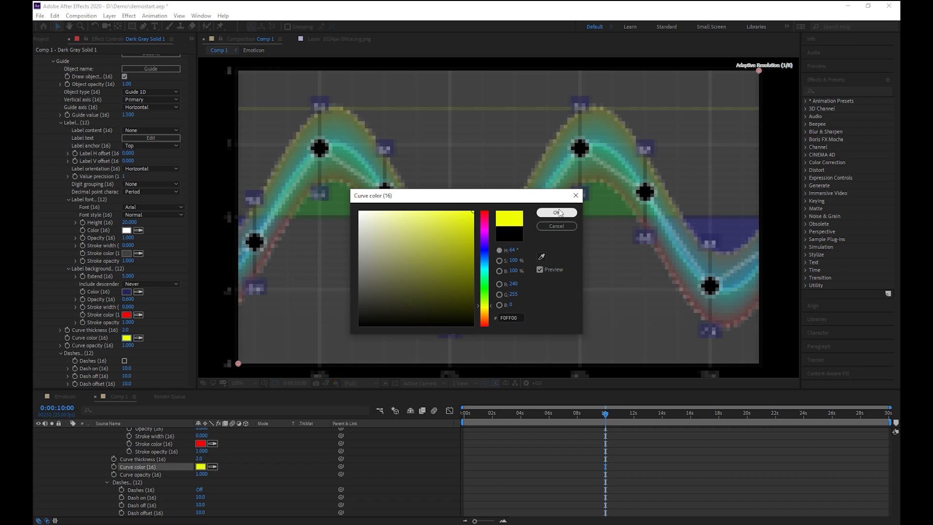
pyautogui.click(557, 212)
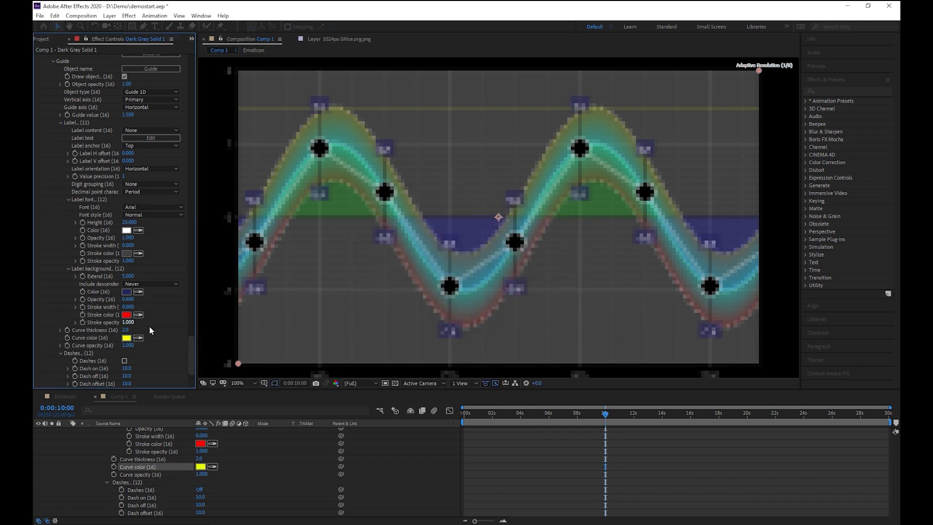
pyautogui.click(124, 362)
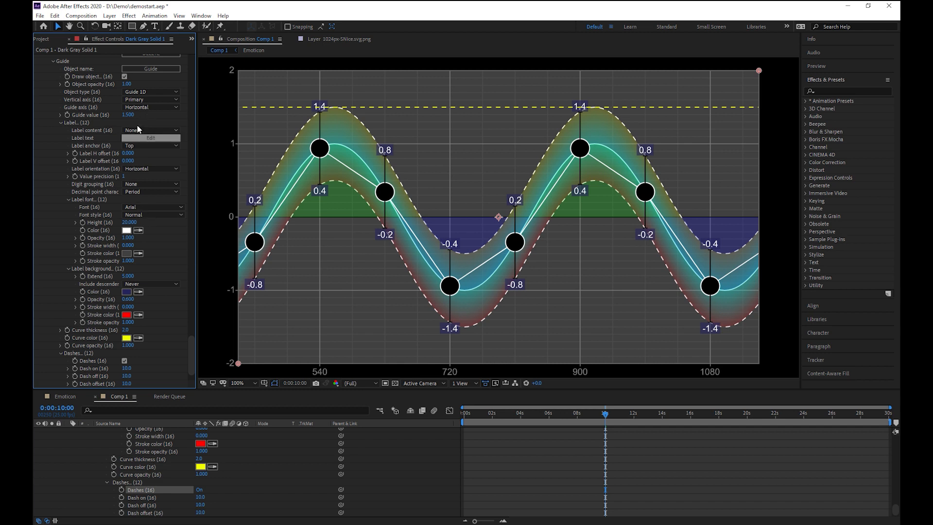
# Set the Guide object's label content to Text and its label text to Maximum.
pyautogui.click(152, 137)
pyautogui.click(154, 161)
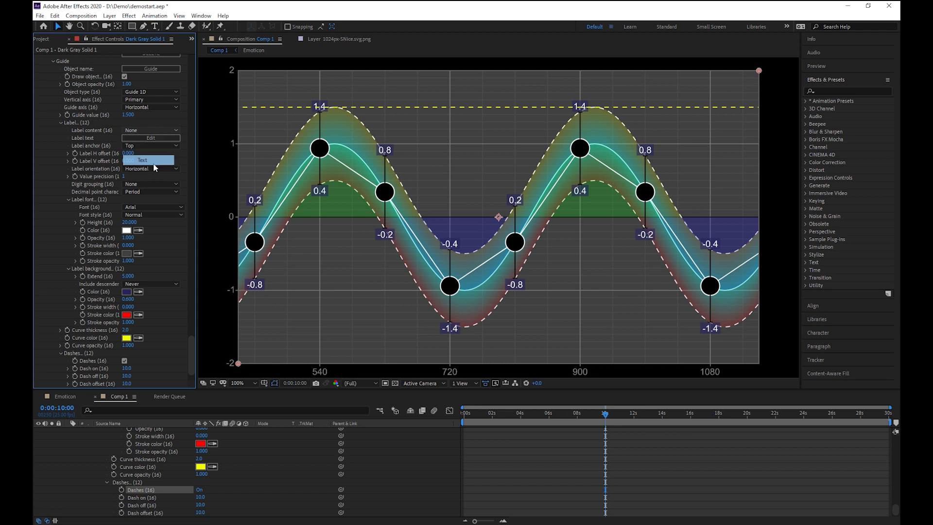
pyautogui.click(154, 137)
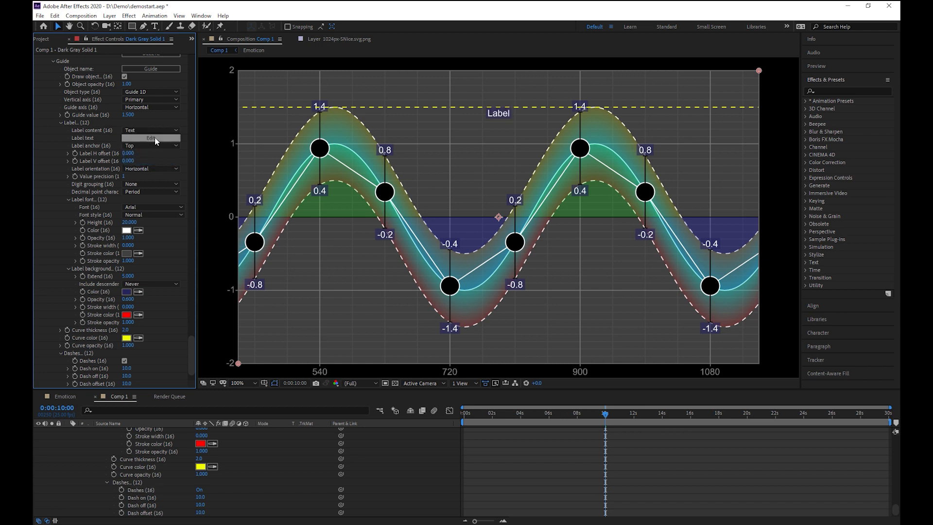
pyautogui.doubleClick(415, 182)
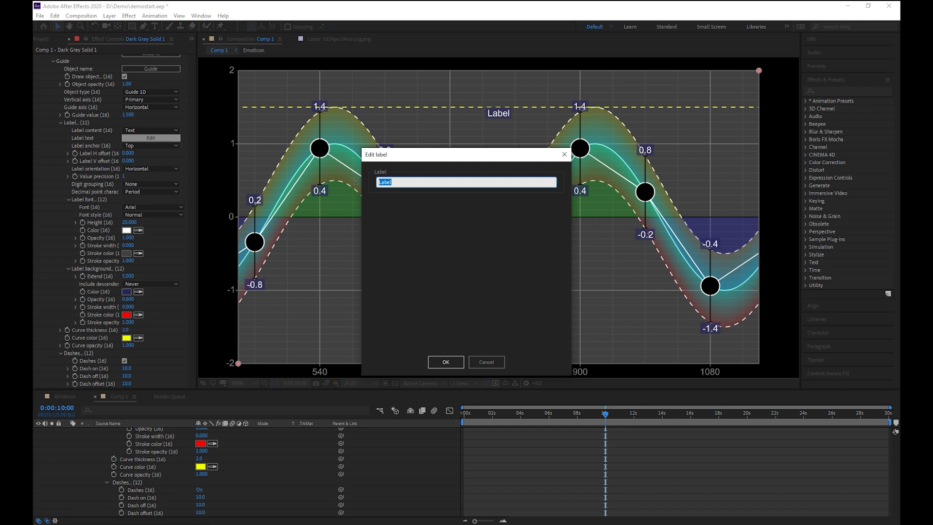
pyautogui.write('Maximum')
pyautogui.click(446, 362)
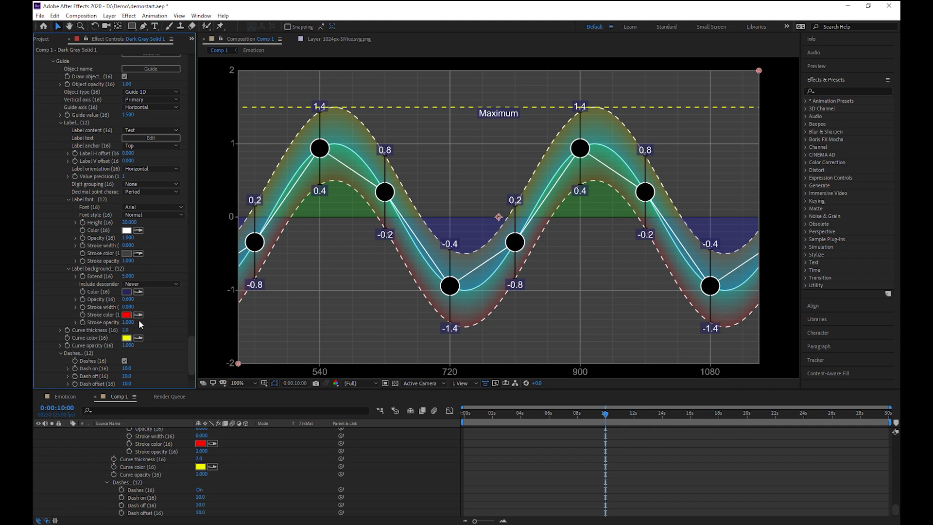
# Give the Guide label's background a yellow stroke matching the curve color, with a stroke width of 1.
pyautogui.click(128, 307)
pyautogui.write('2')
pyautogui.click(139, 314)
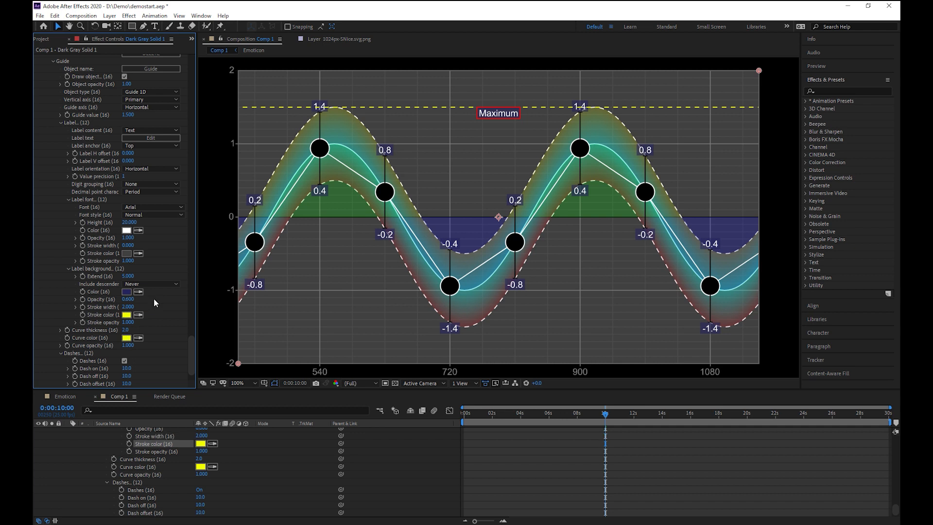
pyautogui.click(126, 307)
pyautogui.write('1')
pyautogui.press('Return')
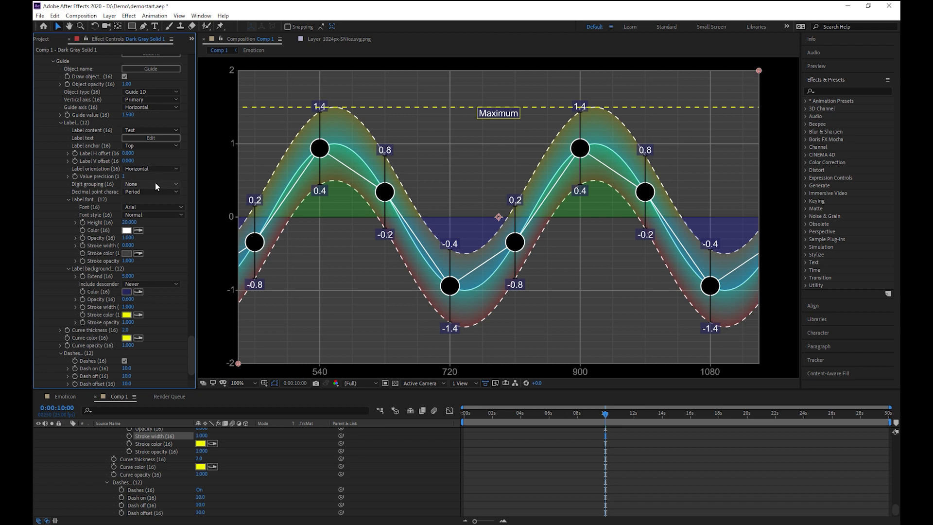
# Set the Guide label's anchor to Center and its horizontal offset to -250.
pyautogui.click(156, 145)
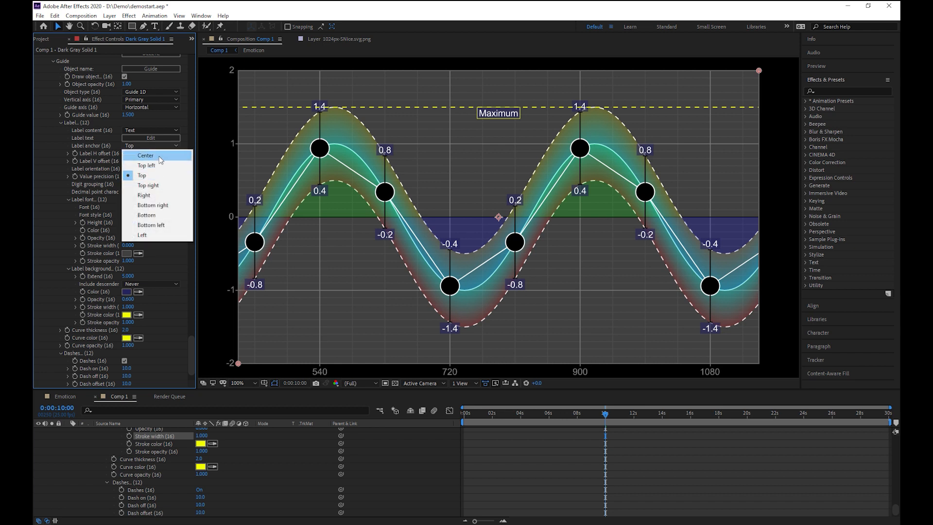
pyautogui.click(159, 157)
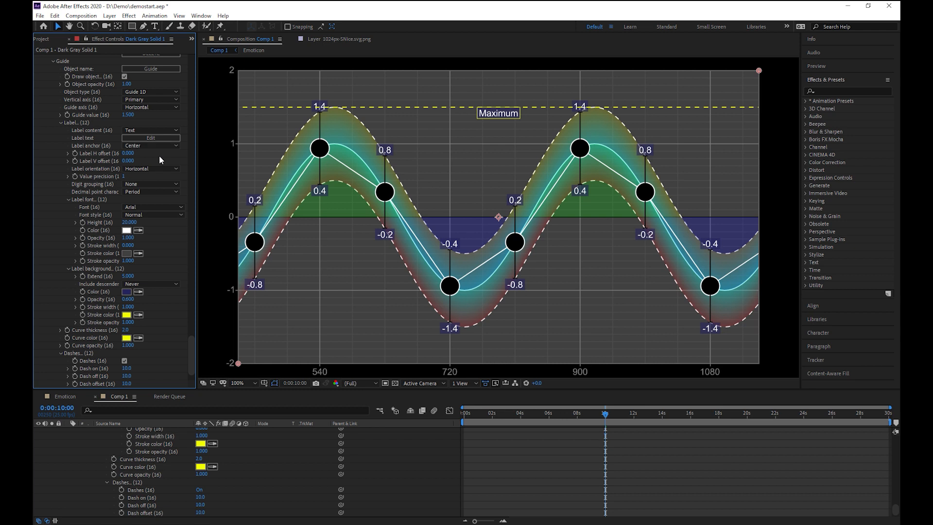
pyautogui.click(128, 153)
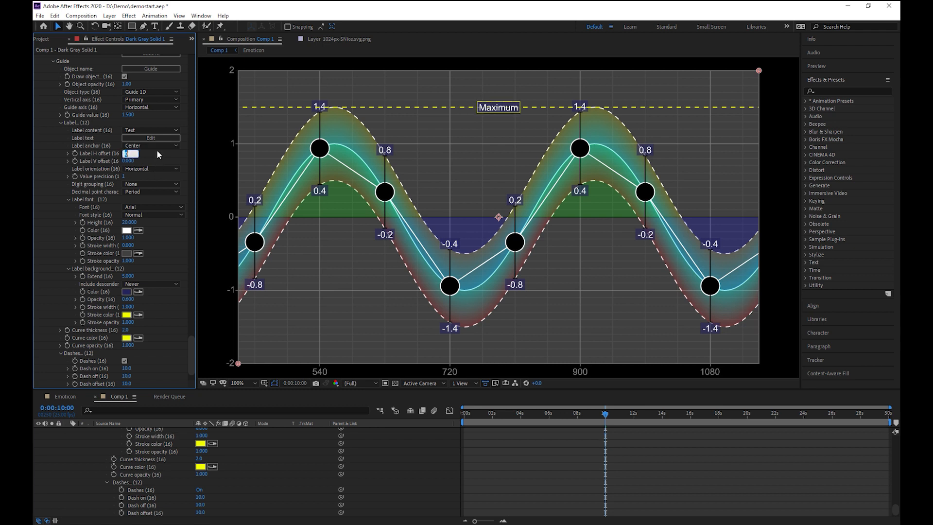
pyautogui.write('-250')
pyautogui.press('Return')
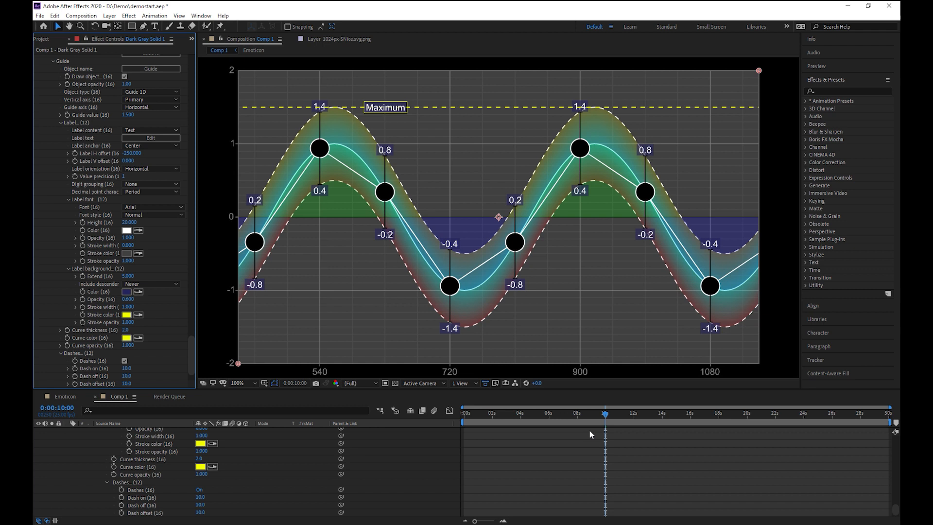
# Preview the animation from the first frame to about 3 seconds.
pyautogui.moveTo(606, 414); pyautogui.dragTo(404, 413)
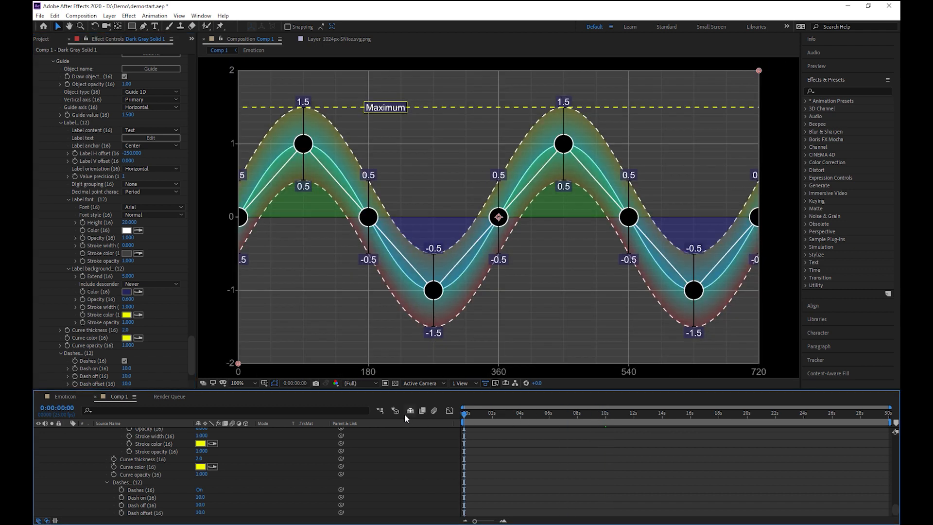
pyautogui.press('space')
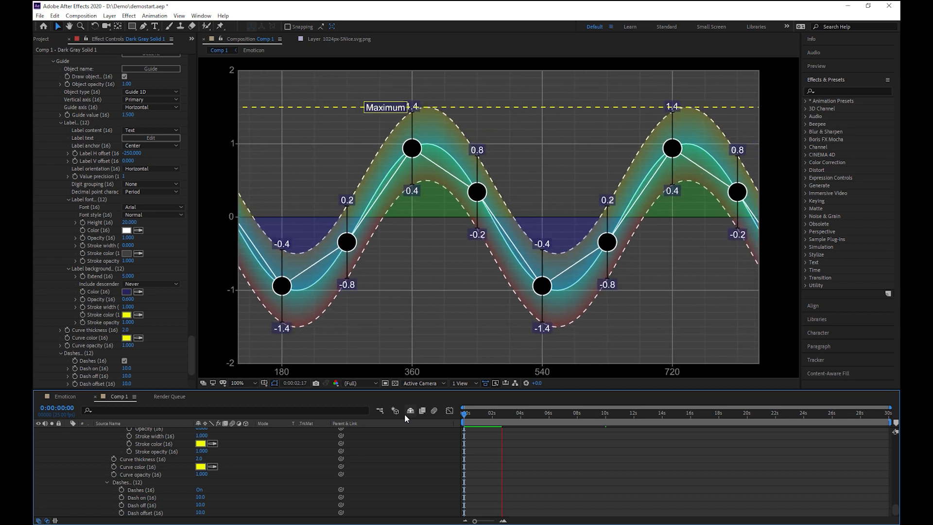
pyautogui.press('space')
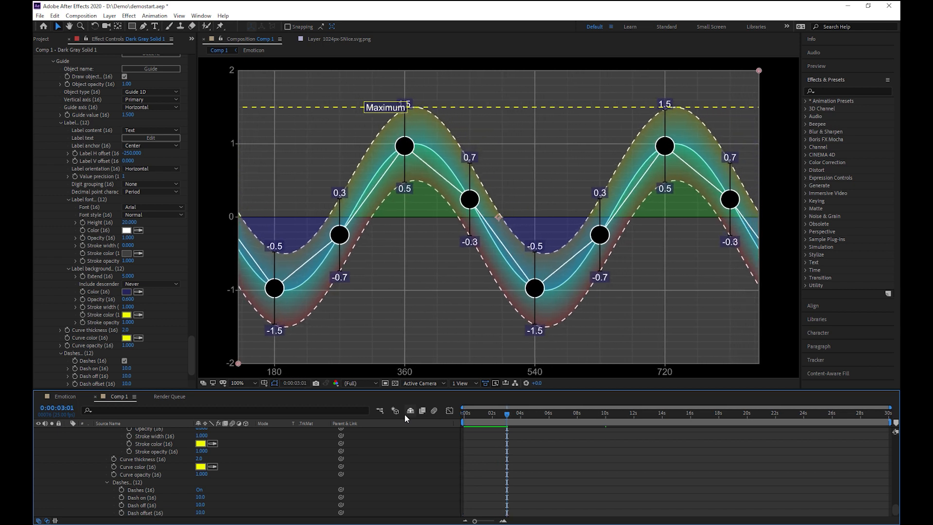
# Duplicate the Guide object and change the copy's object type to Guide 2D.
pyautogui.scroll(-1, 191, 361)
pyautogui.scroll(-3, 191, 361)
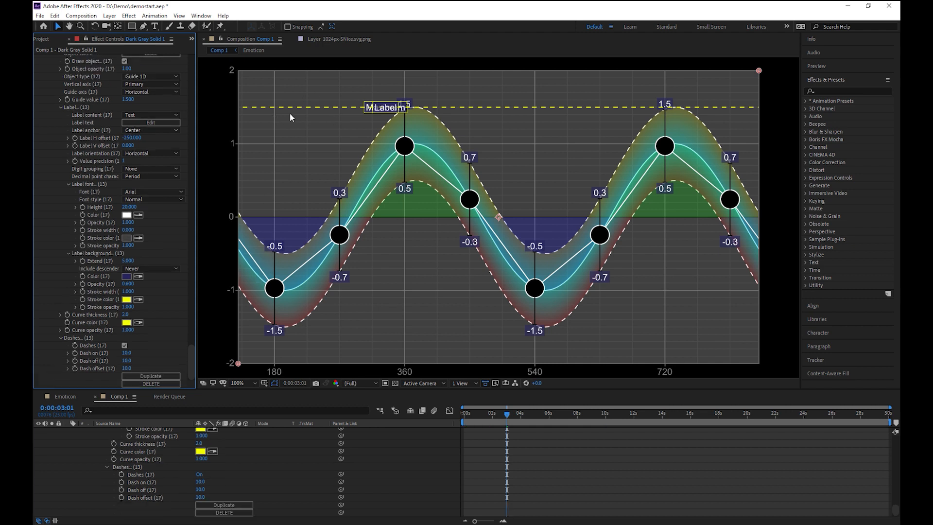
pyautogui.moveTo(507, 414); pyautogui.dragTo(484, 415)
pyautogui.scroll(5, 145, 235)
pyautogui.click(158, 177)
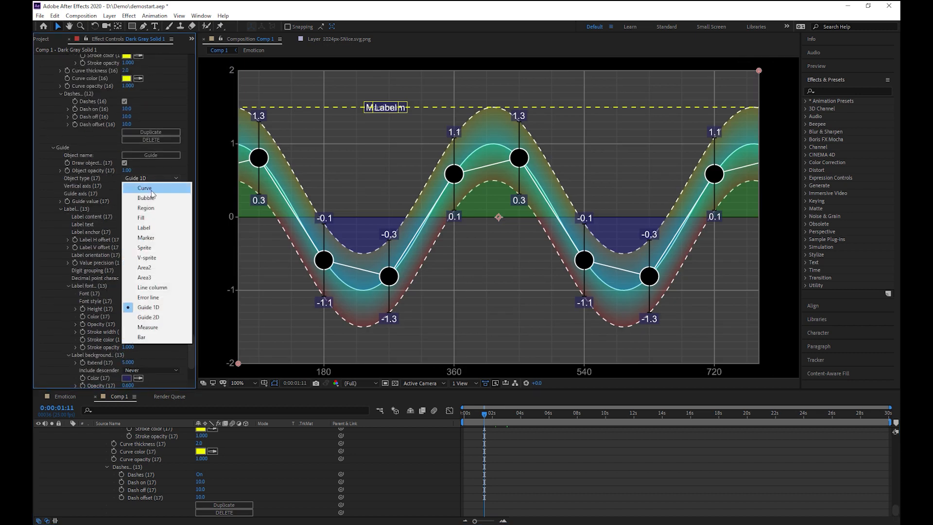
pyautogui.click(159, 317)
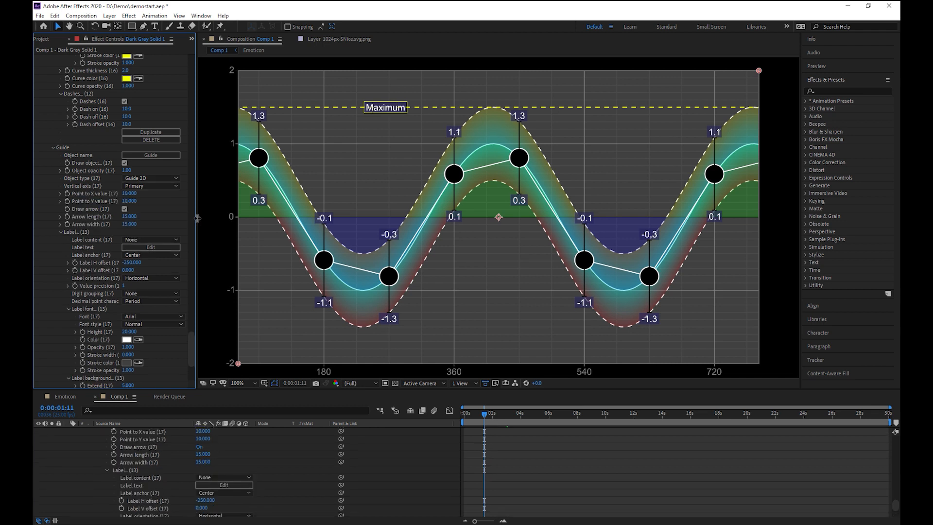
# Rename the Guide 2D object as Guide point.
pyautogui.moveTo(191, 341); pyautogui.dragTo(191, 343)
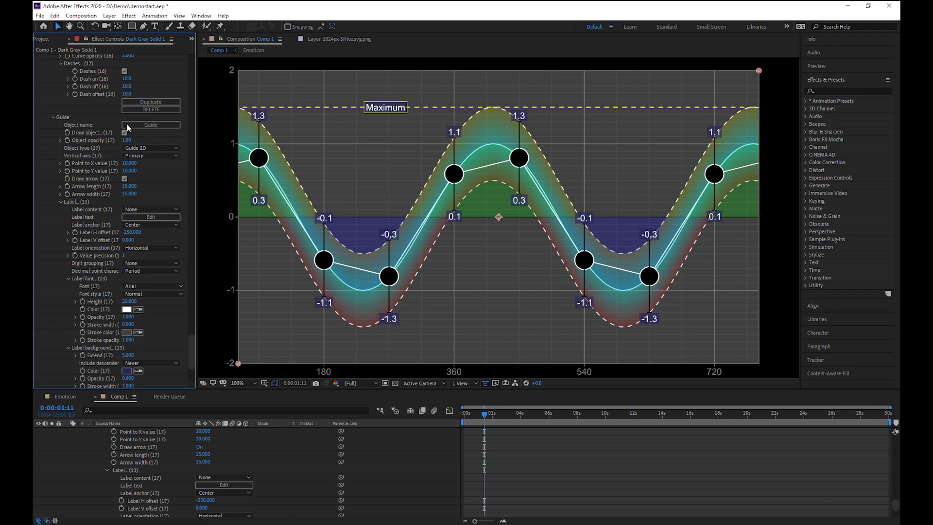
pyautogui.click(151, 125)
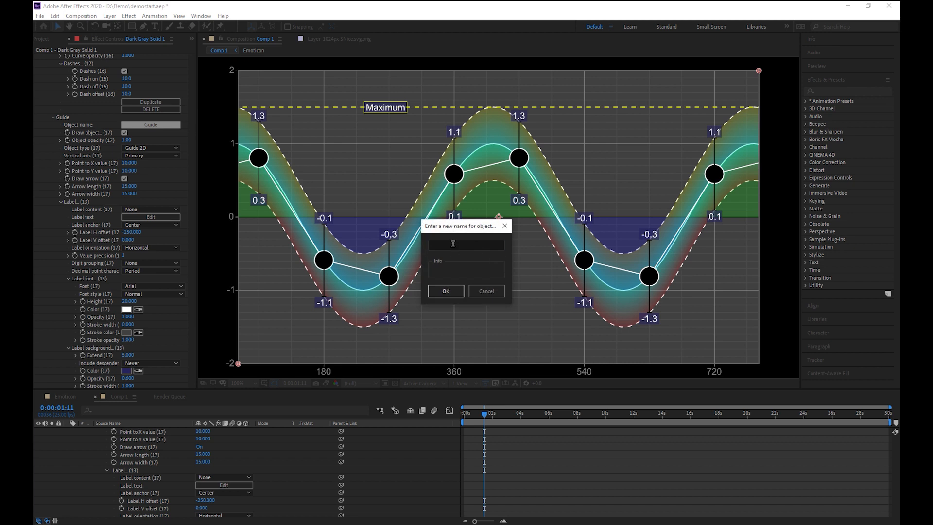
pyautogui.click(452, 244)
pyautogui.write('Guide 2D')
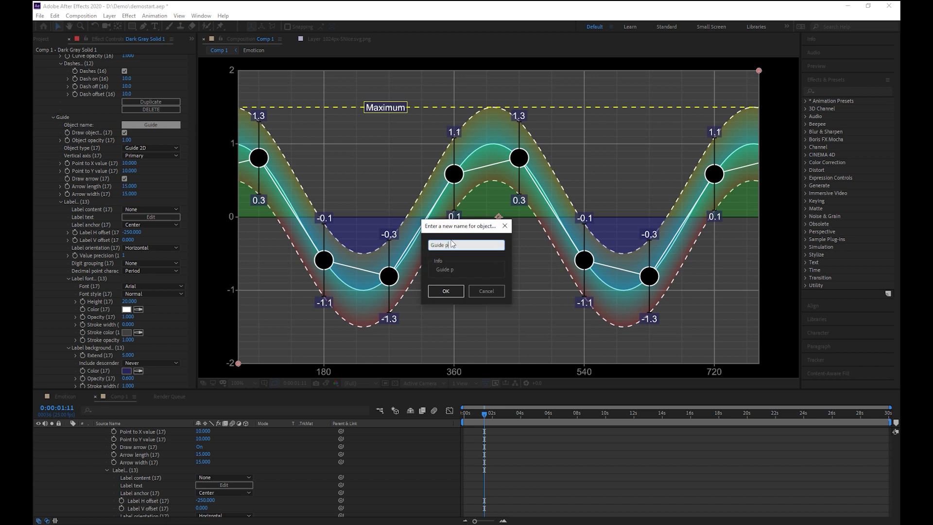
pyautogui.press('Return')
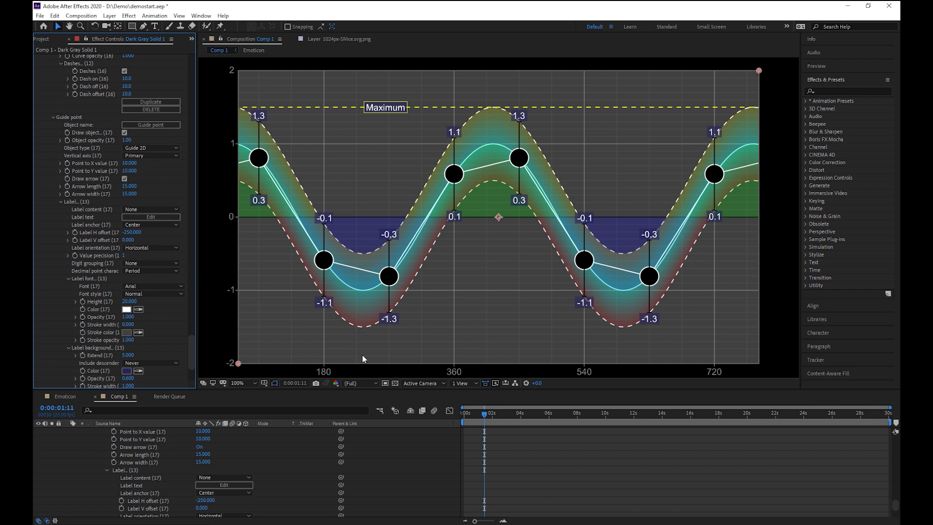
# At about 8 seconds in the timeline, point the Guide point object to X value 900 and Y value 1.
pyautogui.moveTo(564, 413); pyautogui.dragTo(577, 414)
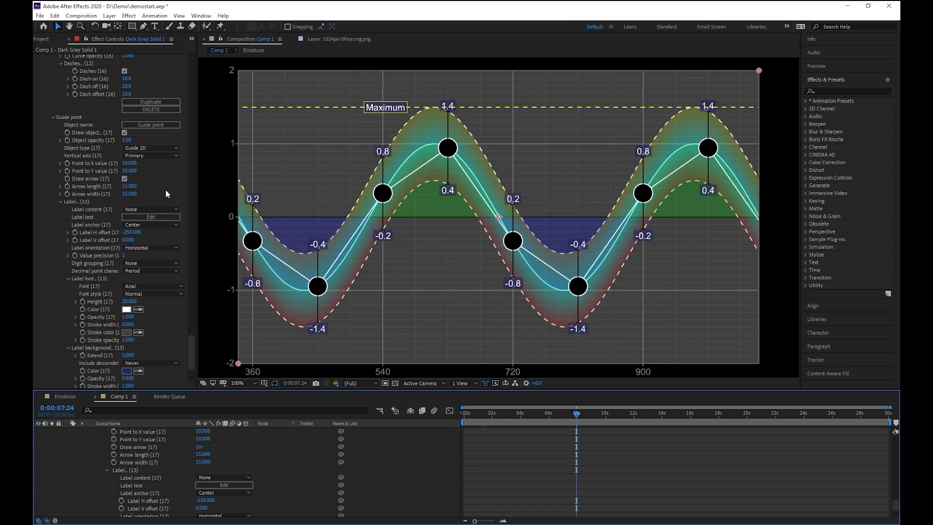
pyautogui.click(127, 163)
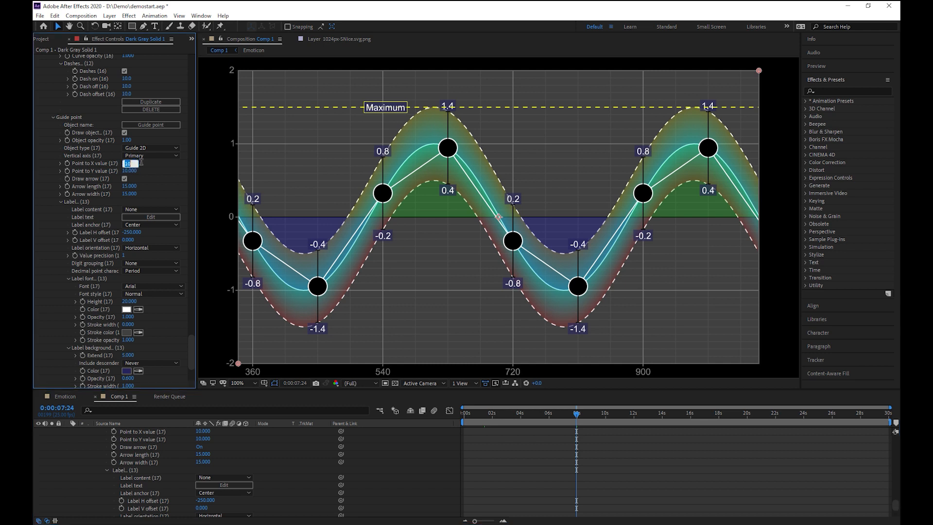
pyautogui.write('900')
pyautogui.press('Tab')
pyautogui.write('1')
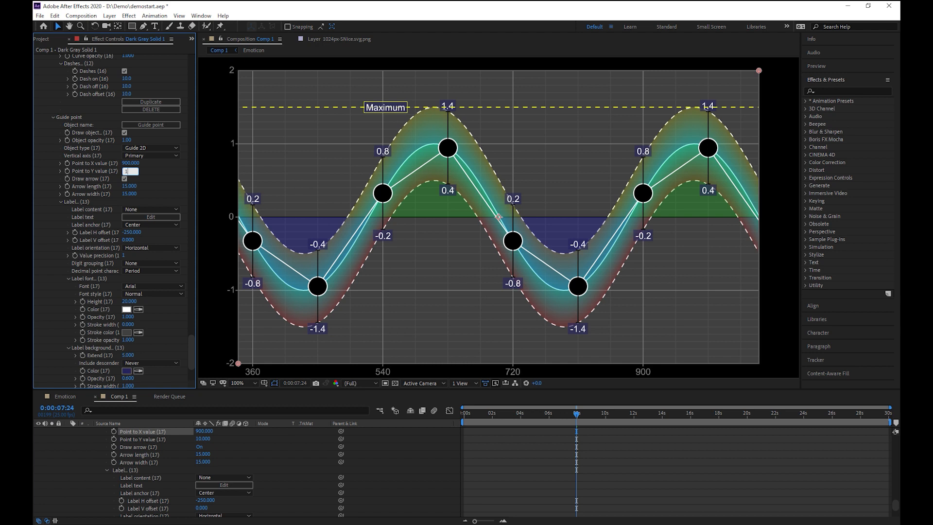
pyautogui.press('Return')
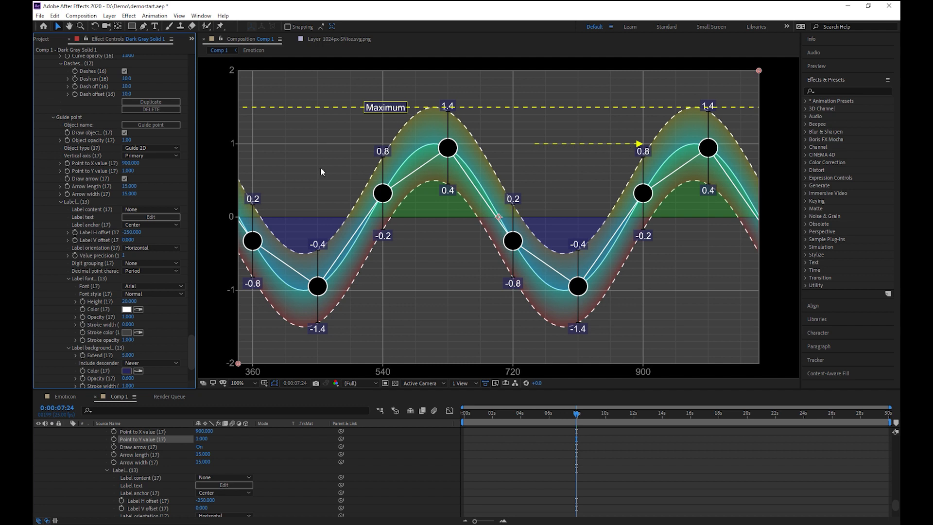
# Set the Guide point label's horizontal offset to 0.
pyautogui.click(130, 234)
pyautogui.write('0')
pyautogui.press('Return')
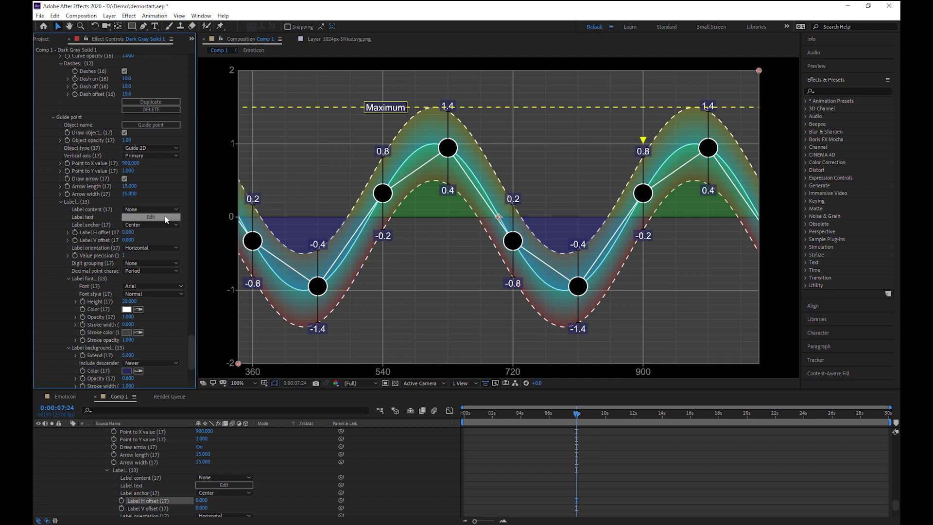
# Set the Guide point object's curve color to red.
pyautogui.scroll(-4, 160, 273)
pyautogui.scroll(-2, 152, 291)
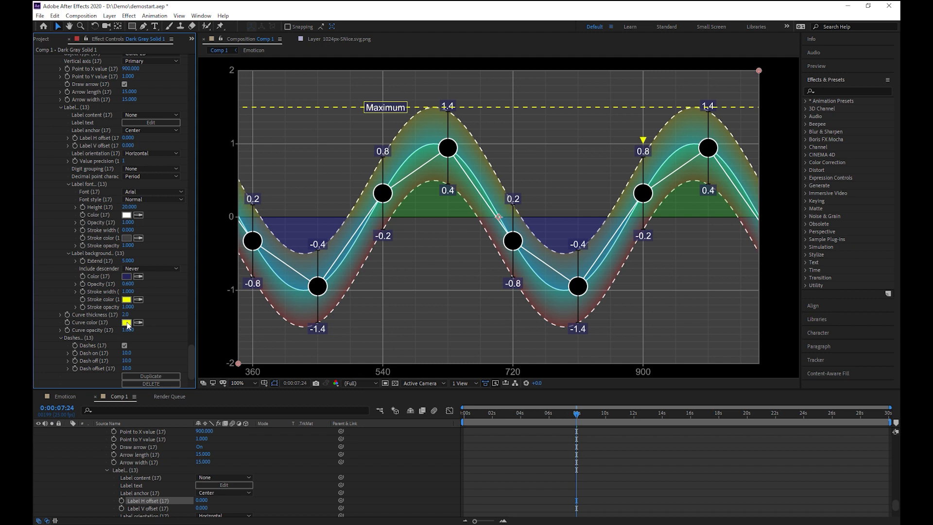
pyautogui.click(127, 323)
pyautogui.click(485, 217)
pyautogui.click(485, 213)
pyautogui.click(556, 212)
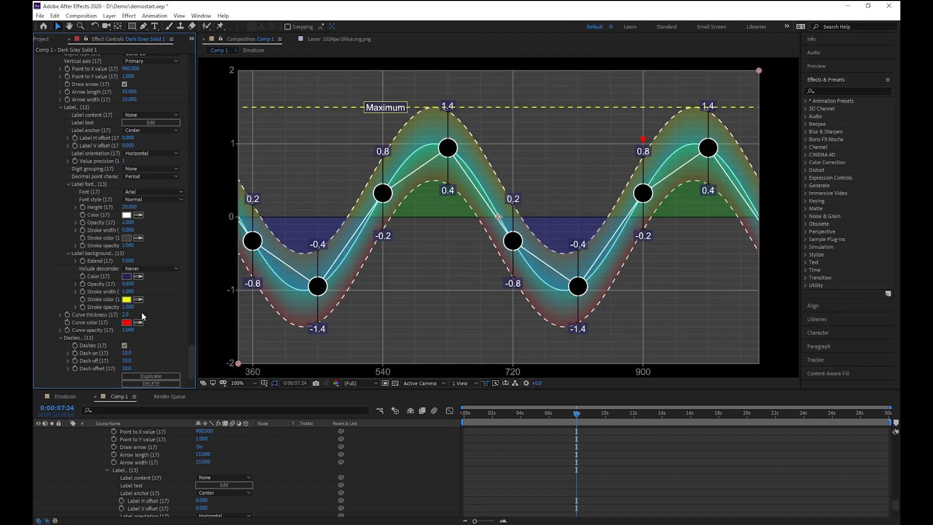
# Set the Guide point label's horizontal offset to 50 and its anchor to Left.
pyautogui.click(129, 138)
pyautogui.write('50')
pyautogui.click(157, 130)
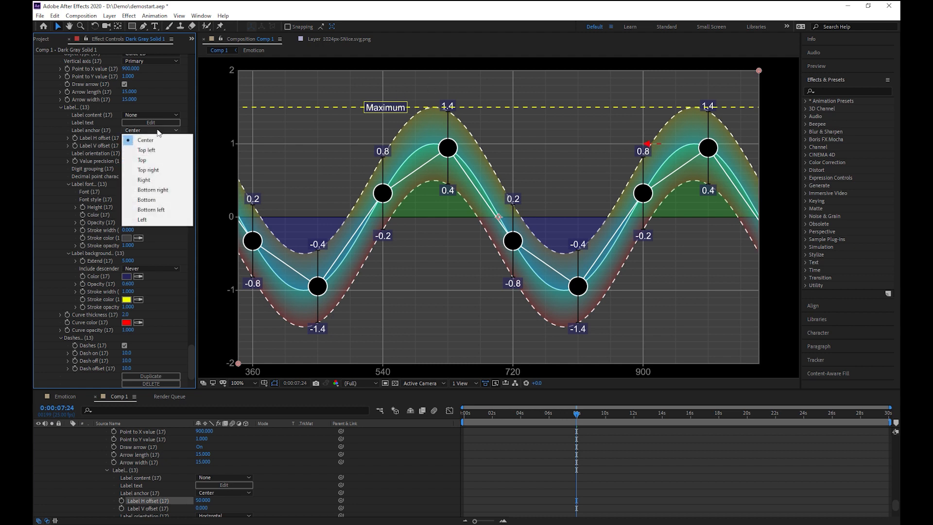
pyautogui.click(157, 221)
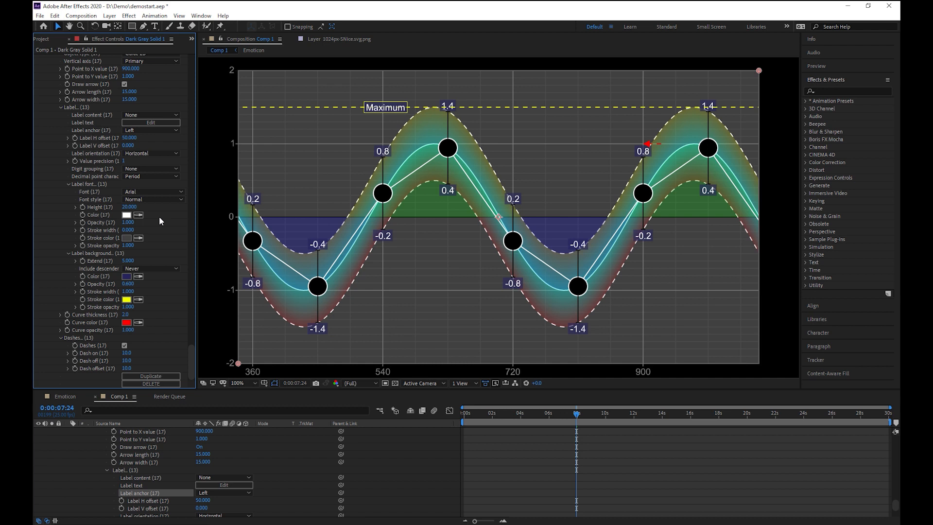
# Show the text Start as the Guide point's label and turn off dashes for its line.
pyautogui.click(157, 124)
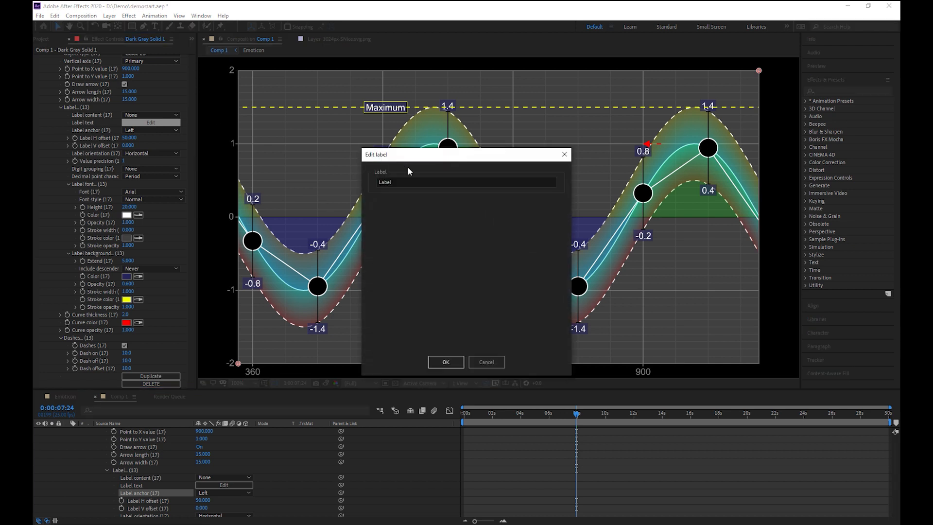
pyautogui.write('Start')
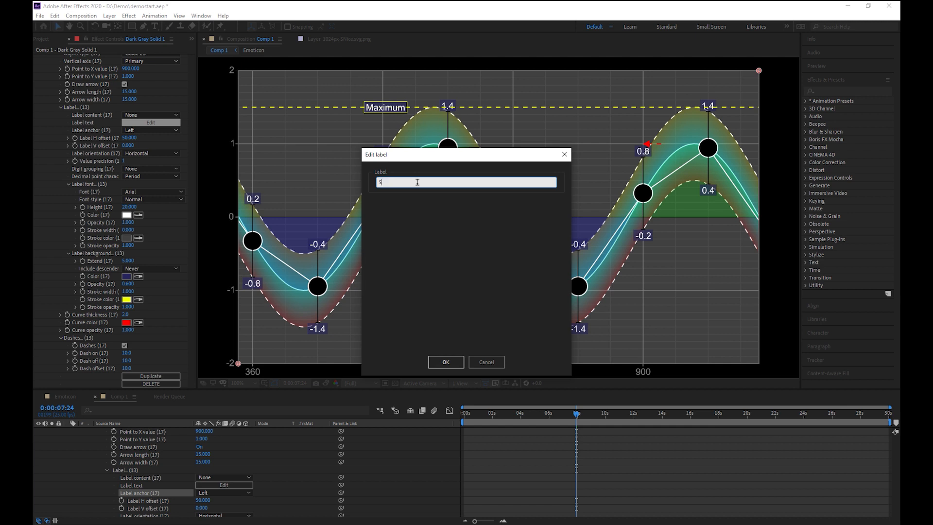
pyautogui.click(457, 361)
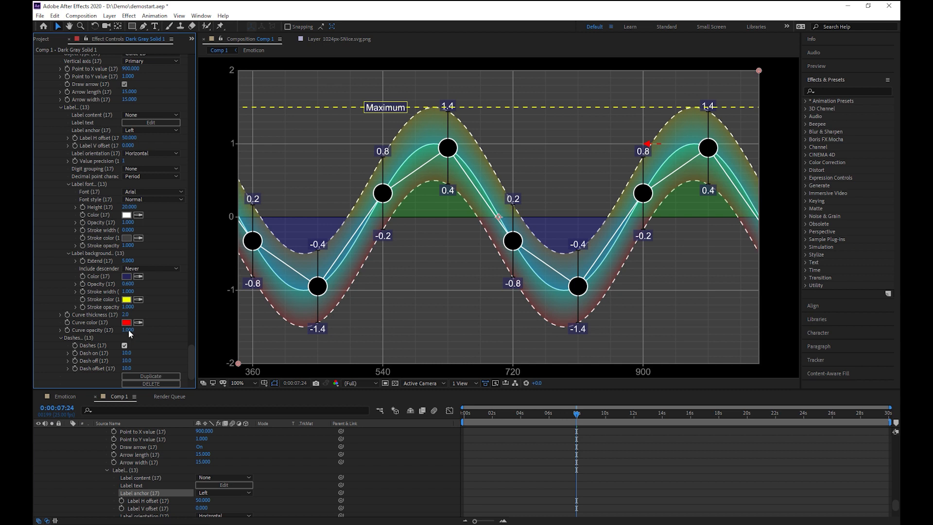
pyautogui.click(152, 115)
pyautogui.click(154, 166)
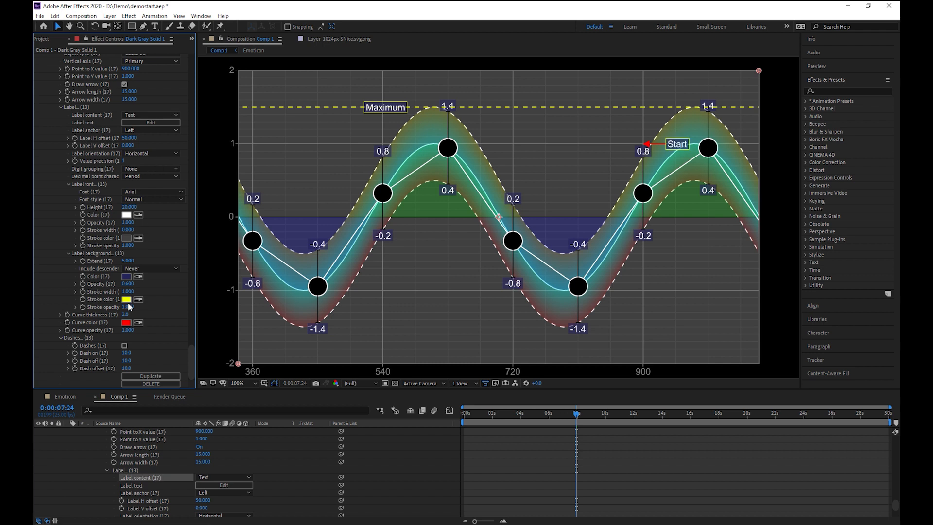
# Match the Guide point label's background stroke color to the red curve color and set the label content to X-value.
pyautogui.click(127, 322)
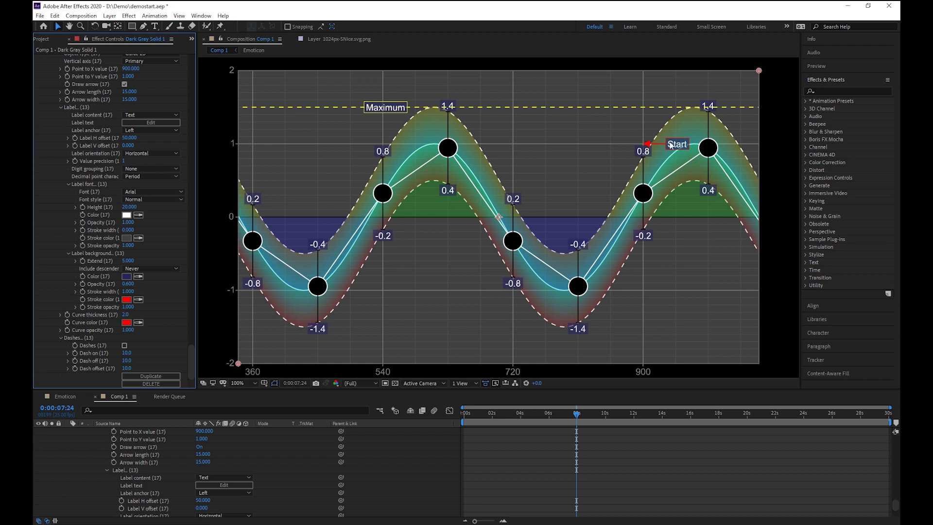
pyautogui.click(156, 112)
pyautogui.click(157, 136)
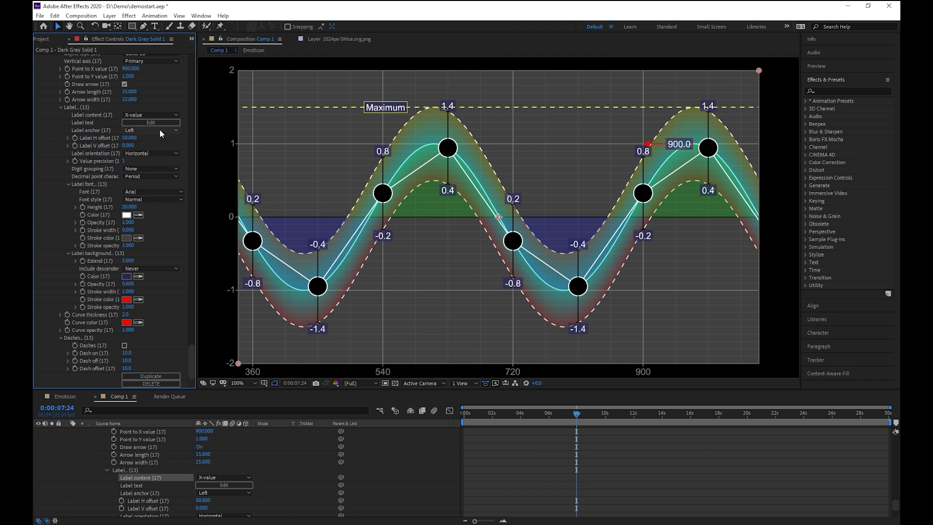
# Try the Y-value content on the Guide point's label and return the label content to Text.
pyautogui.click(154, 117)
pyautogui.click(147, 146)
pyautogui.click(156, 115)
pyautogui.click(155, 158)
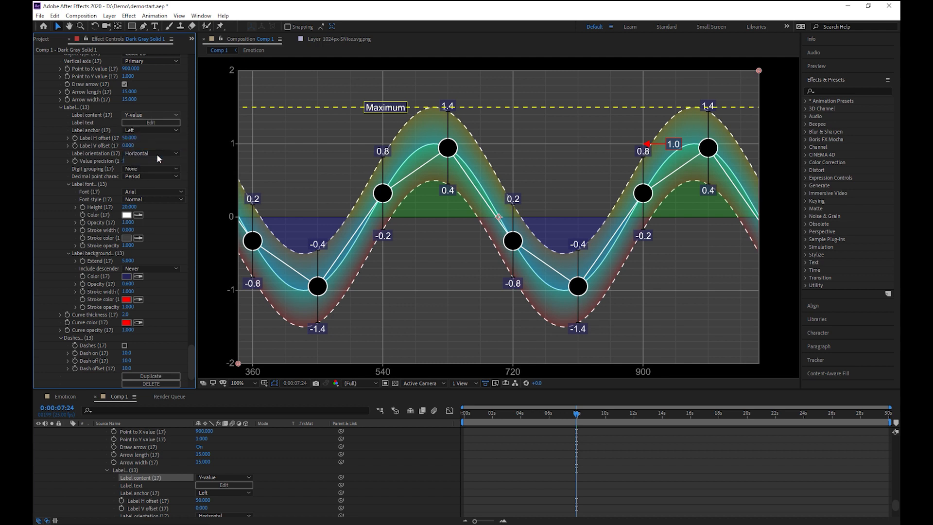
pyautogui.click(153, 115)
pyautogui.click(149, 167)
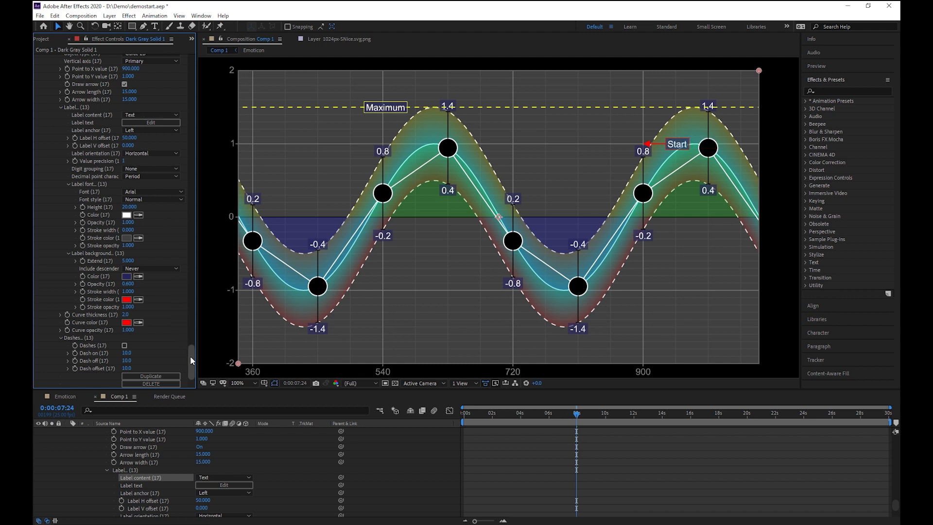
# Duplicate the Guide point object and rename the copy Guide point 2.
pyautogui.click(152, 377)
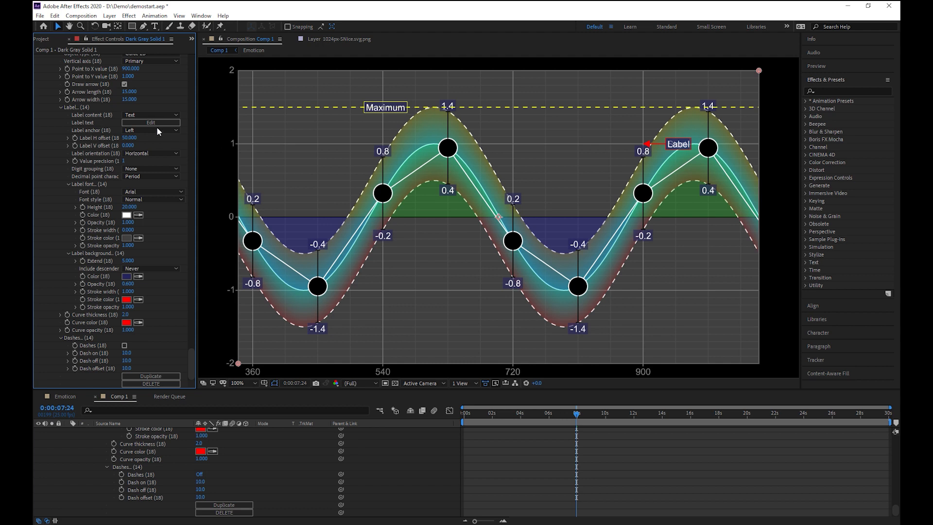
pyautogui.moveTo(191, 366); pyautogui.dragTo(191, 343)
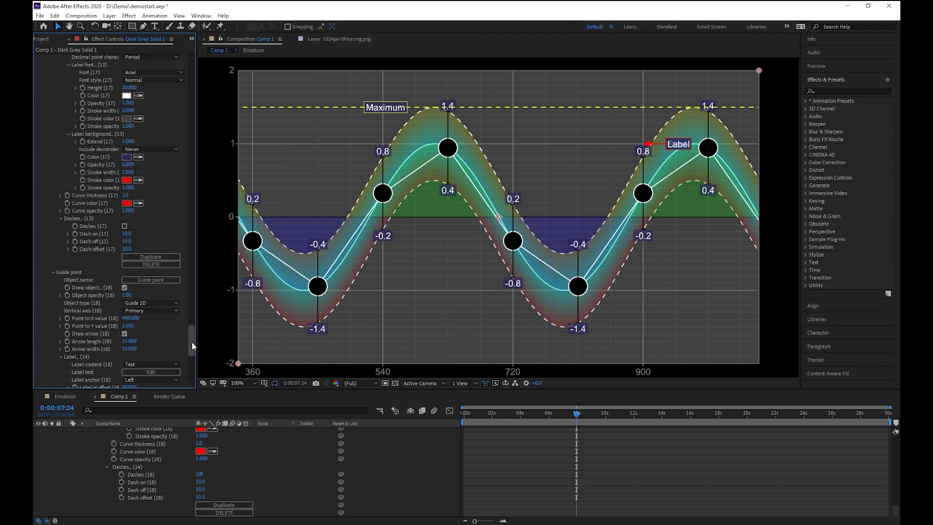
pyautogui.click(157, 283)
pyautogui.click(454, 244)
pyautogui.write('Guide point 2')
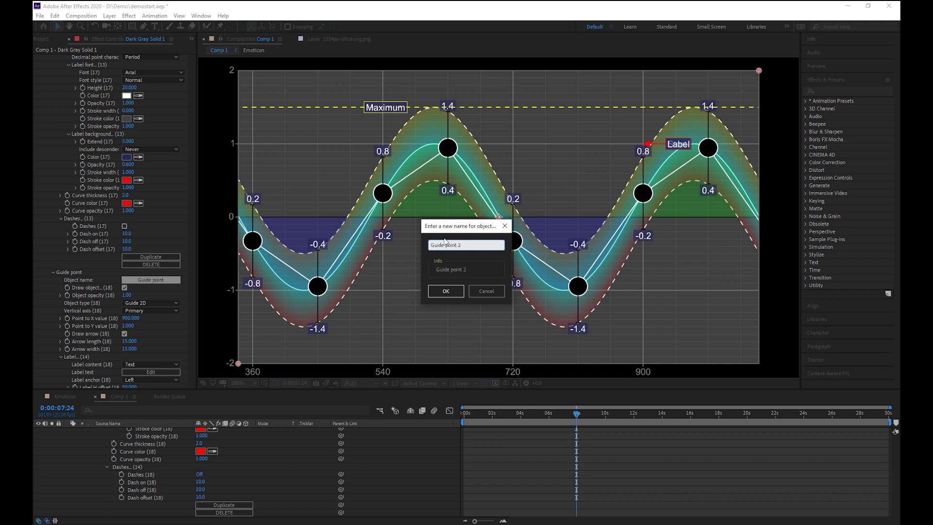
pyautogui.press('Return')
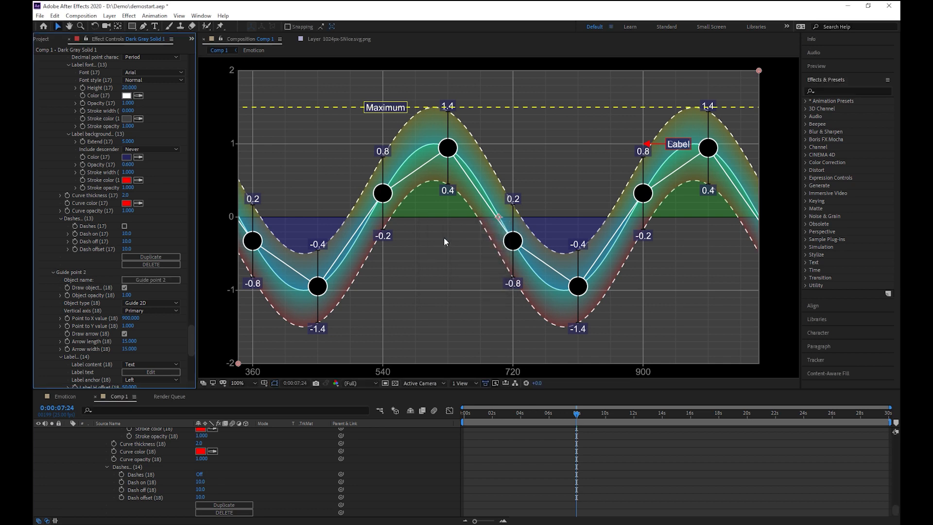
# Set Guide point 2's Y value to -1.
pyautogui.scroll(-3, 145, 221)
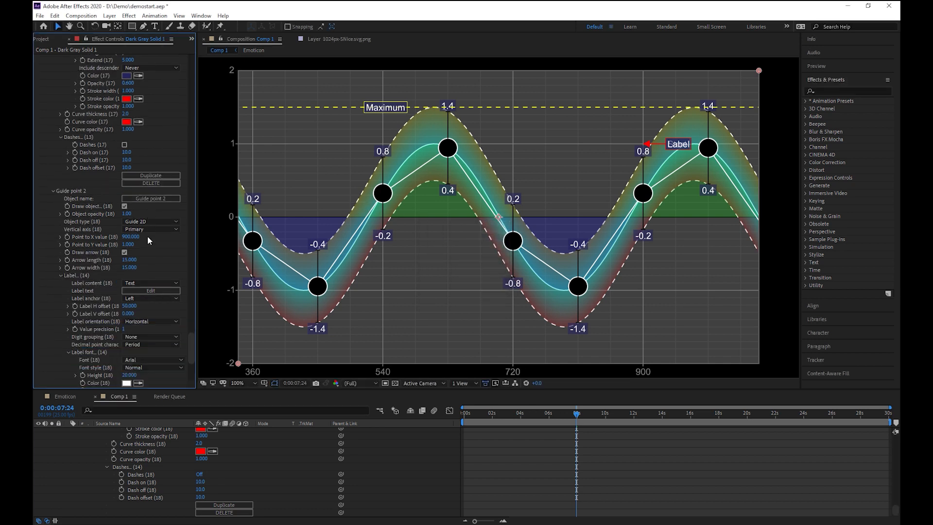
pyautogui.scroll(-5, 147, 236)
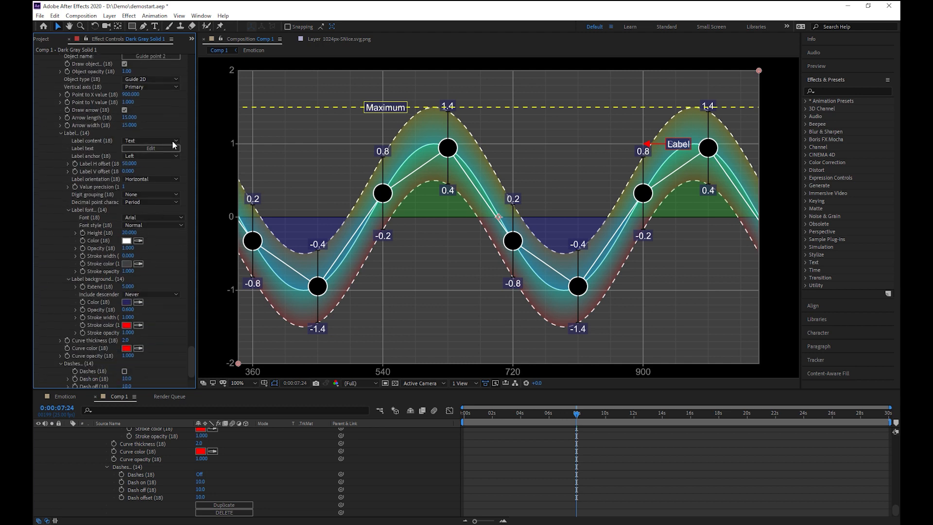
pyautogui.click(129, 102)
pyautogui.write('-1')
pyautogui.press('Return')
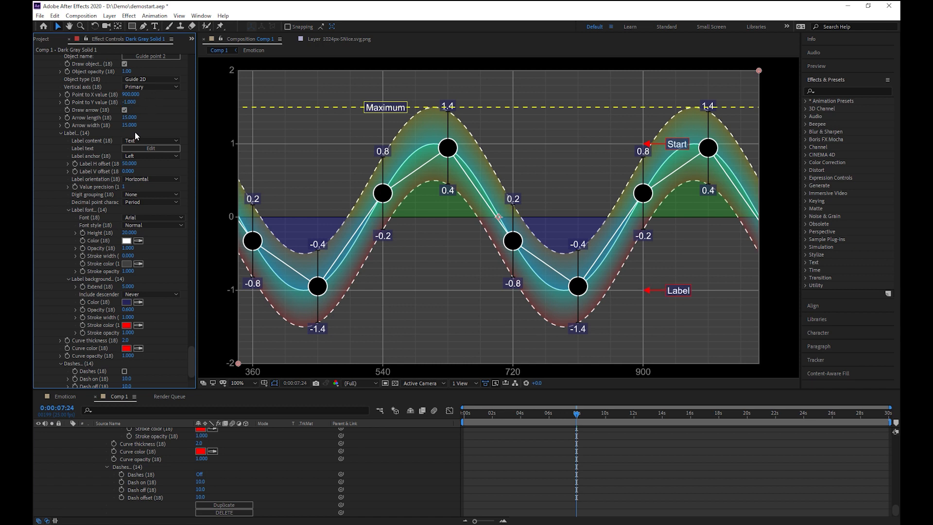
# Change Guide point 2's label text to End.
pyautogui.scroll(2, 160, 122)
pyautogui.click(151, 188)
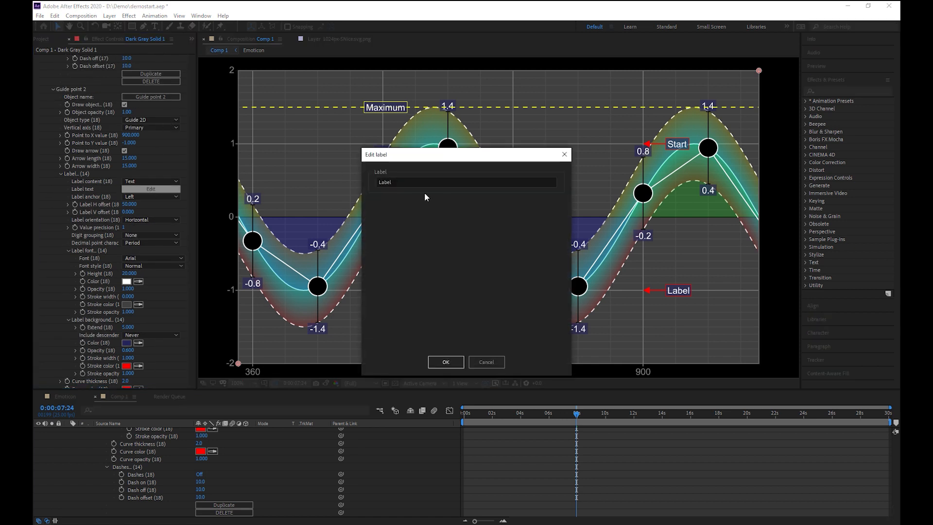
pyautogui.write('End')
pyautogui.press('Return')
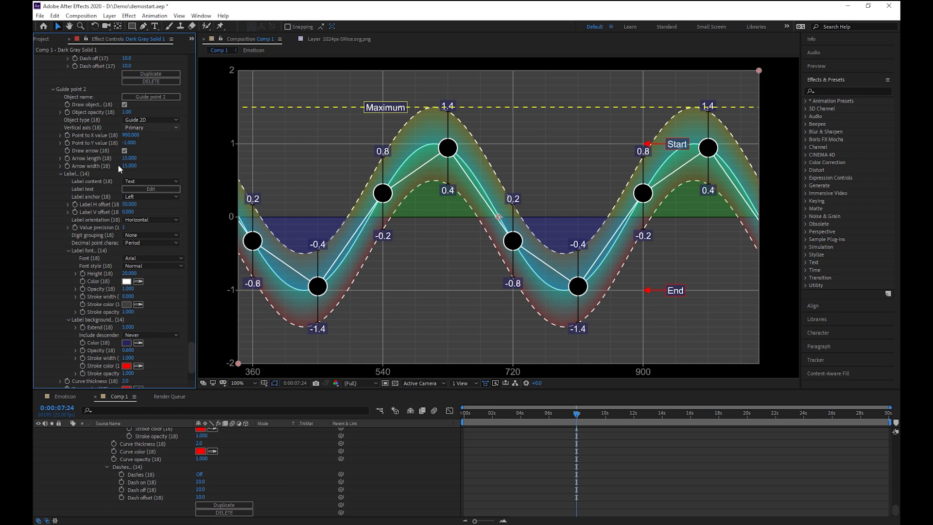
# Set the Guide point 2 label's horizontal offset to -50 and its anchor to Right.
pyautogui.scroll(-3, 144, 157)
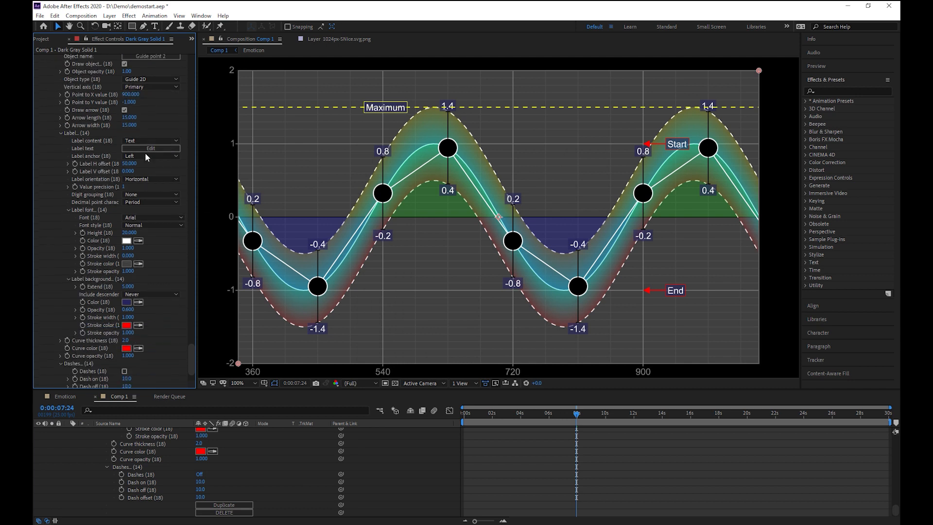
pyautogui.click(128, 143)
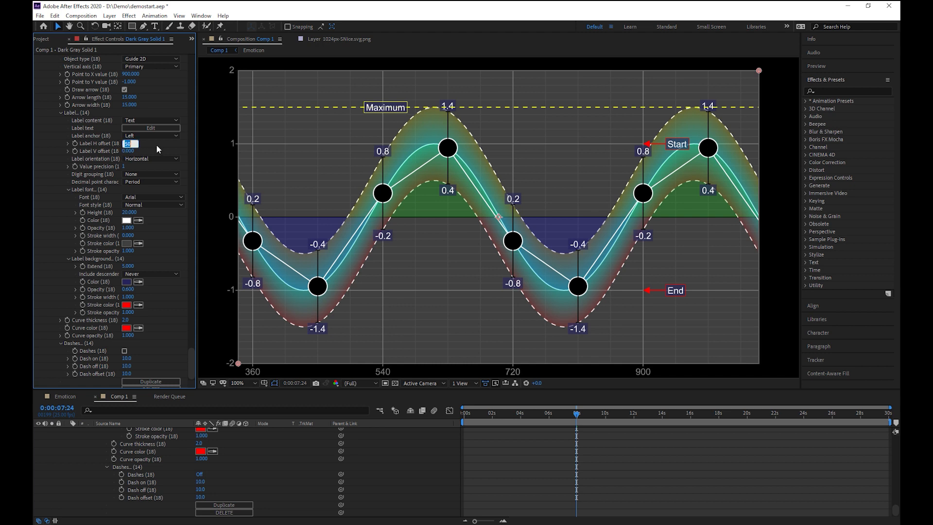
pyautogui.write('-50')
pyautogui.press('Return')
pyautogui.click(145, 135)
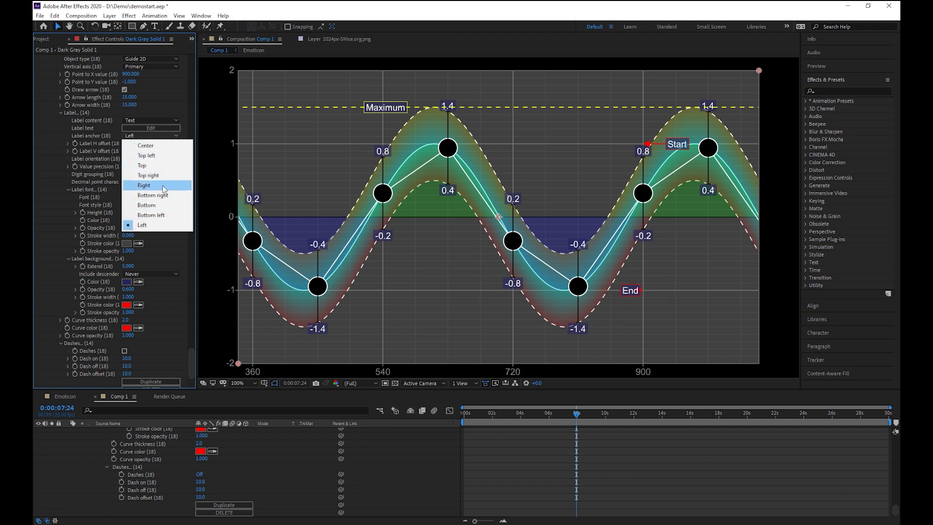
pyautogui.click(163, 186)
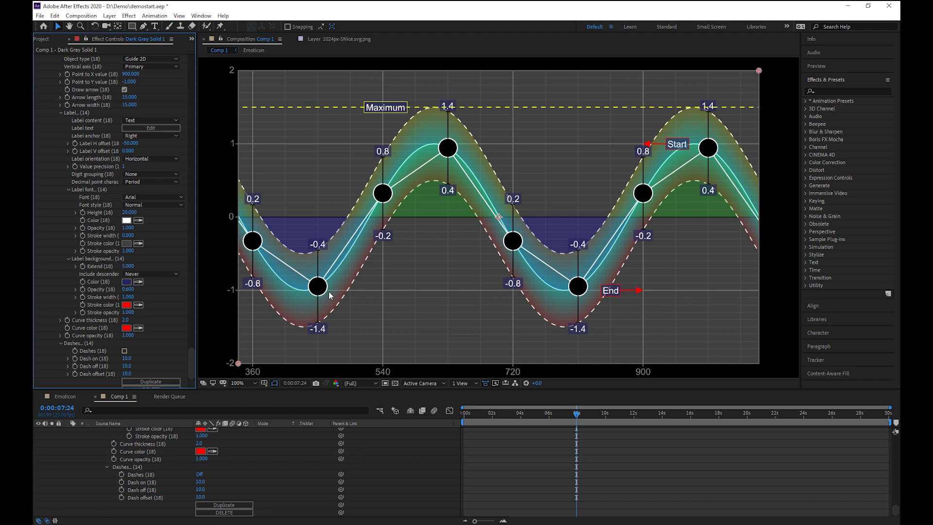
# Preview the chart animation from 0:00:09:08 to check how the Start and End guide points move with the data.
pyautogui.moveTo(577, 413); pyautogui.dragTo(593, 404)
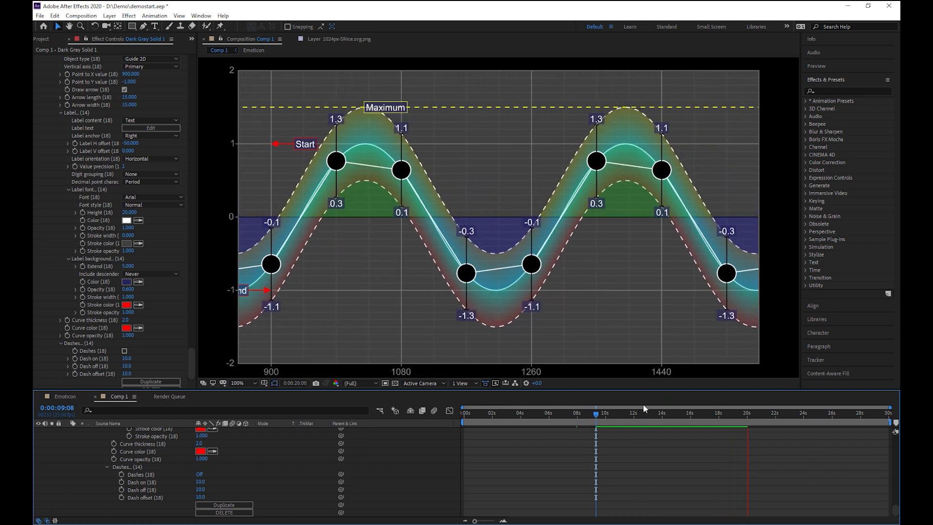
pyautogui.press('space')
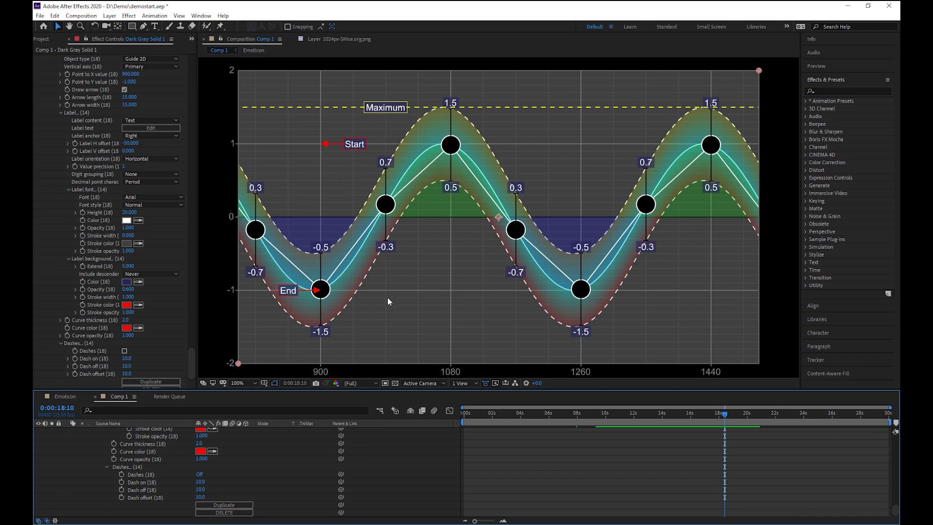
# Duplicate Guide point 2, change the copy's object type to Measure and rename it Measure.
pyautogui.scroll(-1, 157, 266)
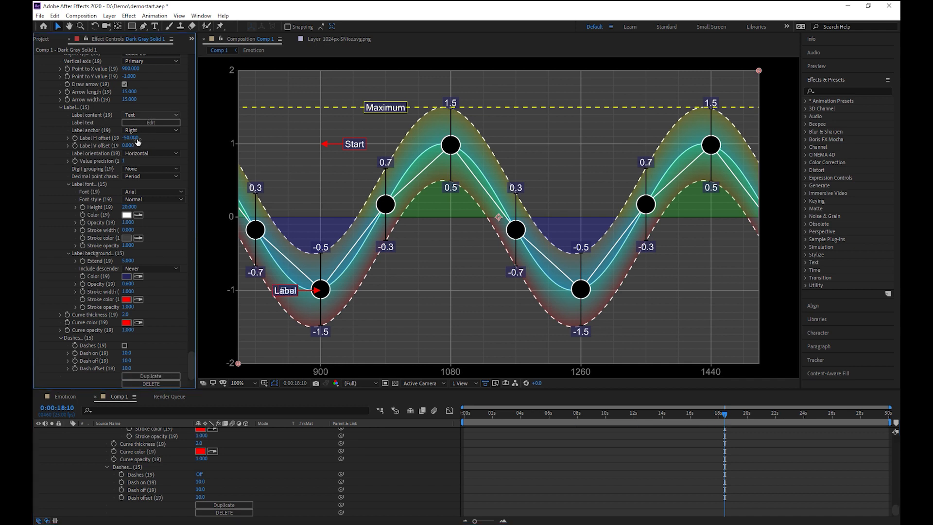
pyautogui.scroll(5, 151, 122)
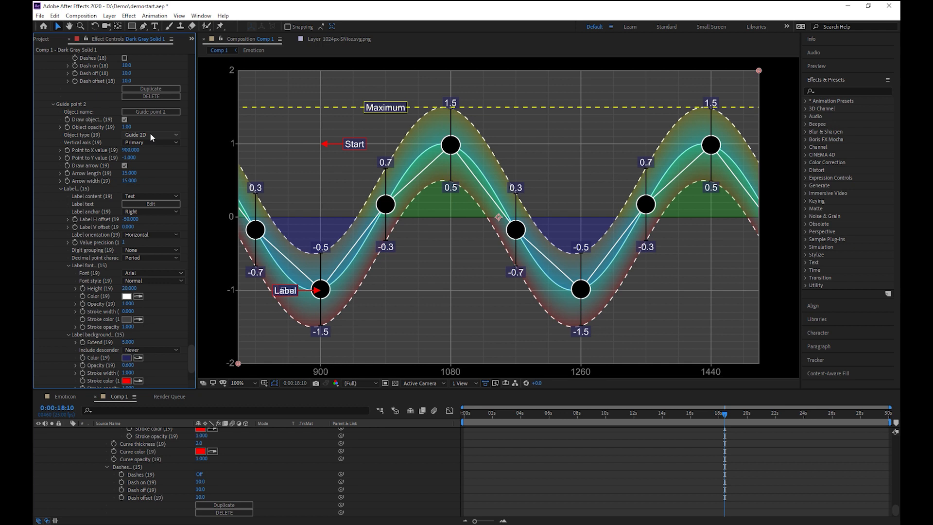
pyautogui.click(151, 134)
pyautogui.click(147, 284)
pyautogui.click(150, 113)
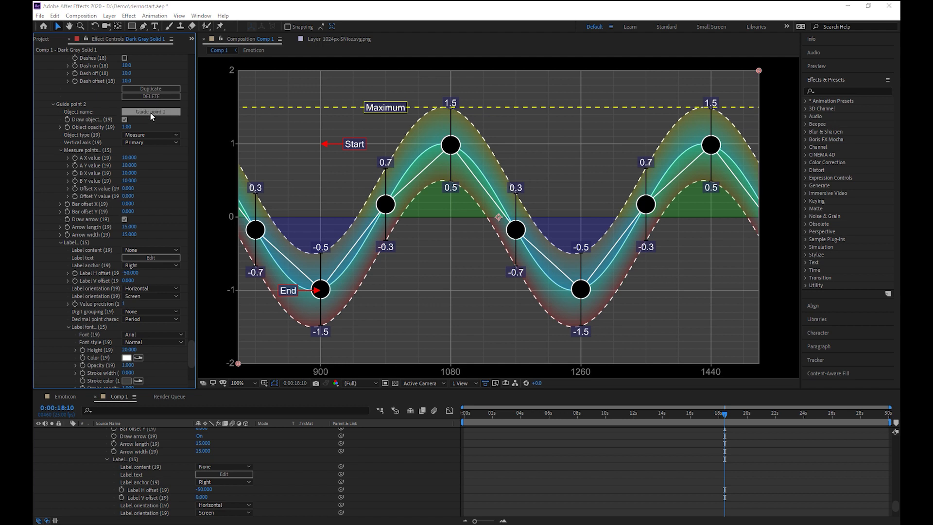
pyautogui.write('Measure')
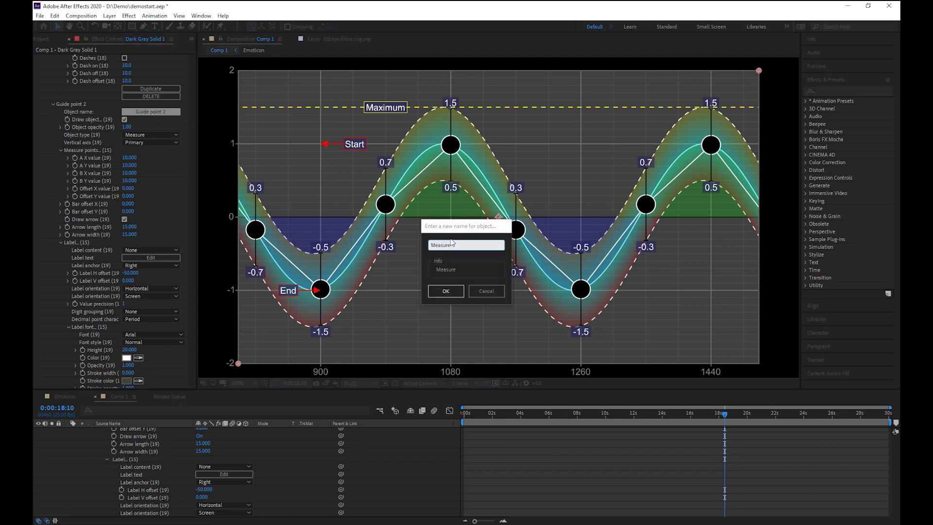
pyautogui.press('Return')
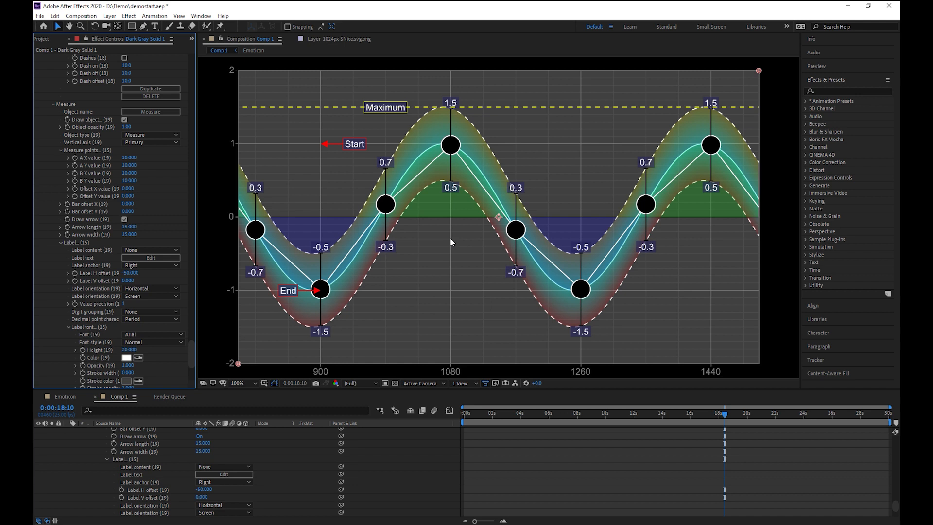
# Set the Measure object's point A to X 1080, Y 1 and point B to X 1080, Y -1.
pyautogui.click(136, 157)
pyautogui.write('1080')
pyautogui.press('Tab')
pyautogui.write('1')
pyautogui.press('Tab')
pyautogui.write('1080')
pyautogui.press('Tab')
pyautogui.write('1')
pyautogui.press('Return')
pyautogui.click(131, 180)
pyautogui.write('-1')
pyautogui.press('Return')
# Set the Measure label's content to Distance, its horizontal offset to 0 and its anchor to Center.
pyautogui.click(143, 250)
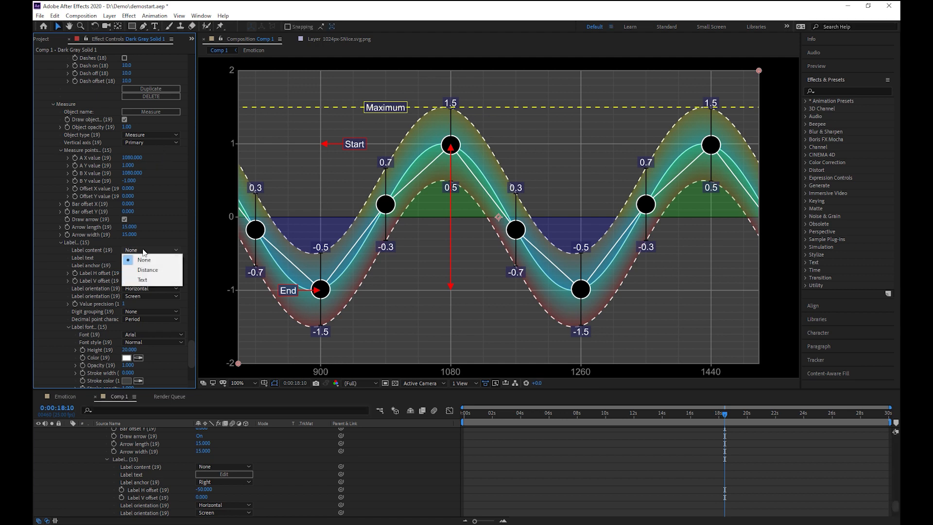
pyautogui.click(159, 270)
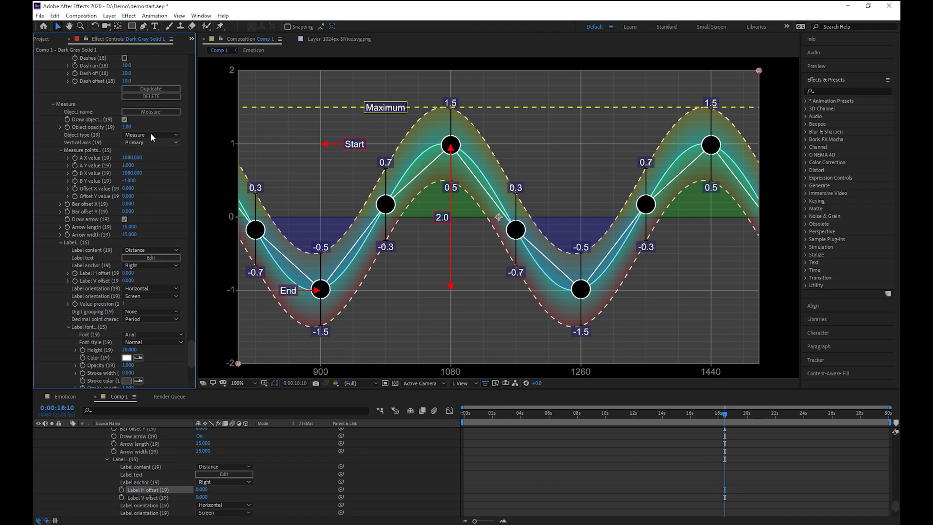
pyautogui.click(153, 268)
pyautogui.click(149, 277)
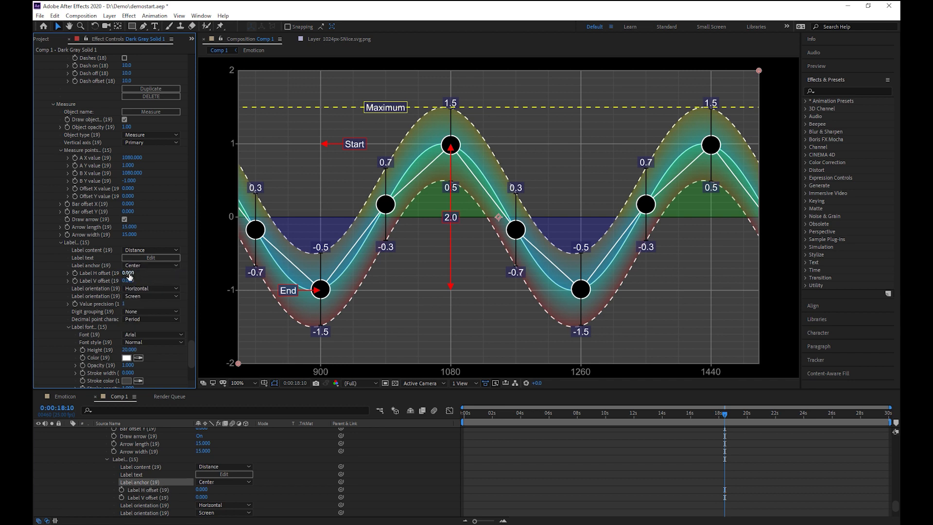
# Set the Measure object's horizontal bar offset to -50.
pyautogui.click(126, 204)
pyautogui.write('-50')
pyautogui.press('Return')
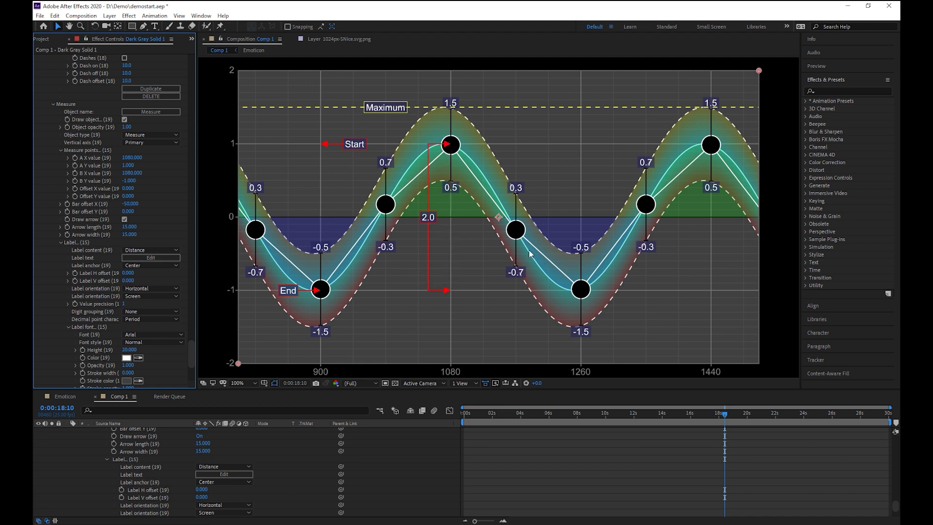